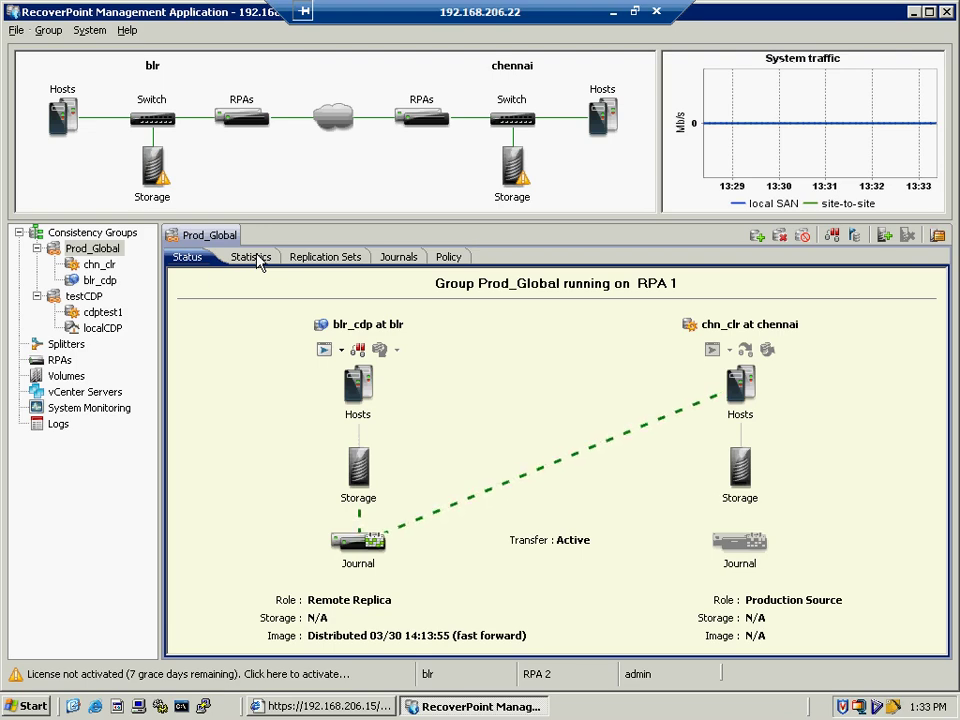
- Page through Prod_Global's Statistics and Replication Sets to its two 5.0GB journal volumes
left_click(250, 258)
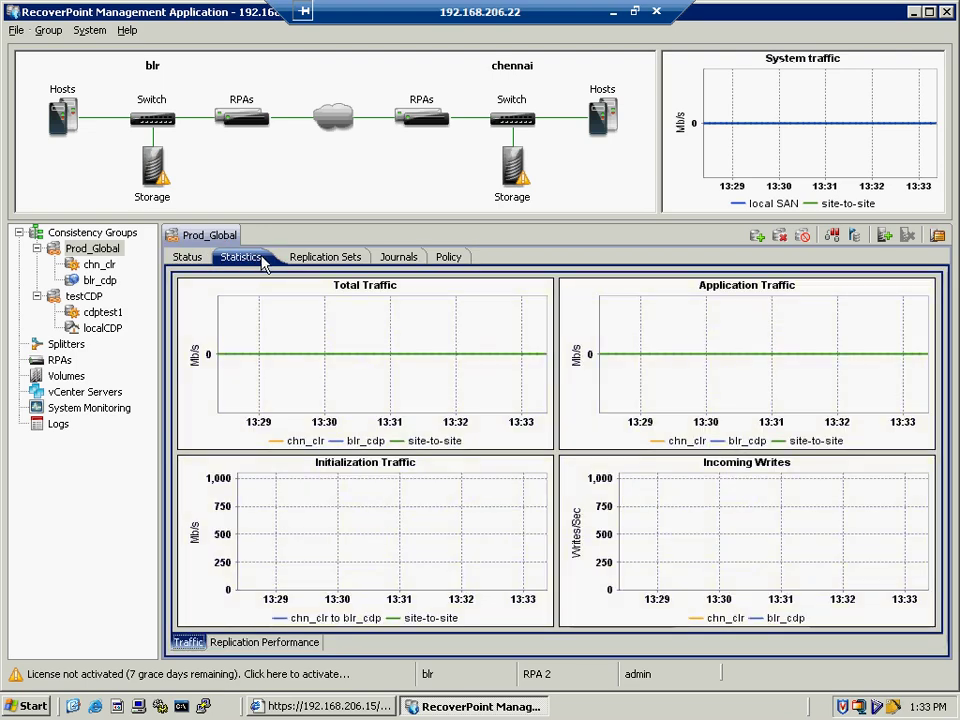
left_click(315, 260)
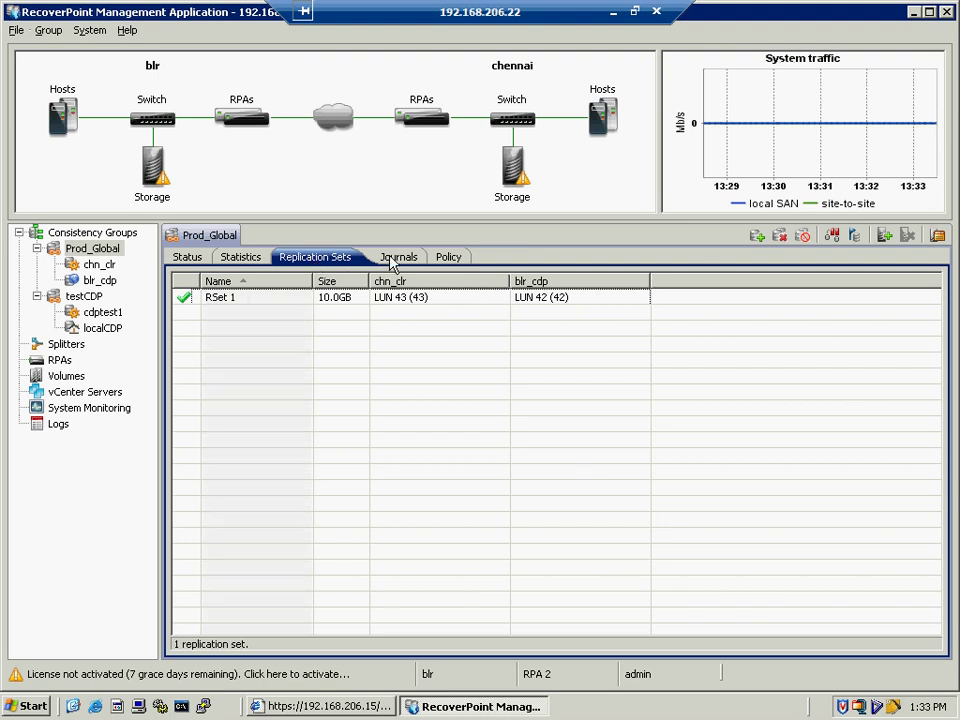
left_click(393, 261)
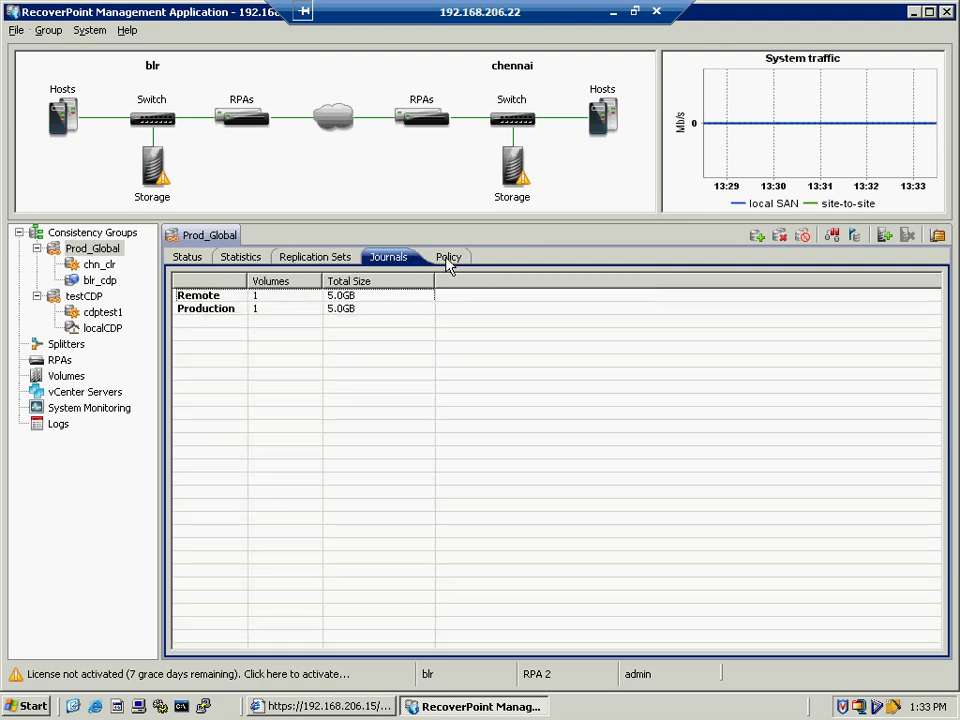
- Show Prod_Global's Policy tab and check the primary RPA choices, keeping RPA 1
left_click(447, 262)
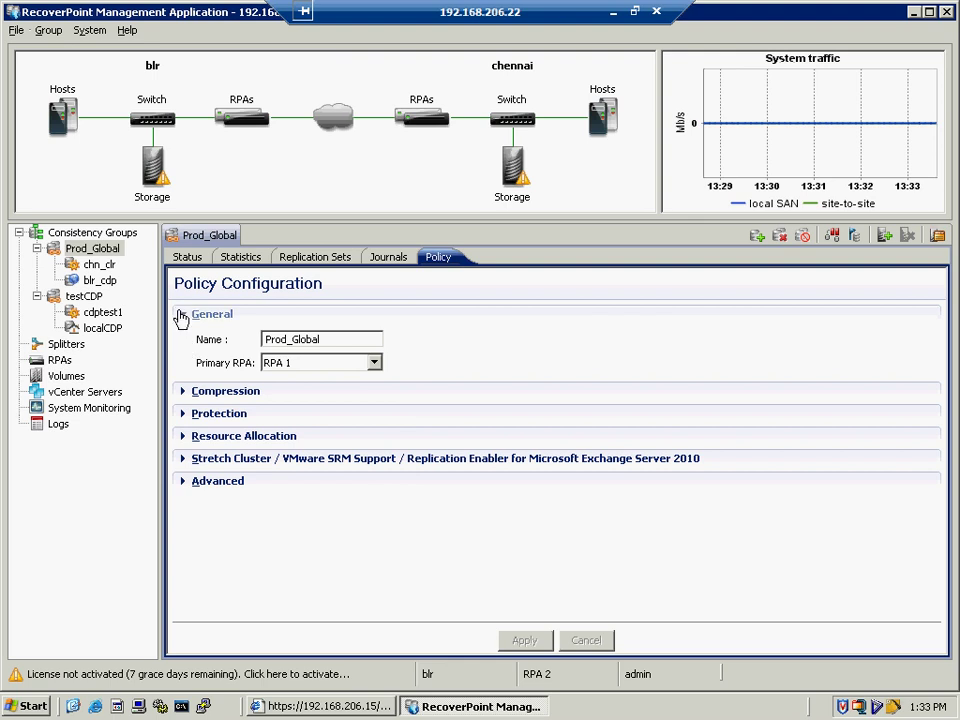
left_click(375, 363)
left_click(362, 376)
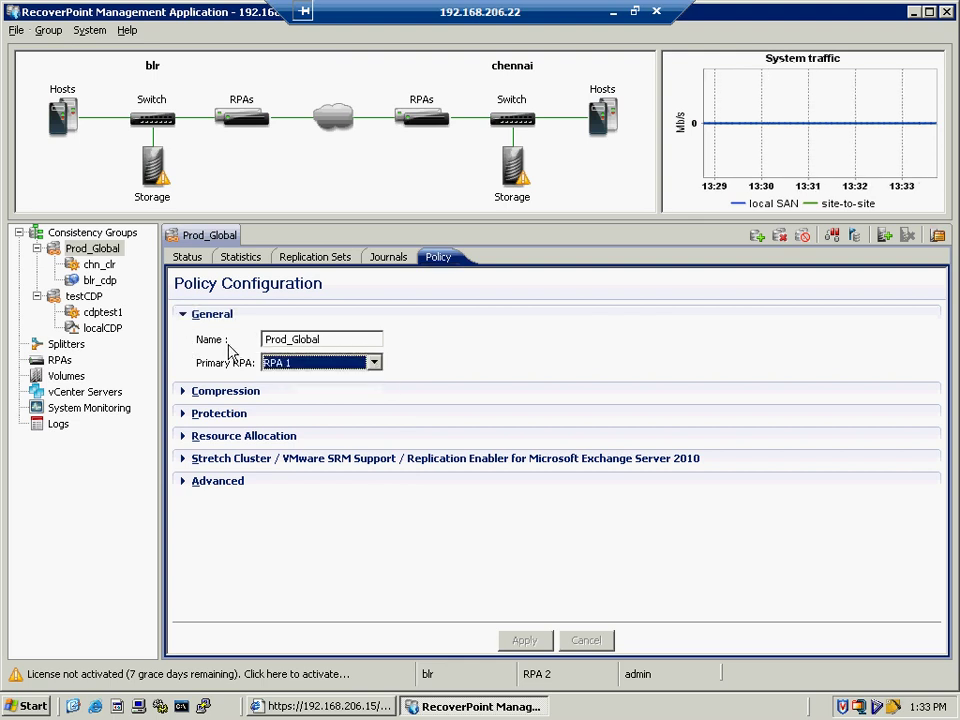
- Collapse General, then expand and review the Compression and Protection settings before collapsing them
left_click(185, 316)
left_click(186, 339)
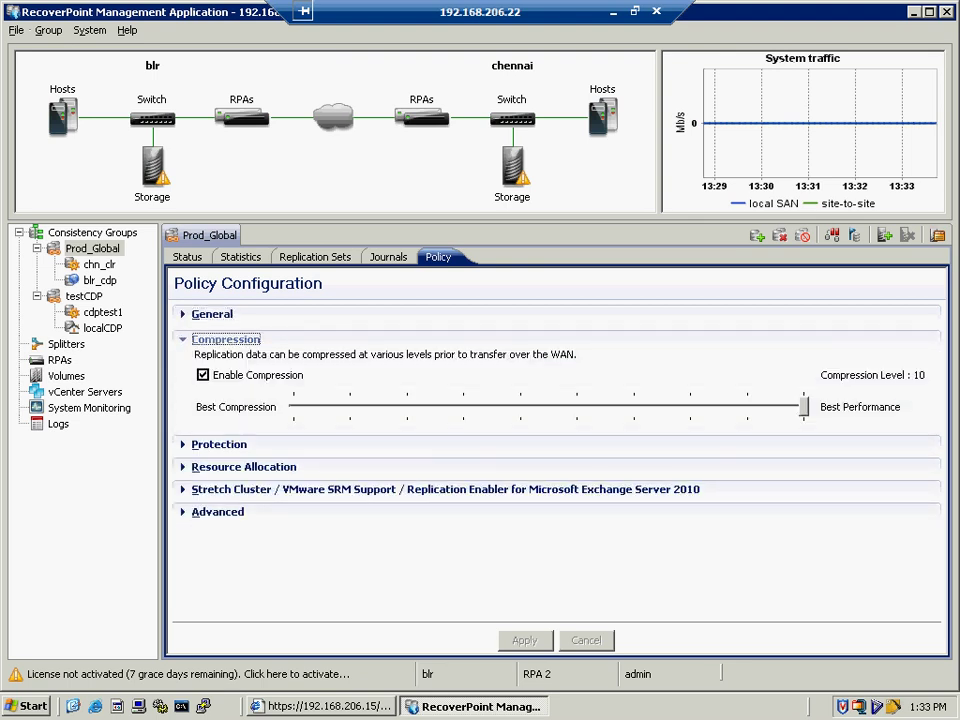
left_click(183, 339)
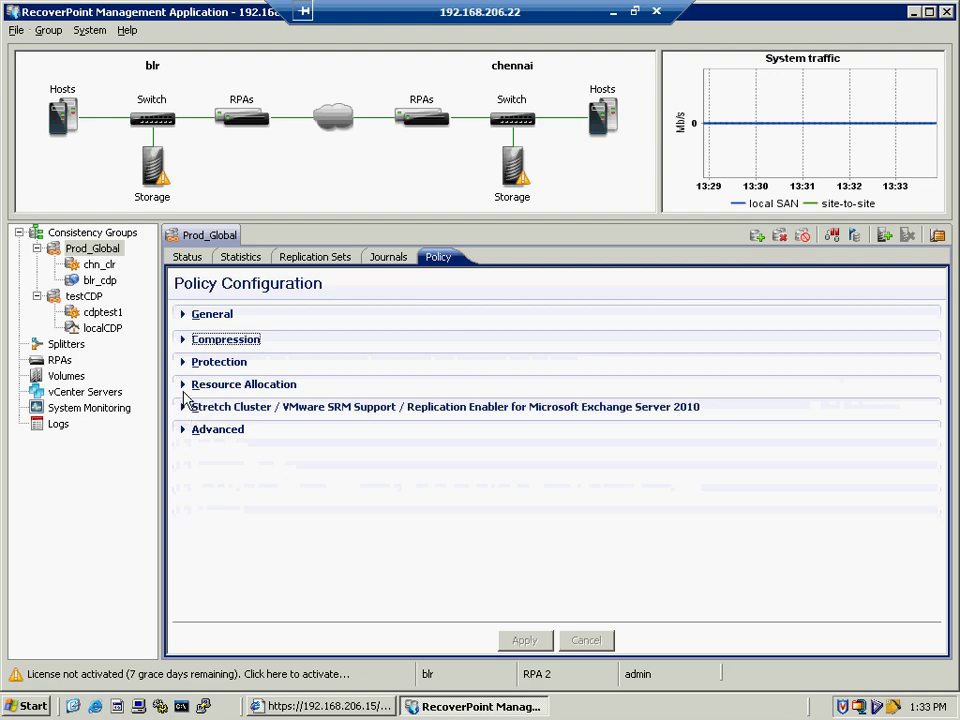
left_click(185, 364)
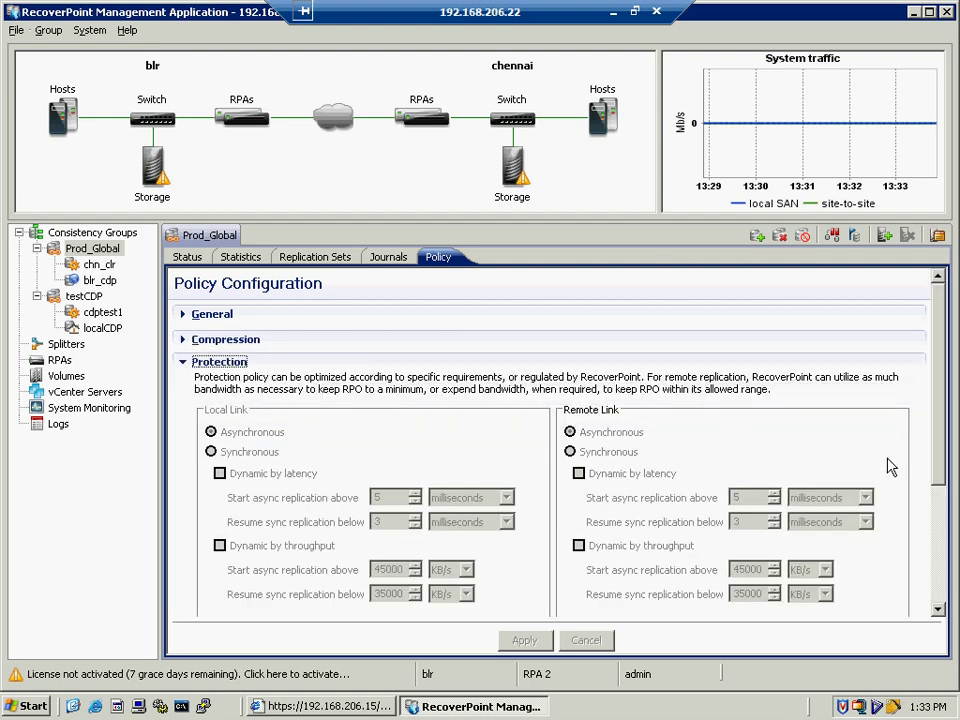
left_click_drag(936, 456, 950, 592)
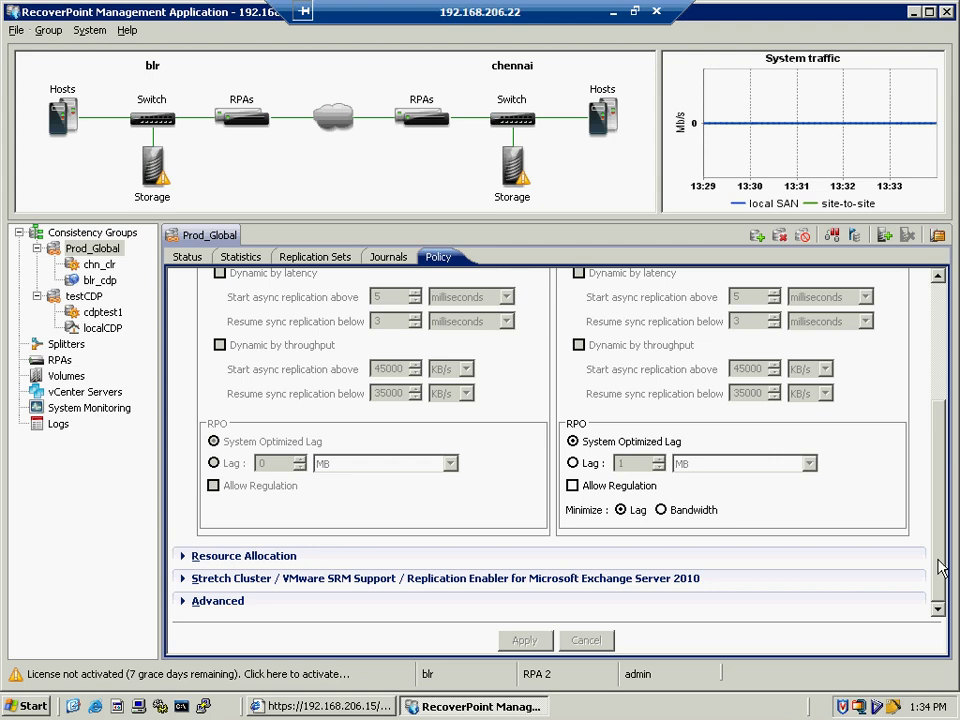
left_click_drag(940, 560, 474, 441)
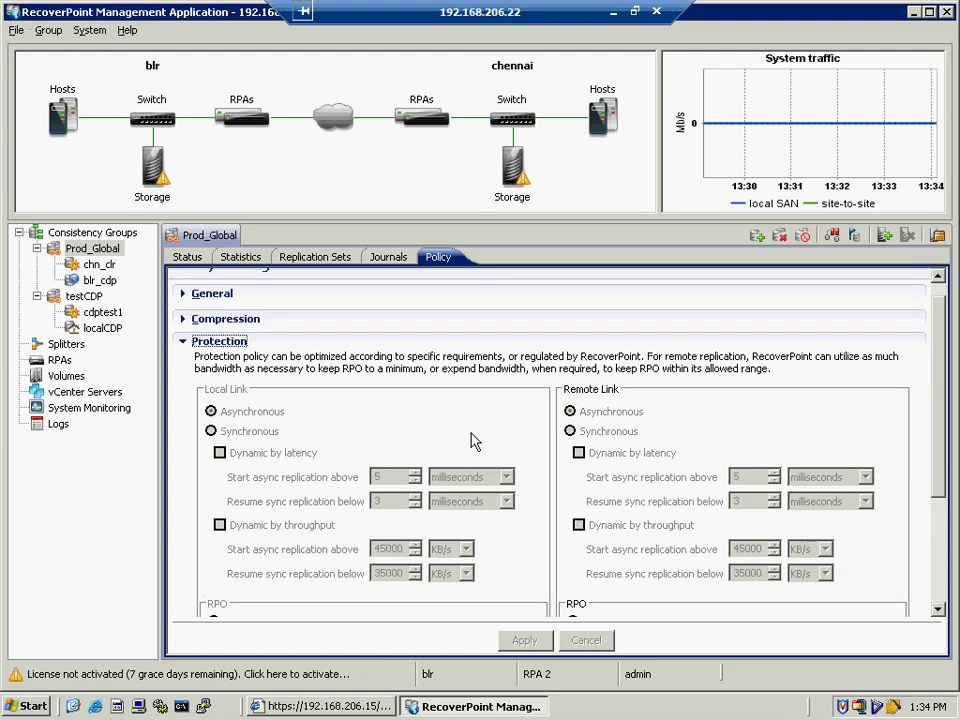
left_click(200, 342)
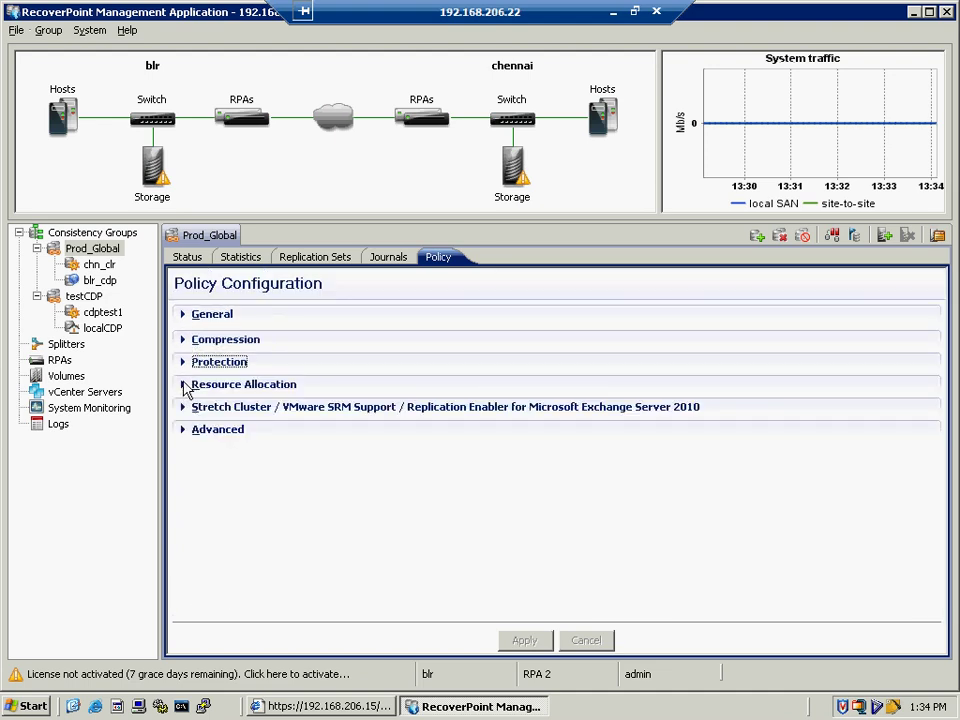
- Review Resource Allocation and Stretch Cluster / VMware SRM options, then expand Advanced showing Dynamic snapshot granularity
left_click(186, 386)
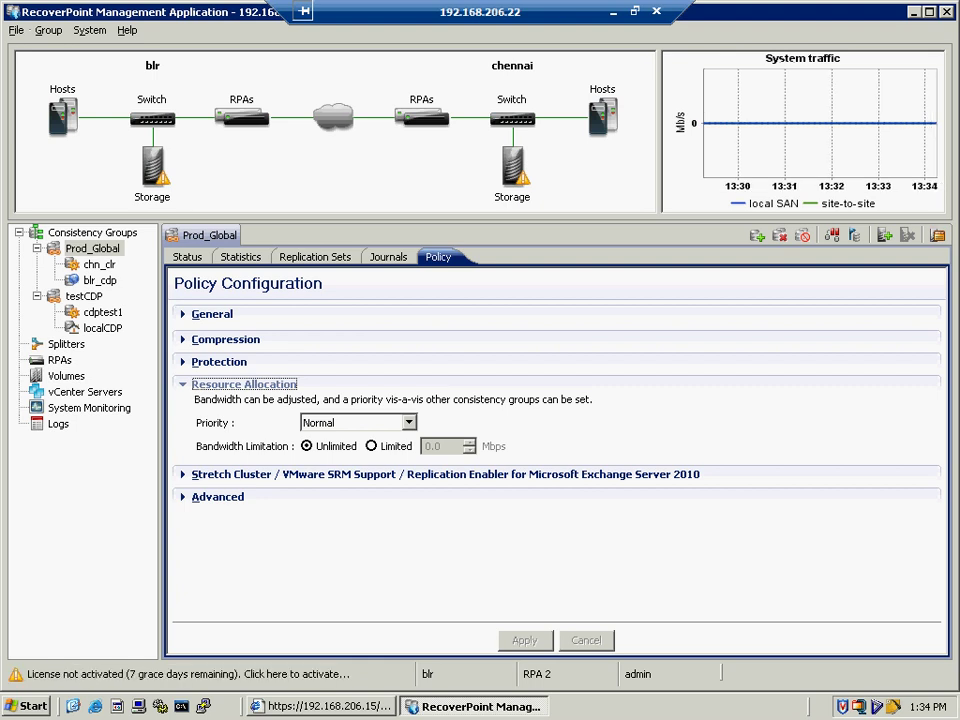
left_click(186, 386)
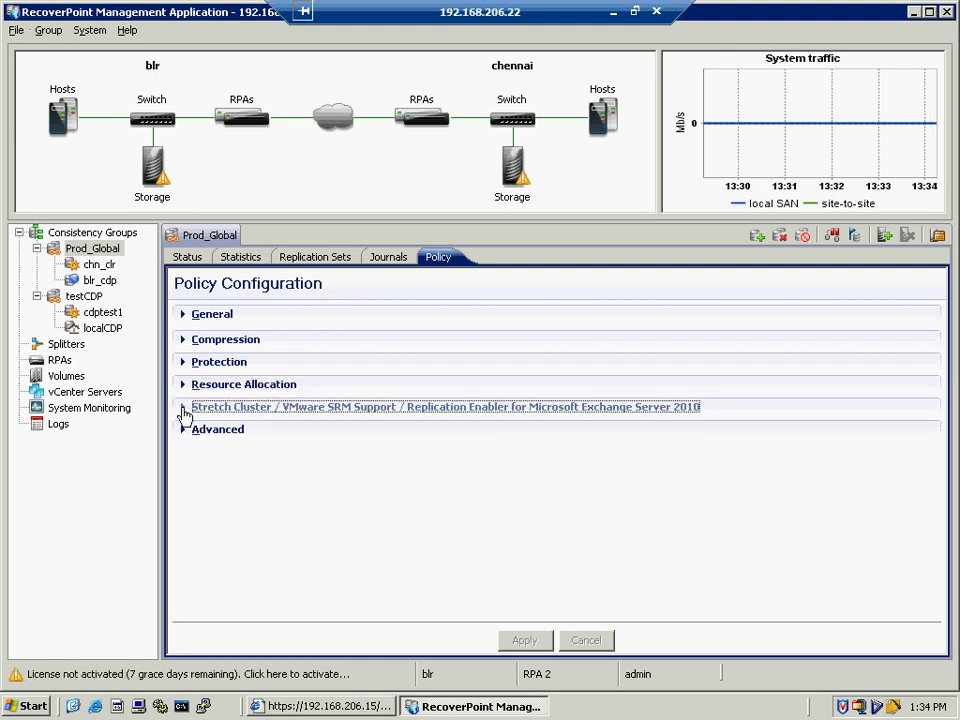
left_click(185, 414)
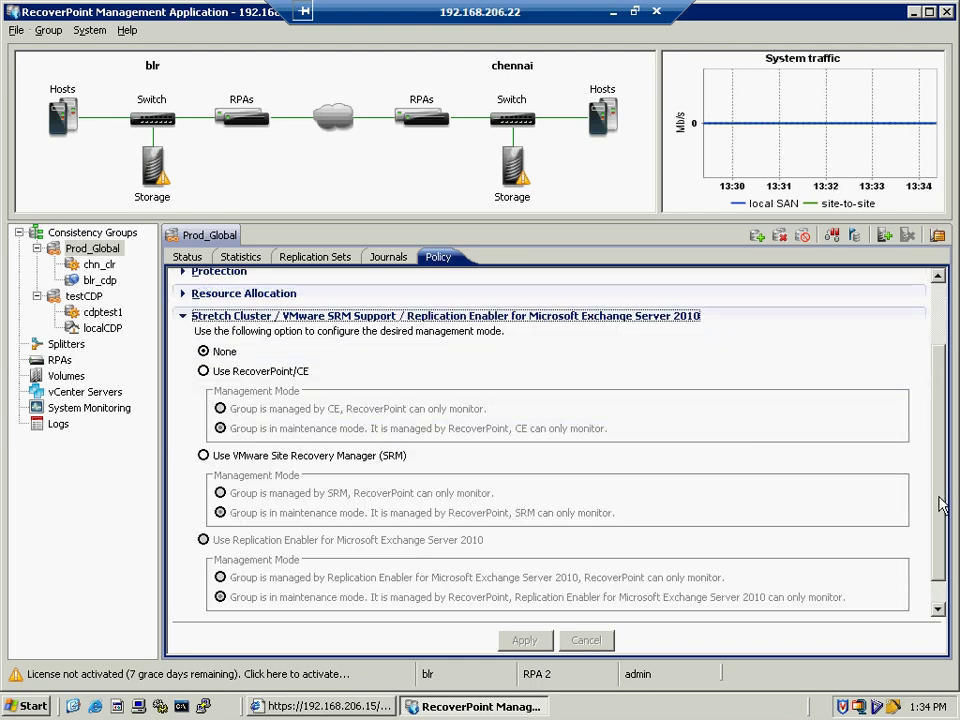
left_click_drag(940, 525, 940, 566)
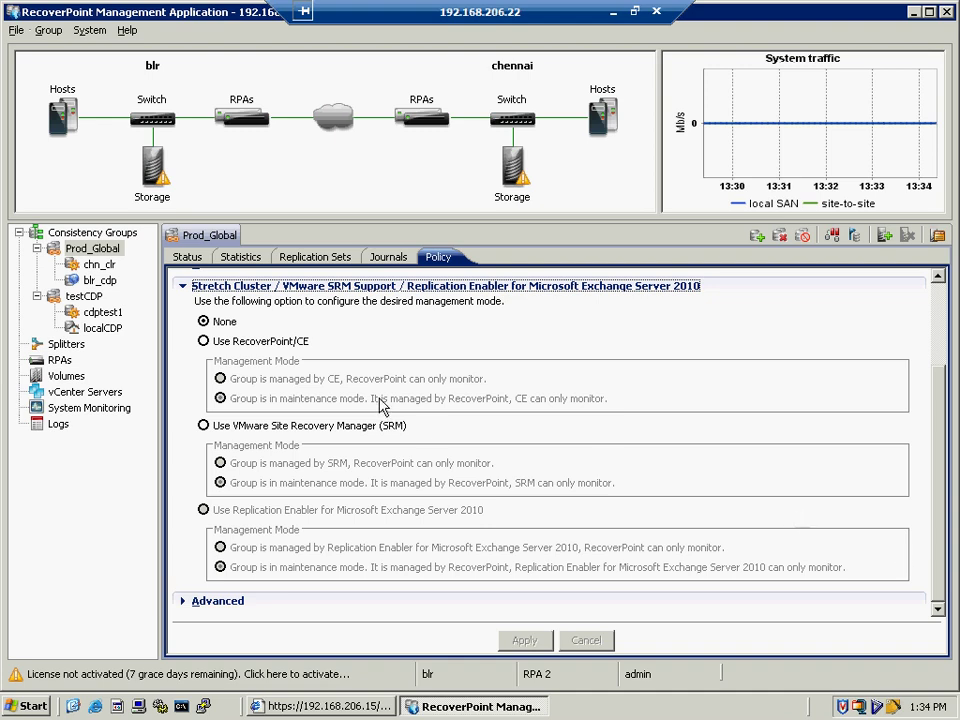
left_click(184, 290)
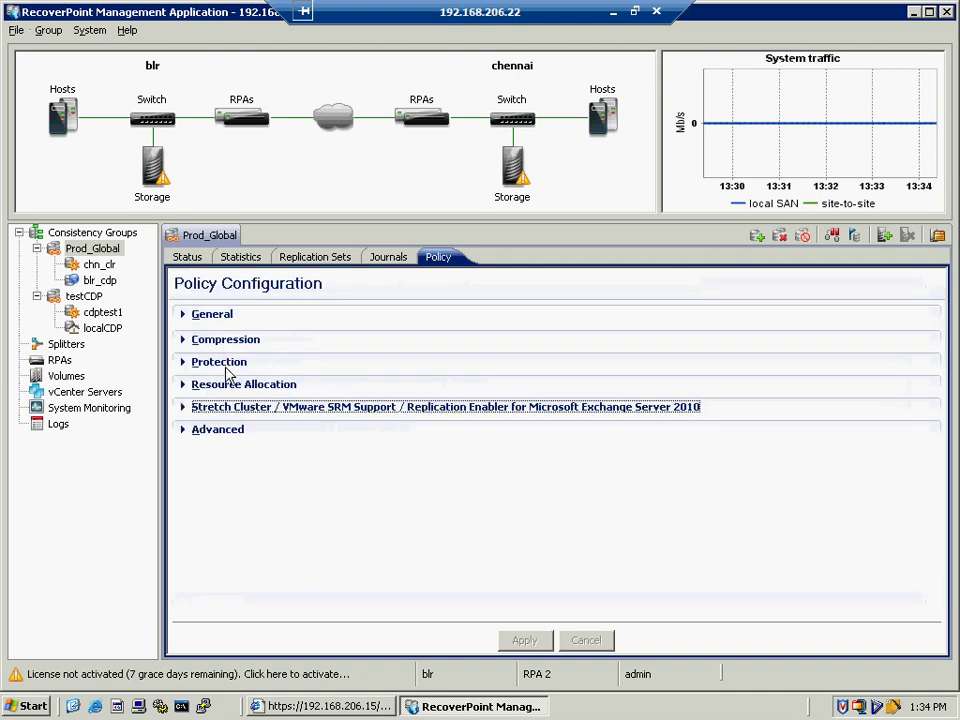
left_click(185, 431)
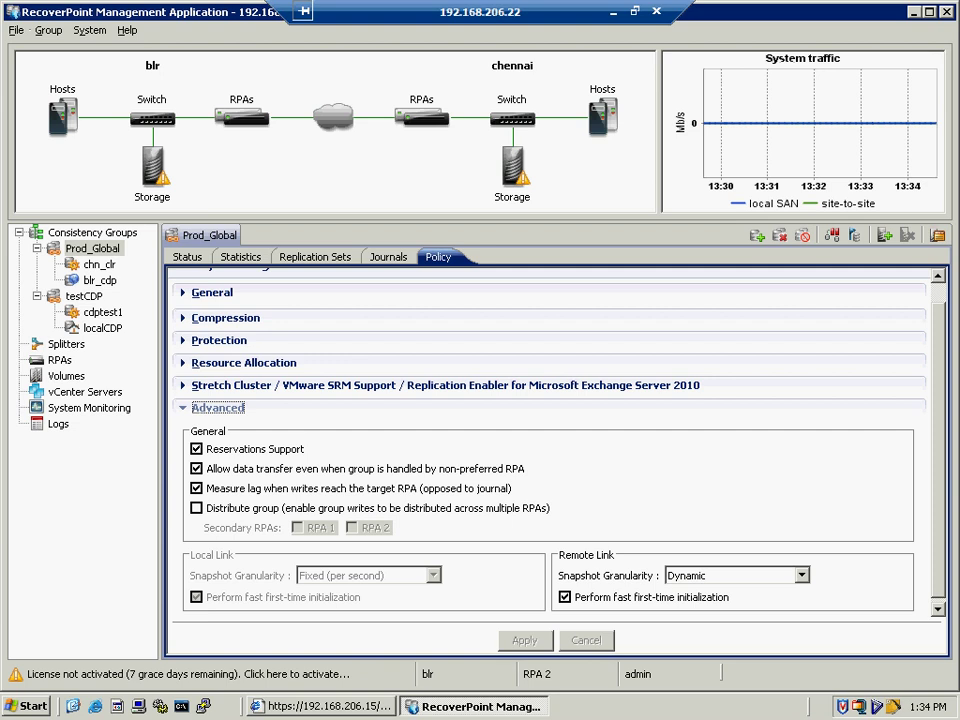
- Step back through Journals, Replication Sets, Statistics and Status, then show chn_clr's policy configuration
left_click(186, 410)
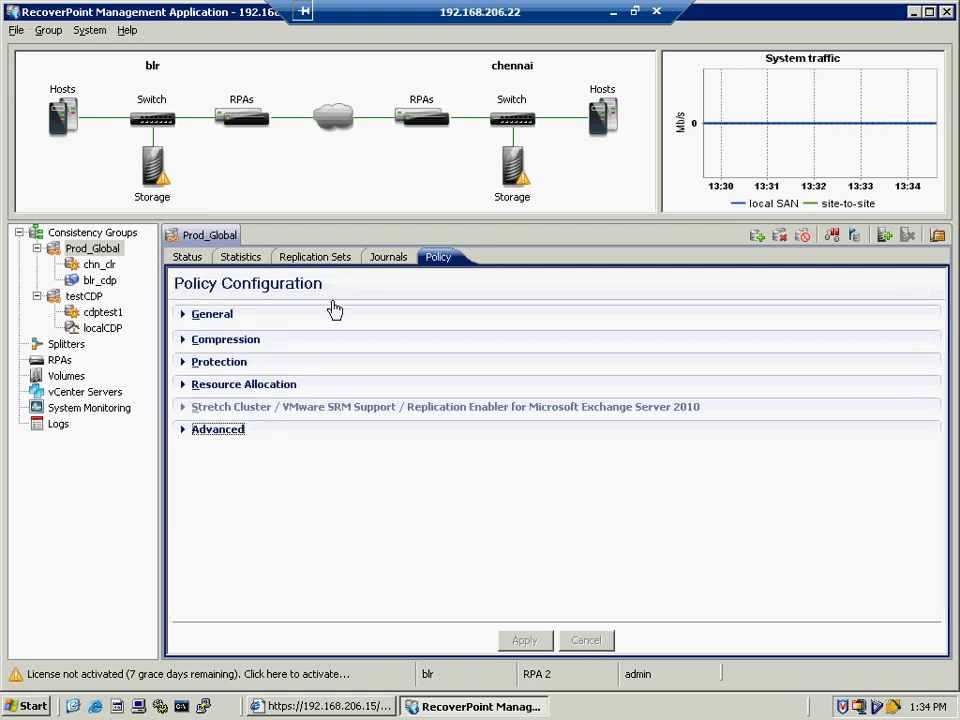
left_click(380, 260)
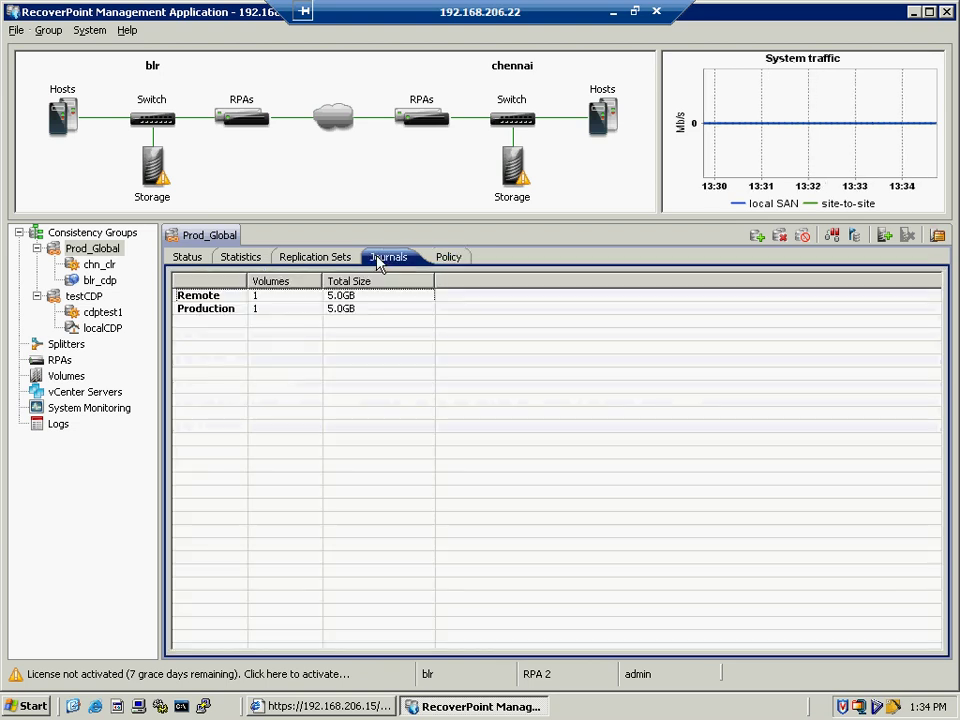
left_click(288, 258)
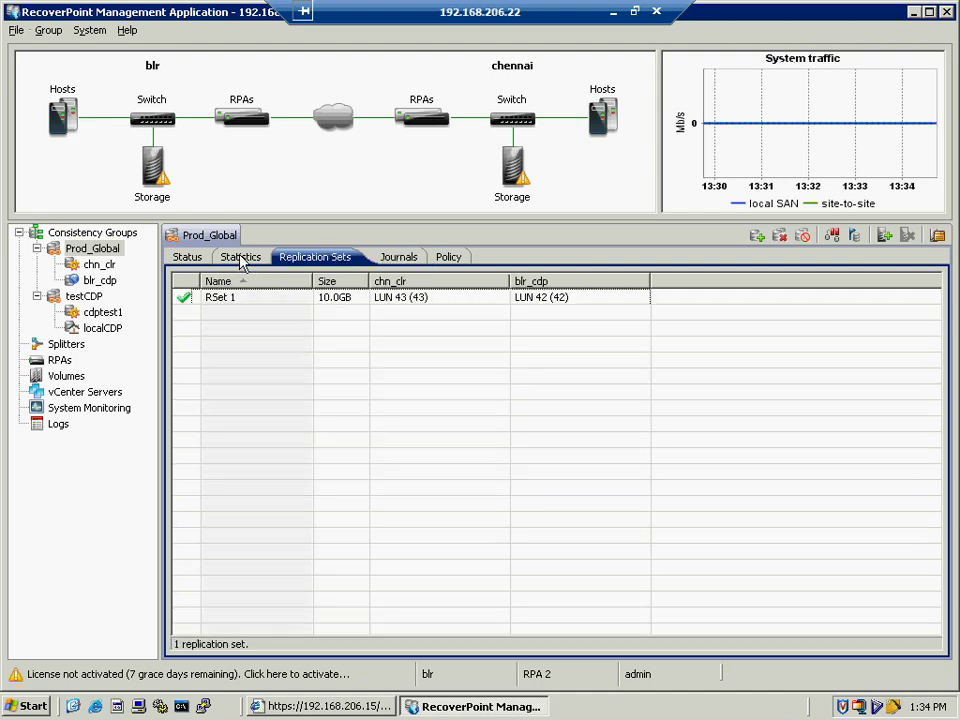
left_click(241, 258)
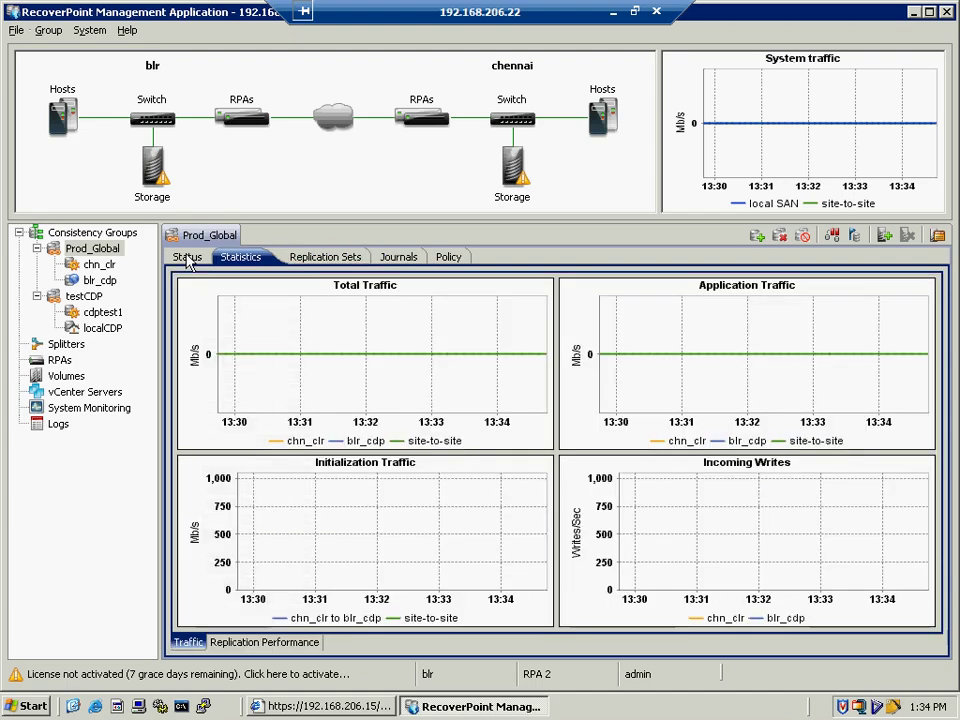
left_click(188, 259)
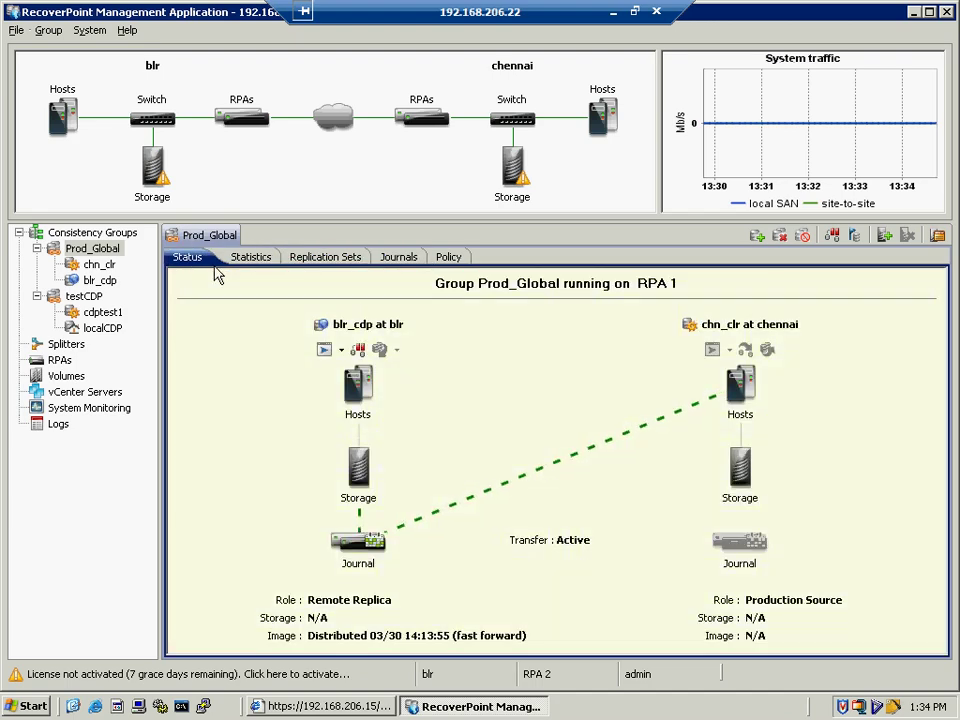
left_click(98, 266)
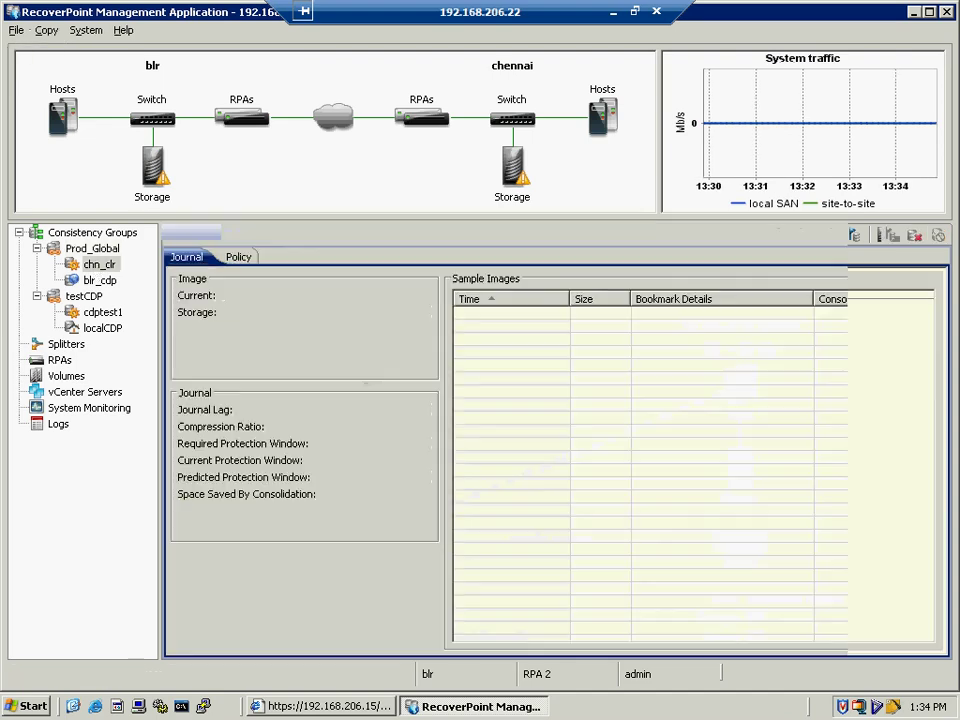
left_click(239, 259)
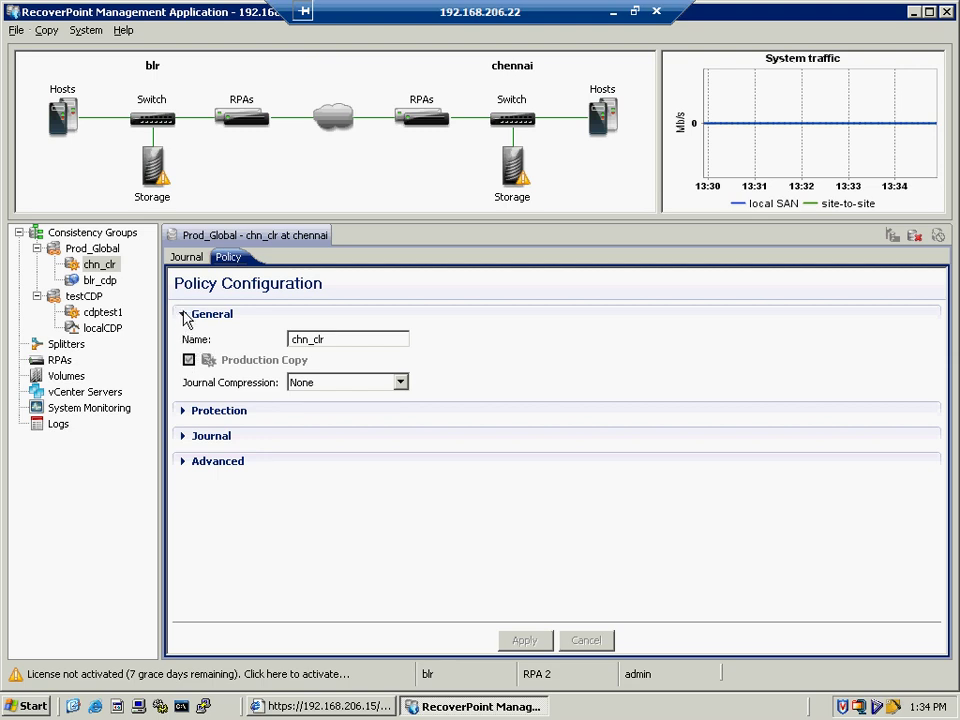
- Glance through chn_clr's Protection and Journal policy sections, then expand Advanced
left_click(185, 316)
left_click(184, 341)
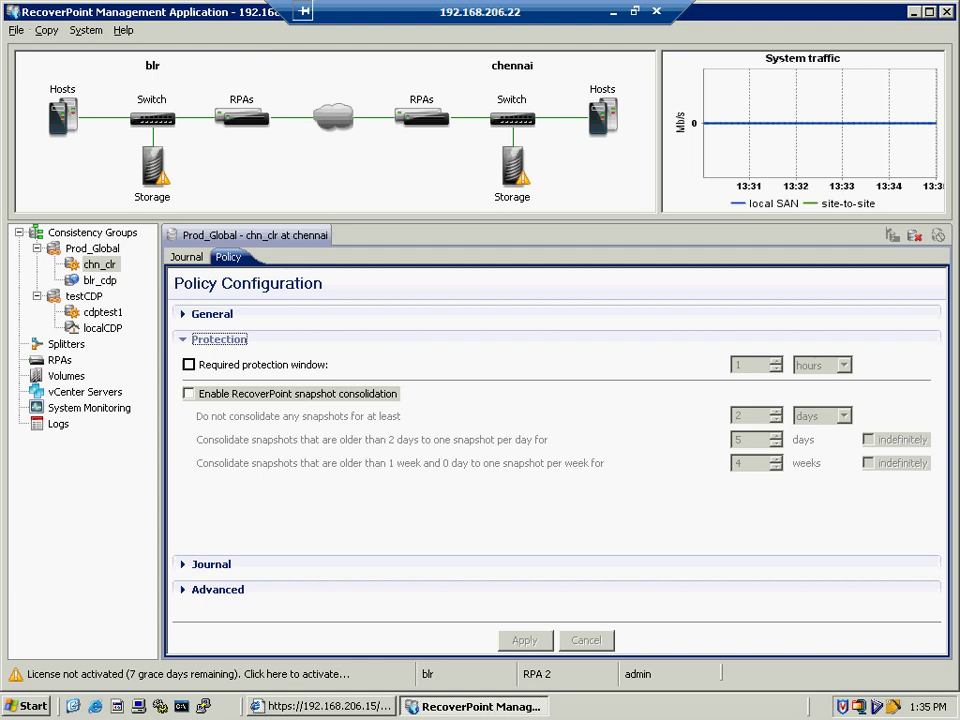
left_click(185, 341)
left_click(186, 365)
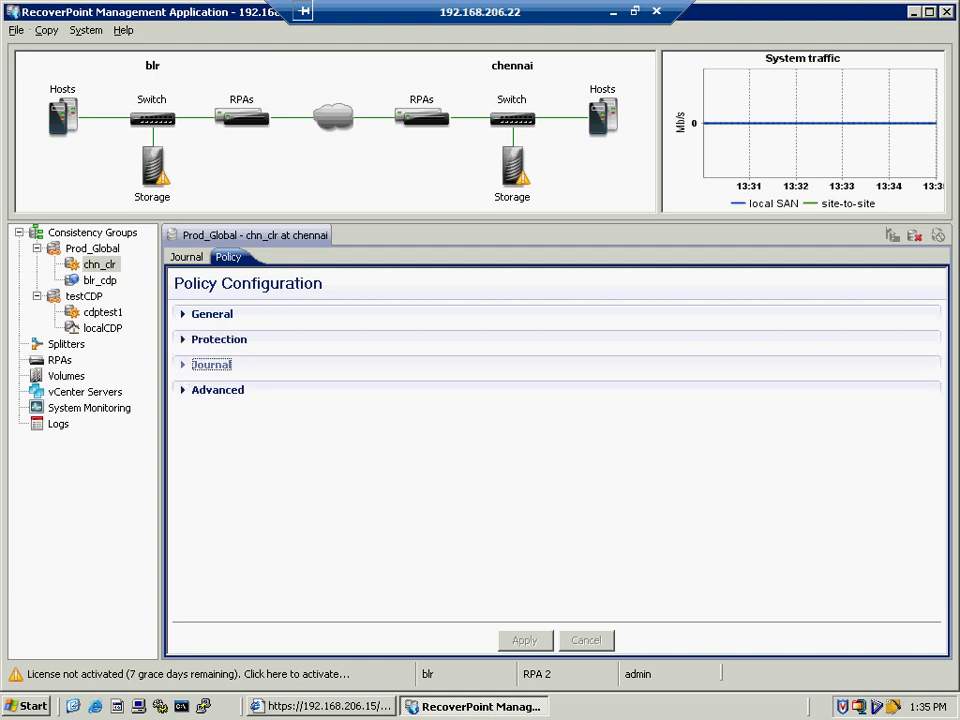
left_click(184, 366)
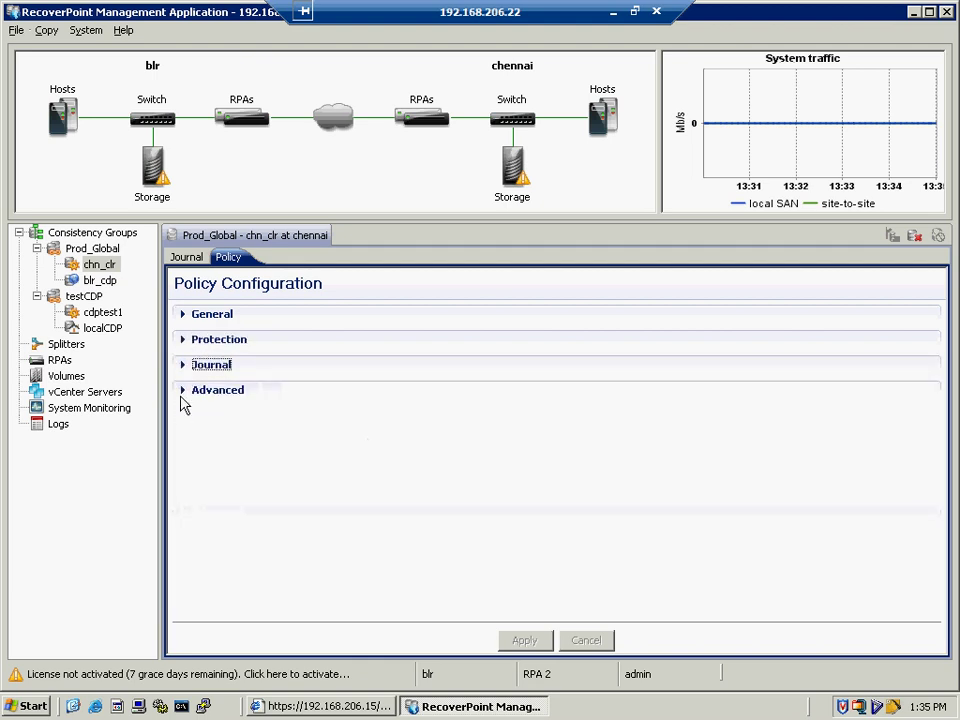
left_click(183, 394)
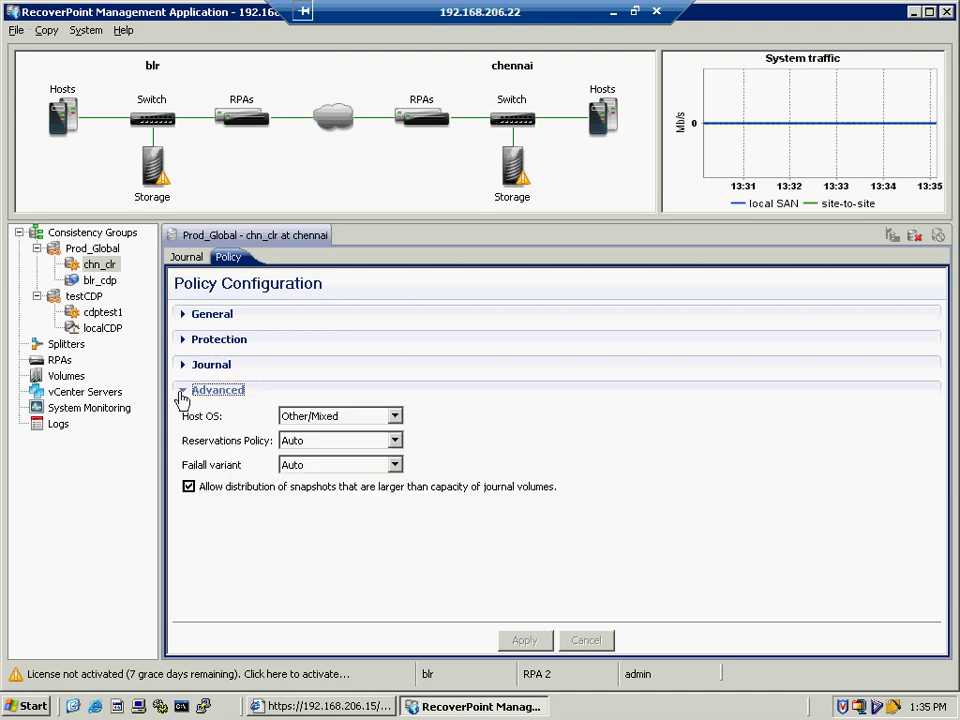
- Browse the Host OS, Reservations Policy and Failall variant lists, keeping Other/Mixed, Auto and Auto
left_click(395, 416)
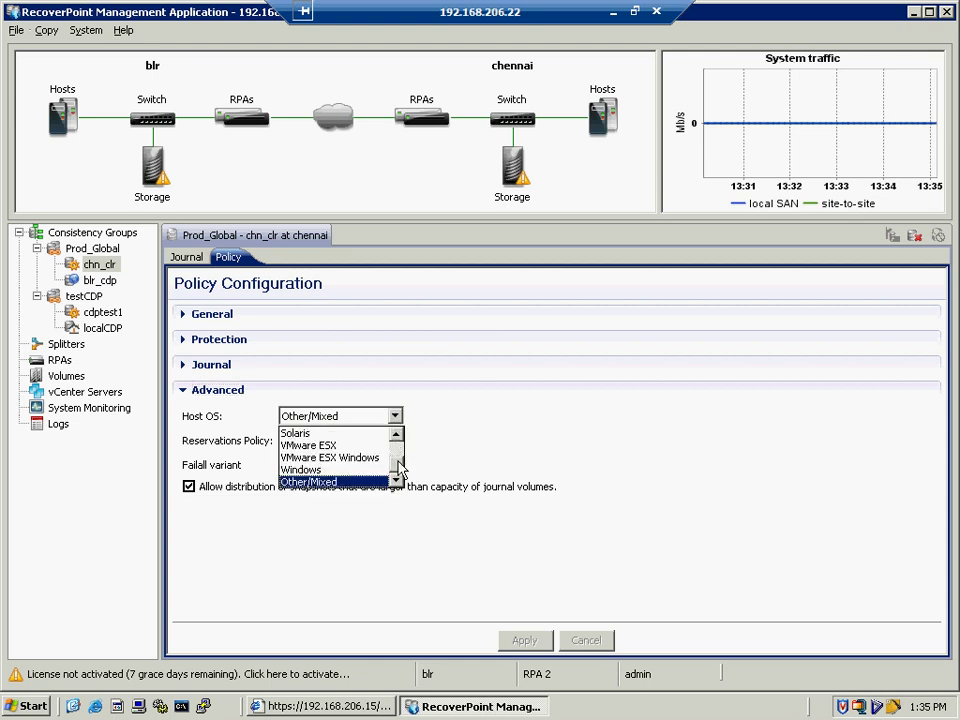
left_click_drag(399, 461, 398, 440)
left_click(462, 437)
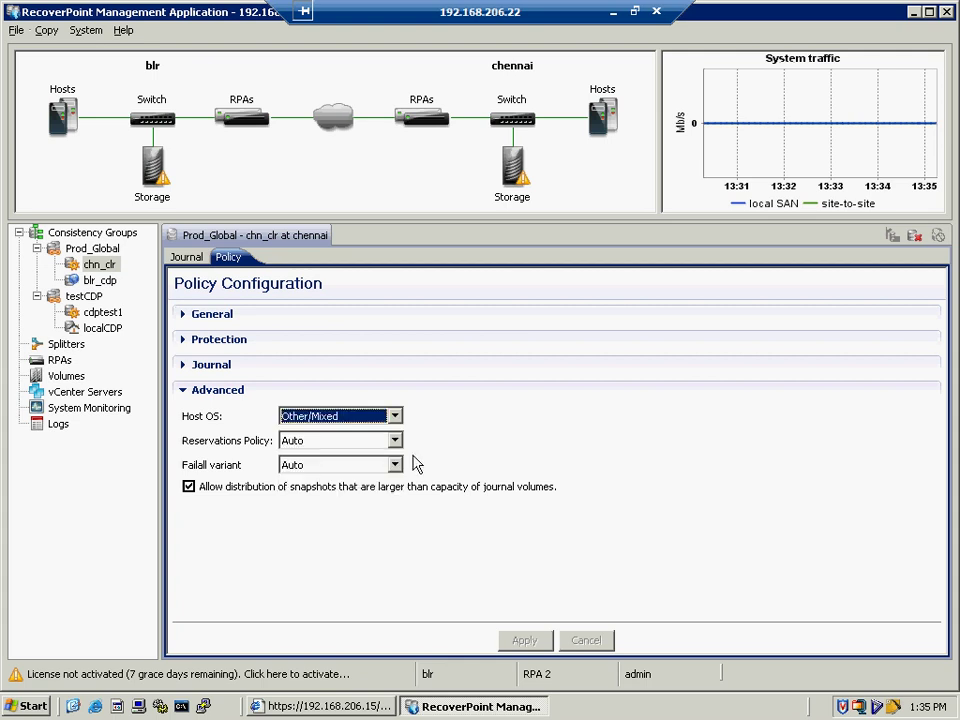
left_click(395, 441)
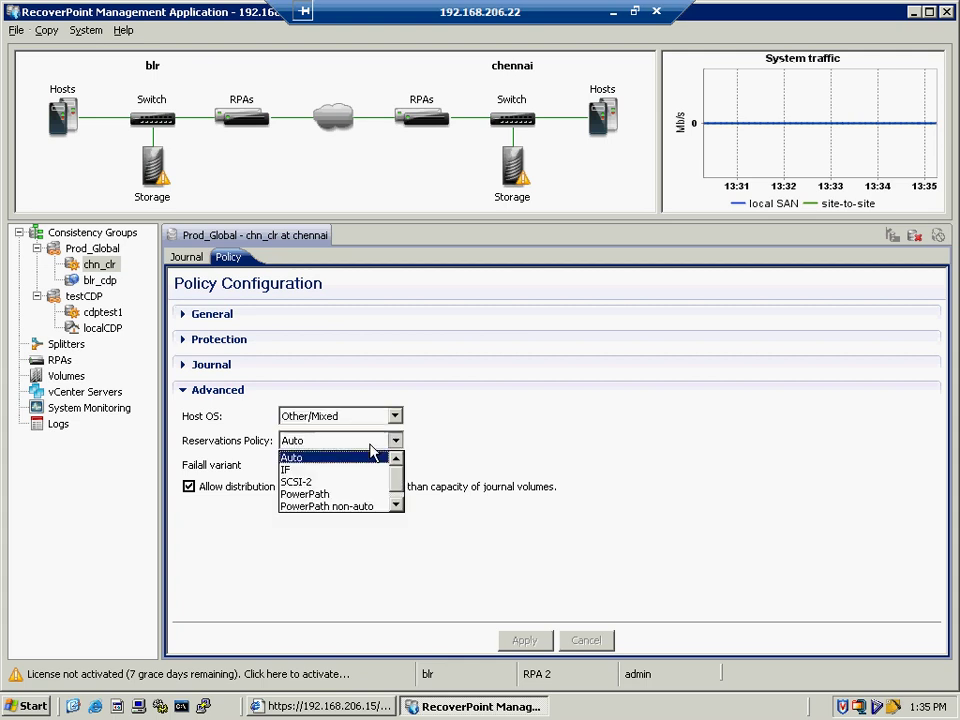
left_click_drag(397, 494, 441, 462)
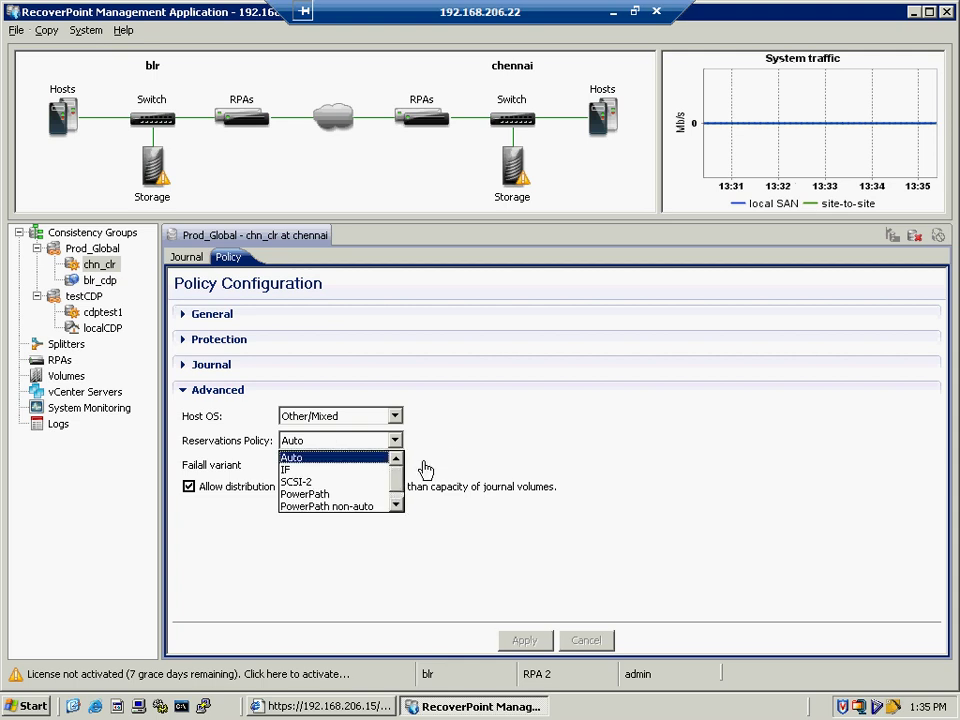
left_click(395, 465)
left_click(395, 466)
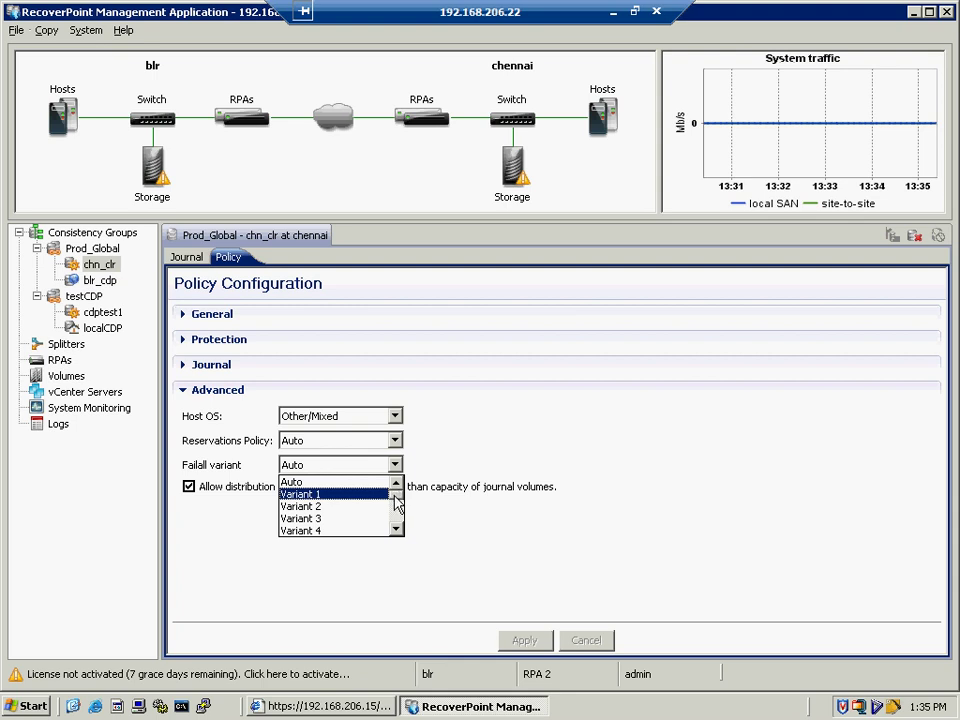
left_click_drag(396, 513, 394, 527)
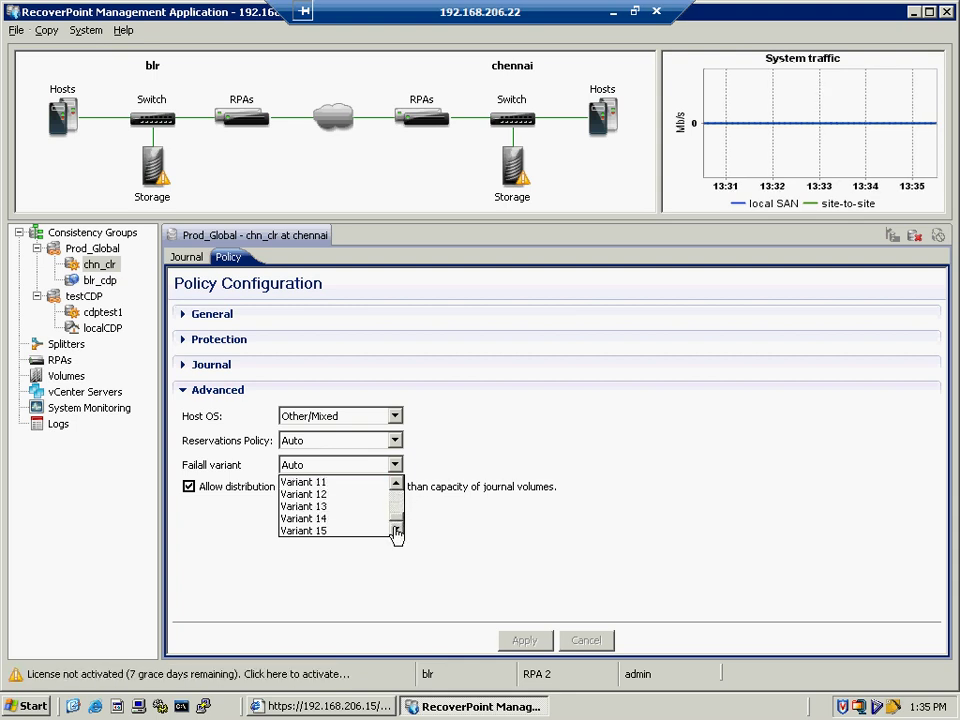
left_click(453, 537)
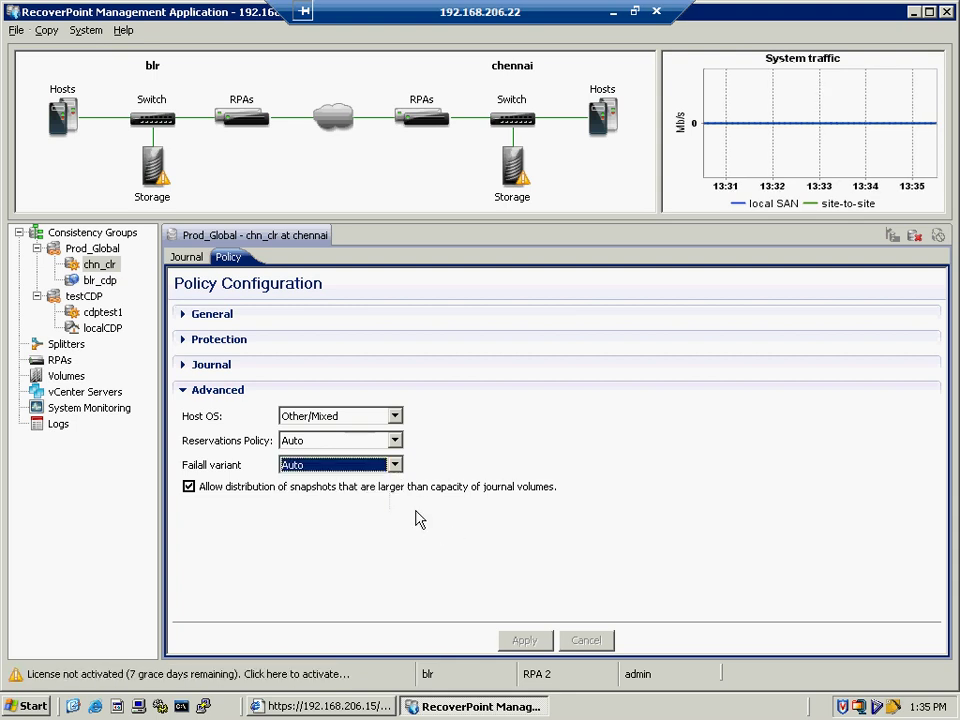
- Review blr_cdp's Journal, Protection and General policies, then view its journal with 187KB lag and four images
left_click(97, 282)
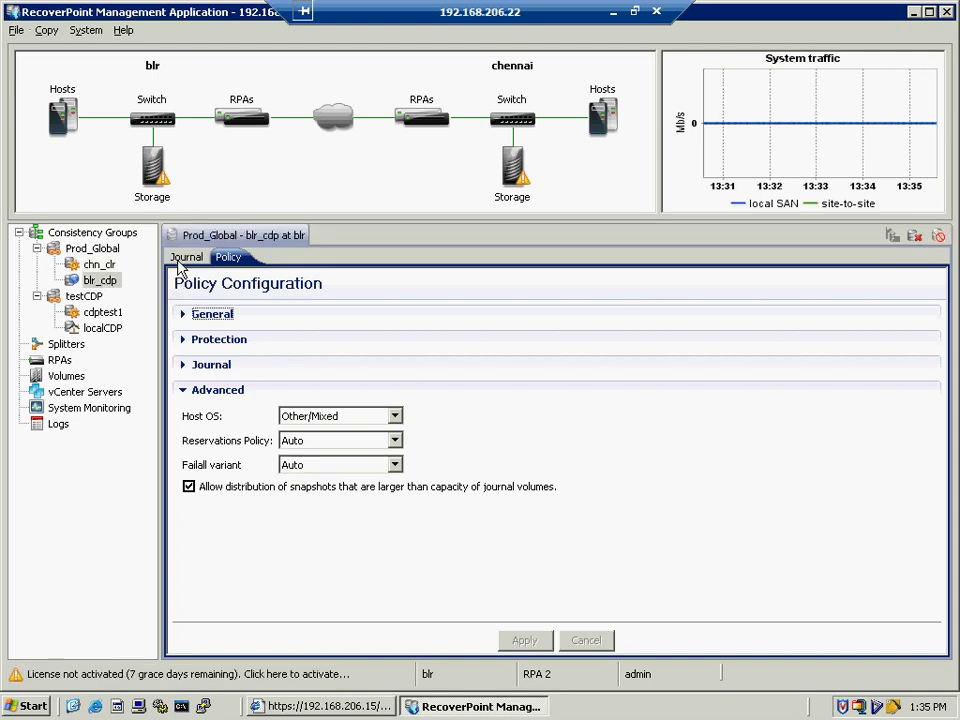
left_click(184, 370)
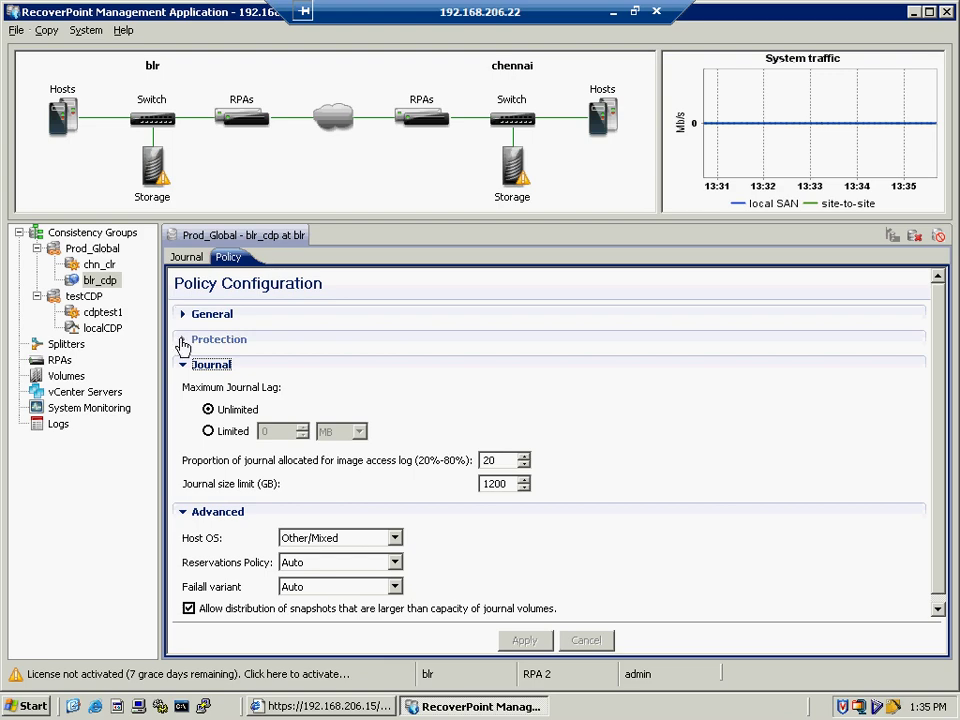
left_click(184, 341)
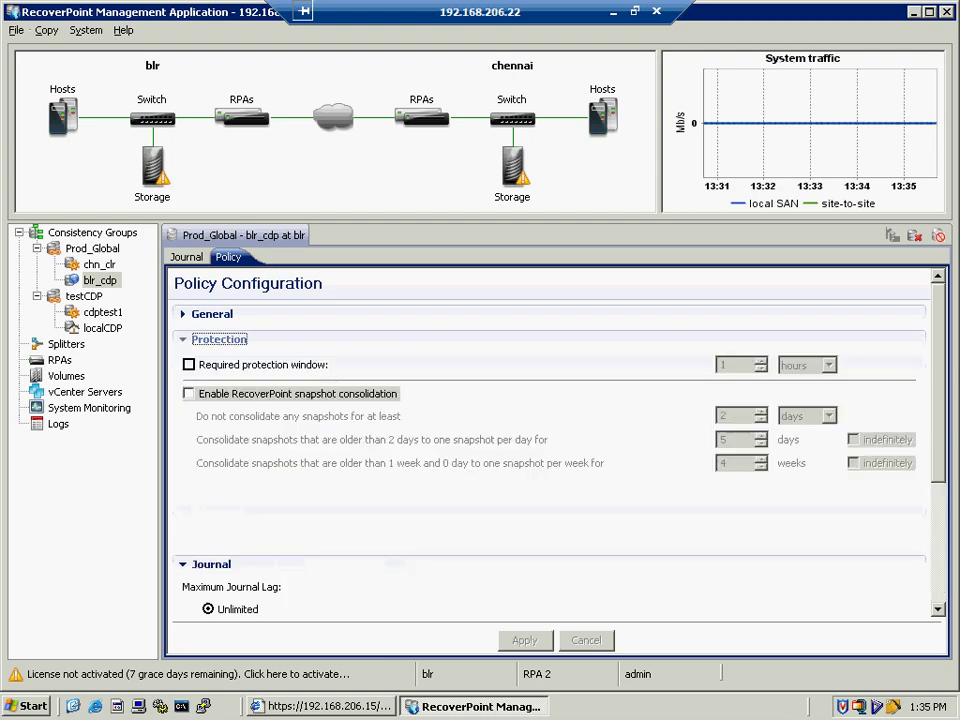
left_click(184, 339)
left_click(184, 314)
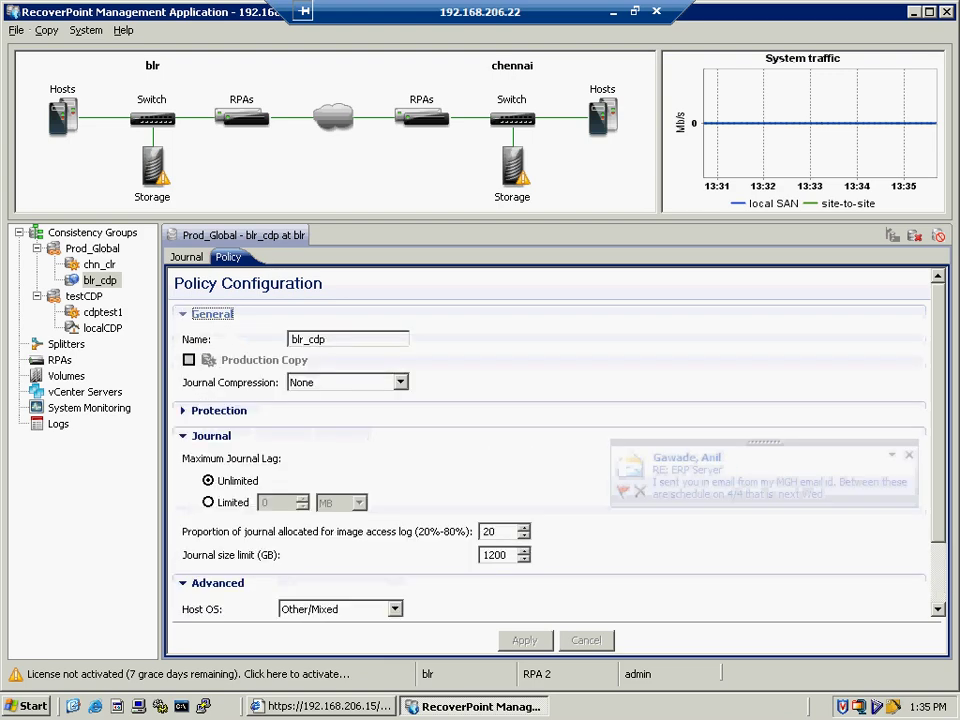
left_click(181, 316)
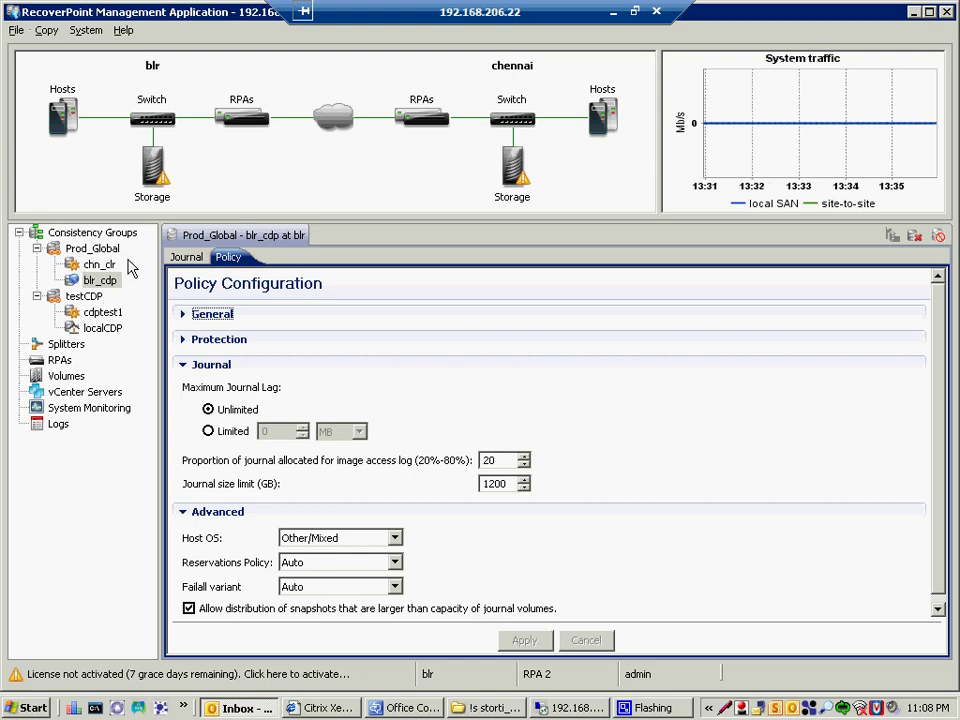
left_click(184, 258)
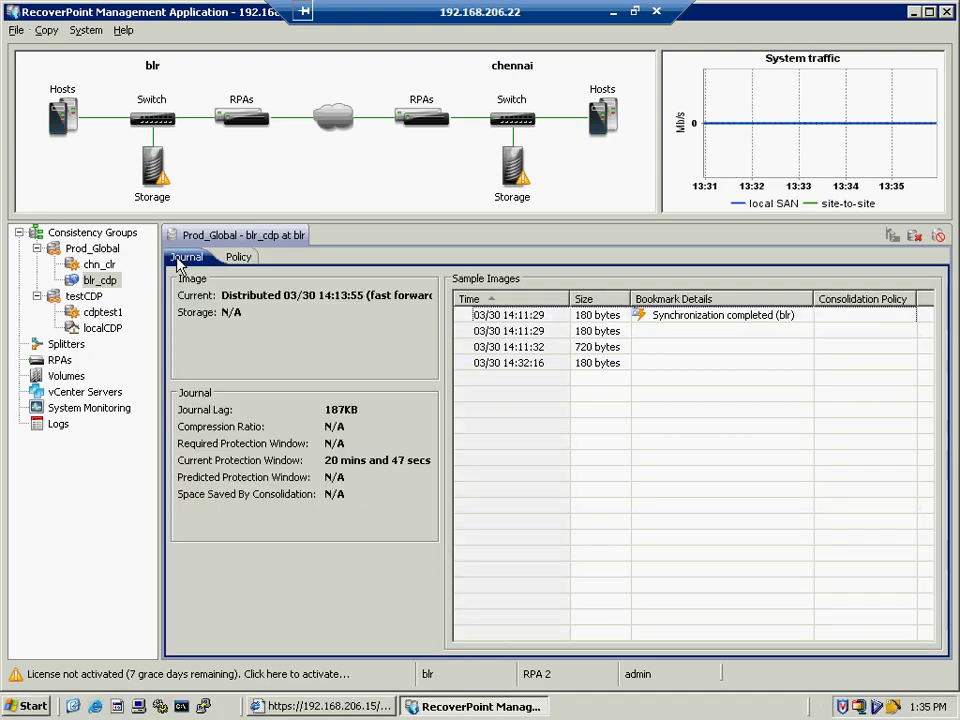
- Select testCDP and page through its Statistics, Replication Sets and Journals to its Policy tab
left_click(84, 296)
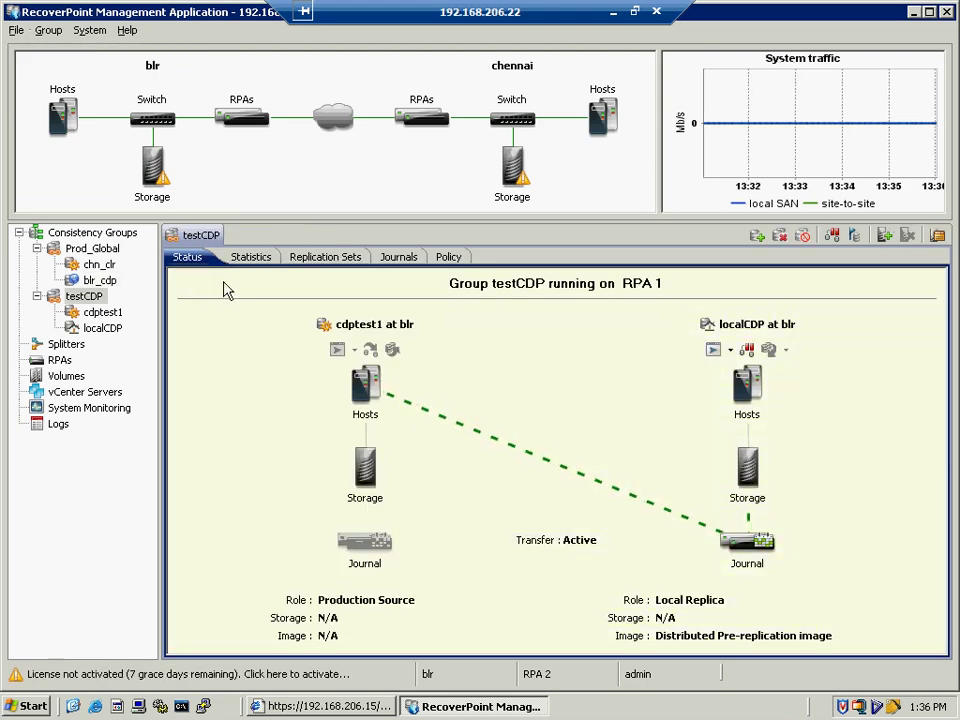
left_click(249, 260)
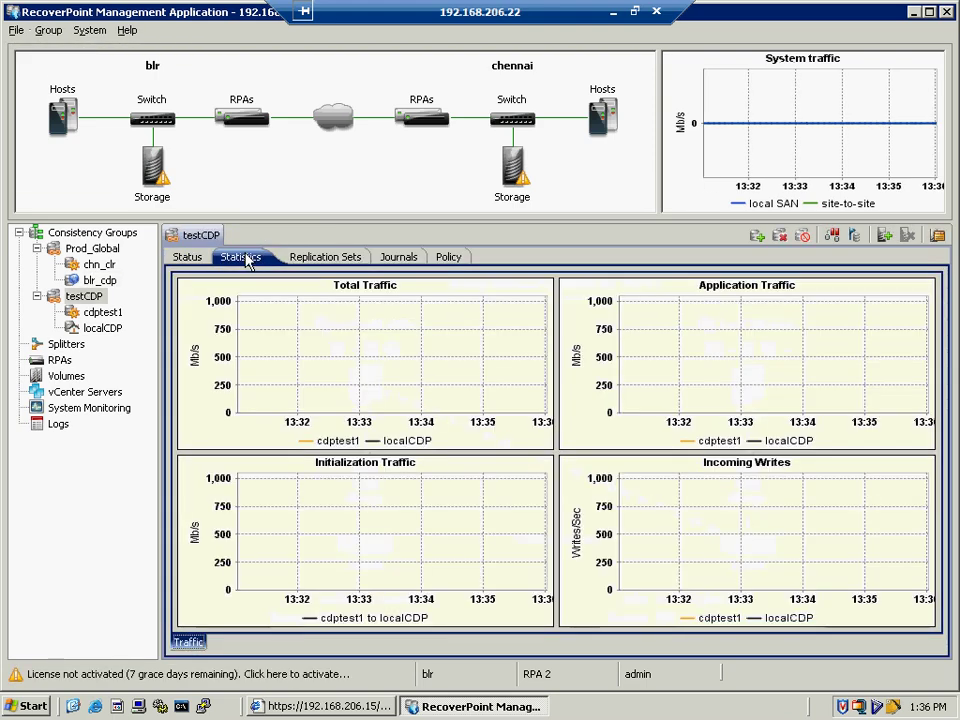
left_click(328, 259)
left_click(392, 260)
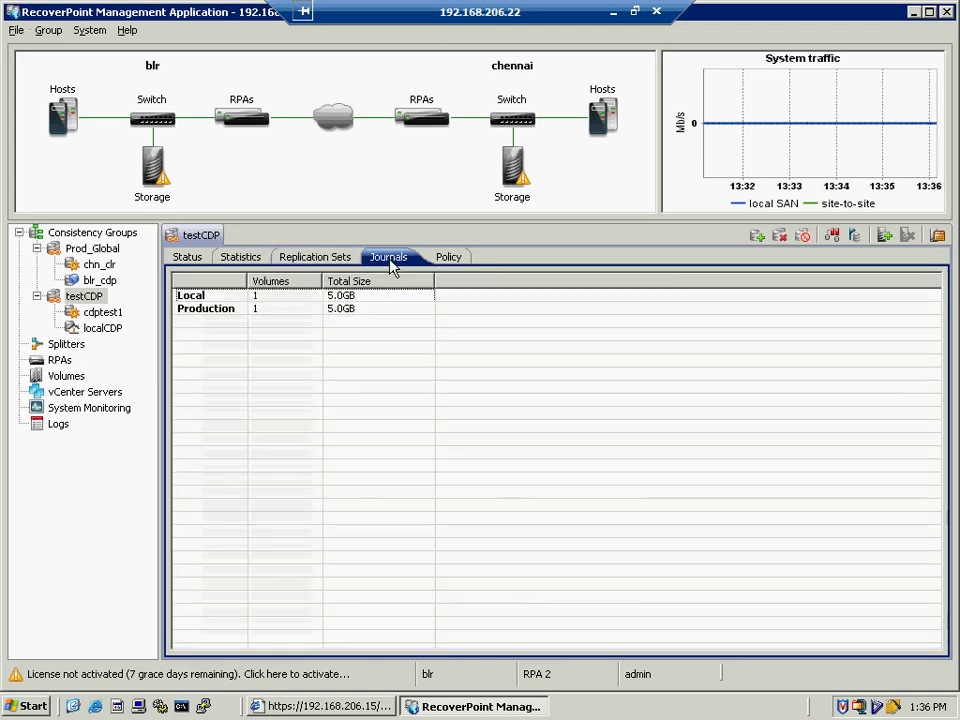
left_click(450, 262)
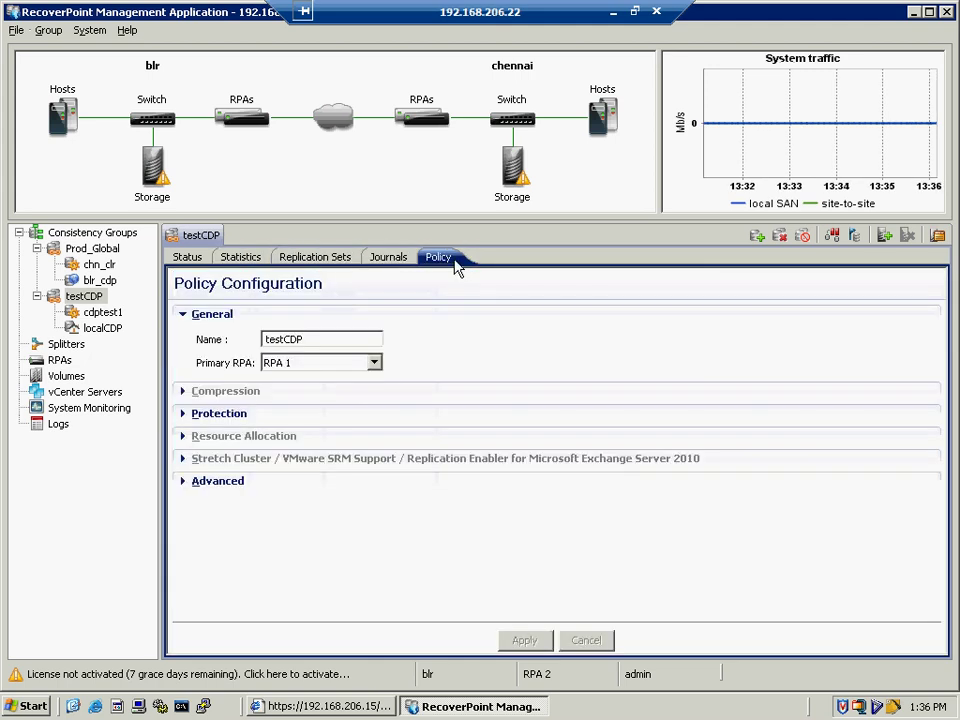
- Collapse General and review testCDP's Compression and local/remote link Protection settings
left_click(183, 314)
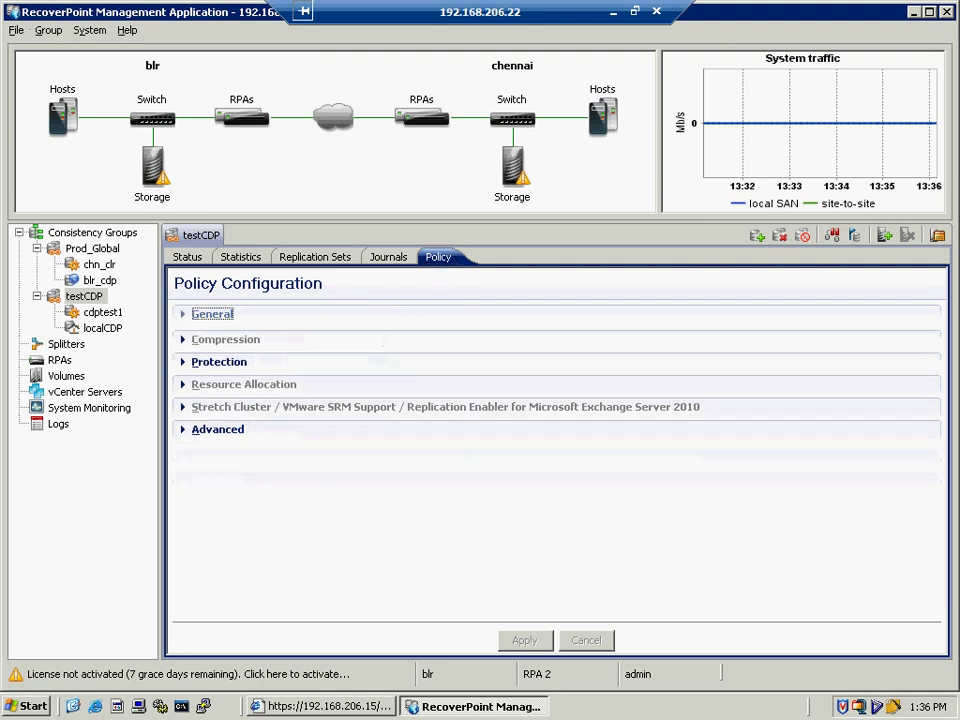
left_click(181, 340)
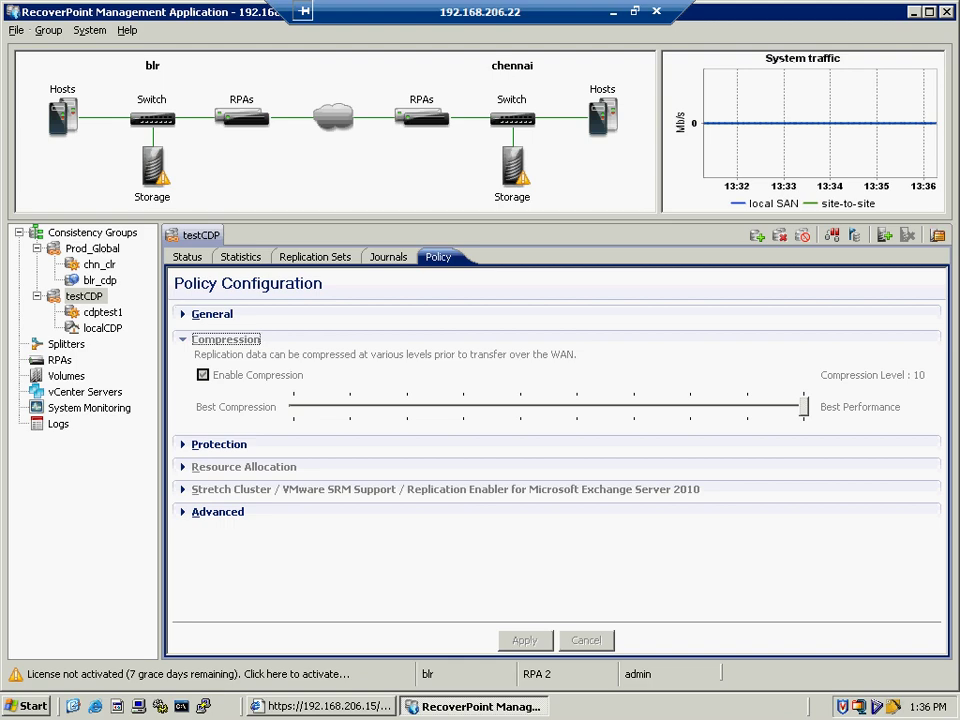
left_click(182, 343)
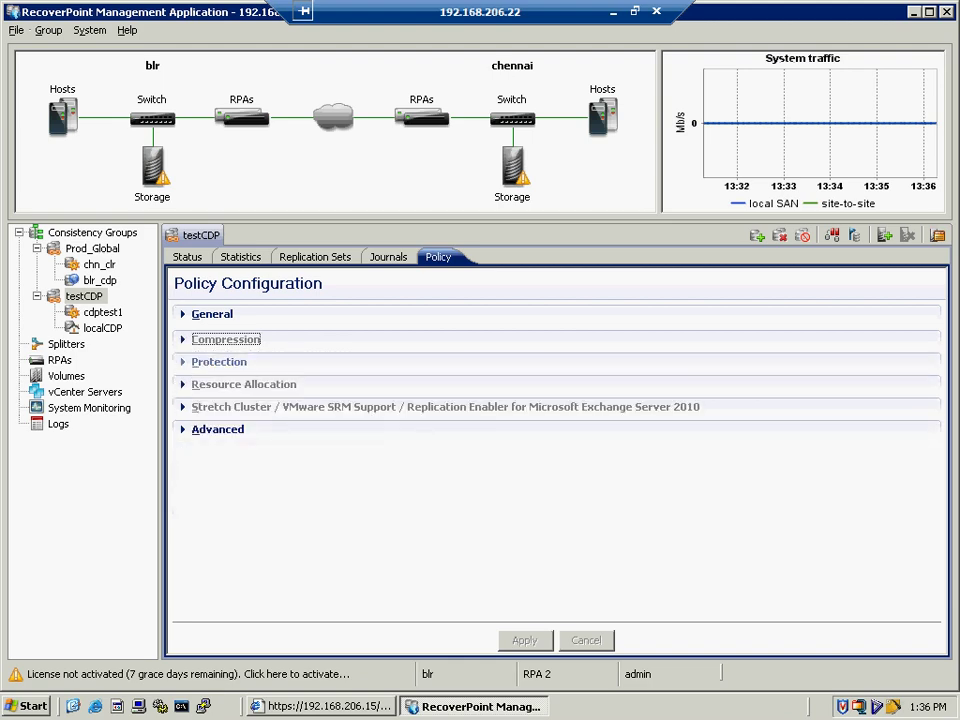
left_click(219, 362)
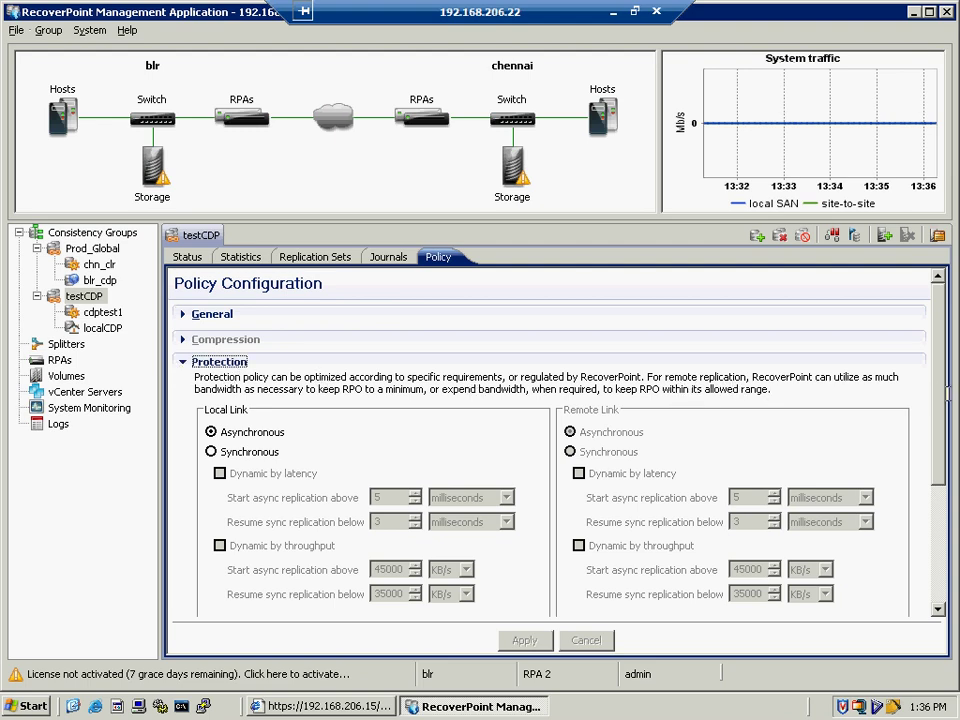
left_click_drag(944, 413, 944, 530)
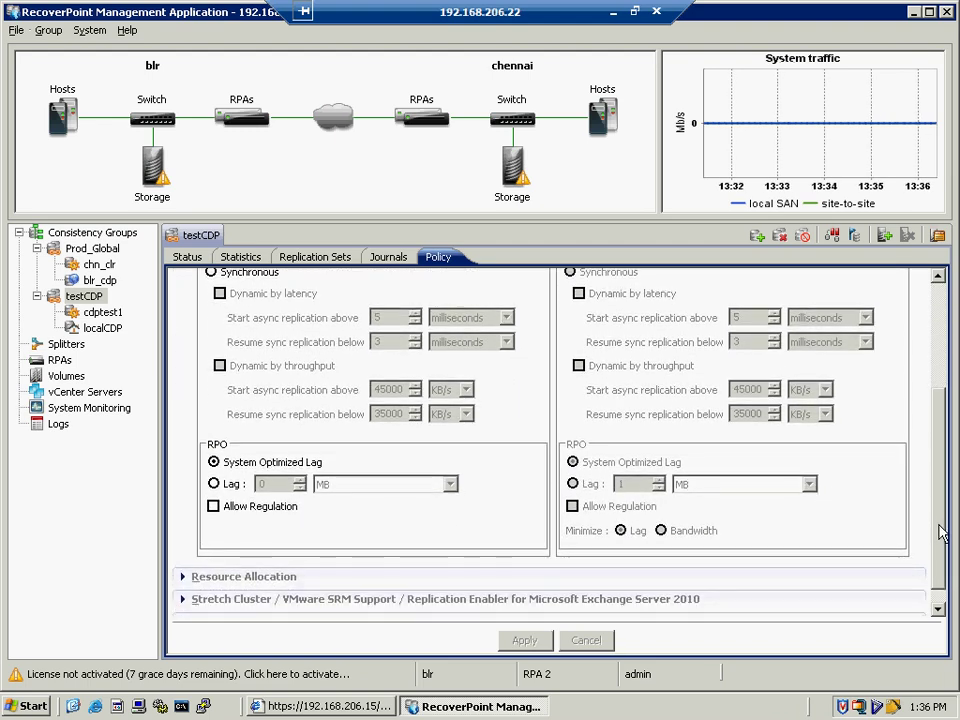
scroll(940, 519, "up", 5)
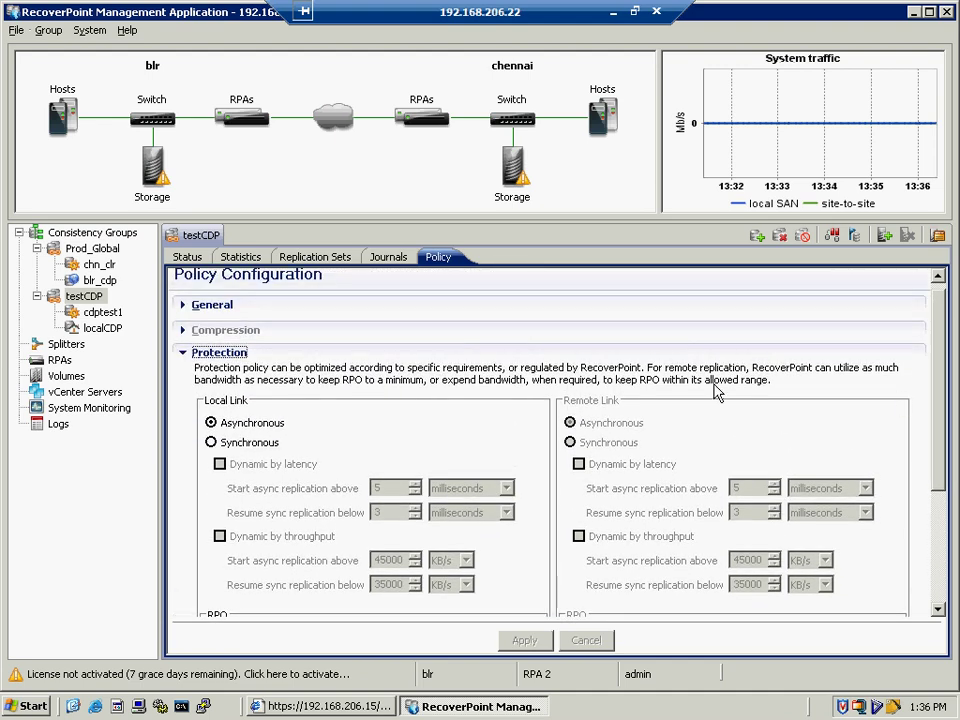
left_click(183, 364)
- Review Resource Allocation, Stretch Cluster / SRM and Advanced settings, then select the cdptest1 copy
left_click(183, 384)
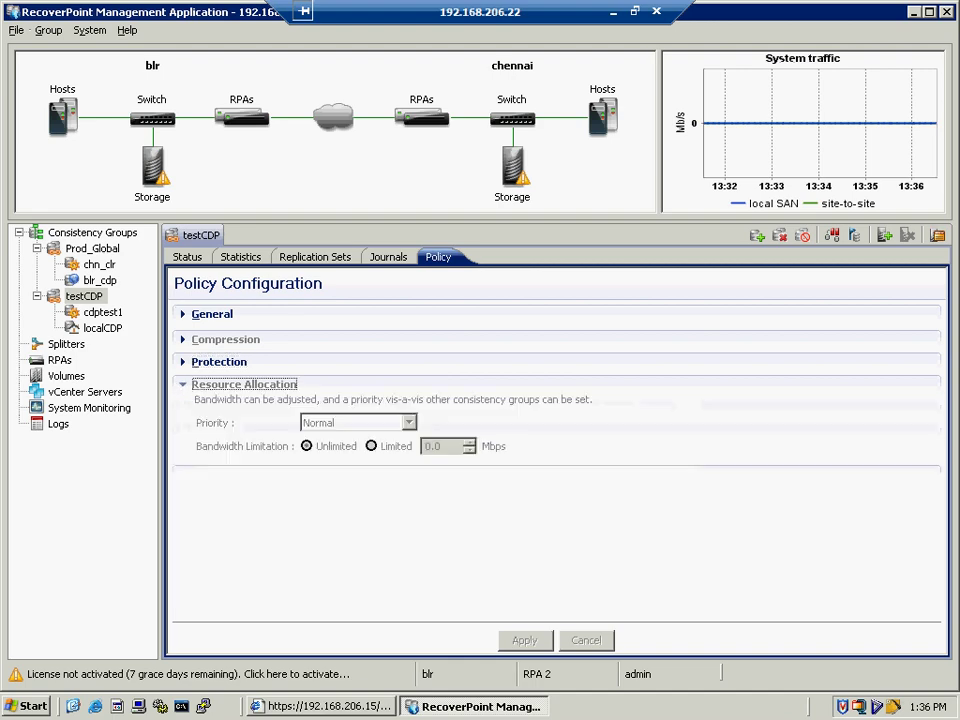
left_click(182, 386)
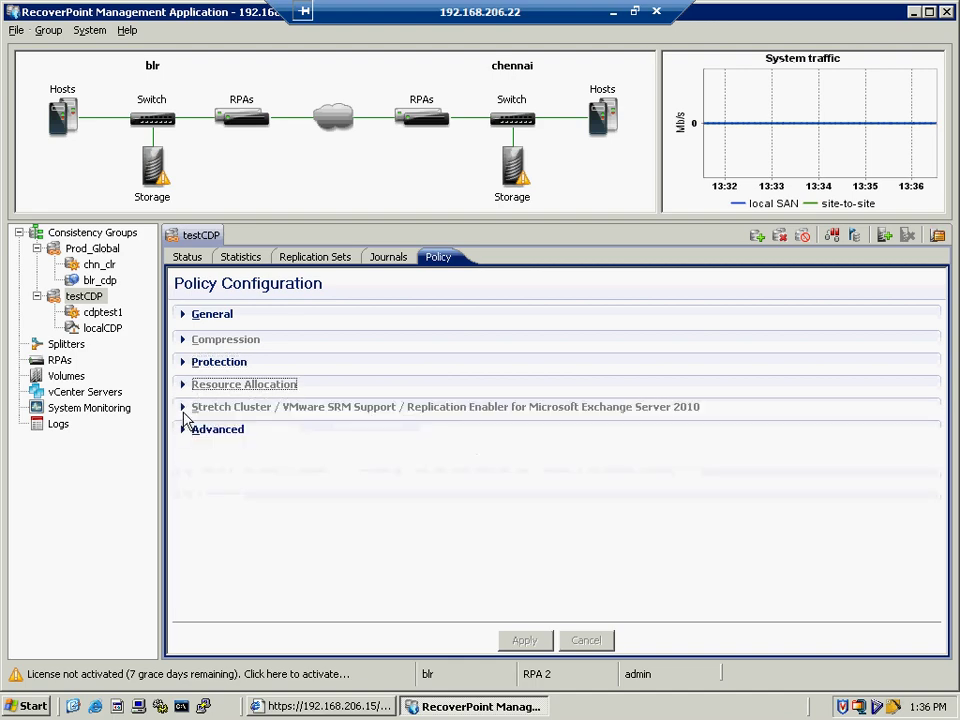
left_click(183, 407)
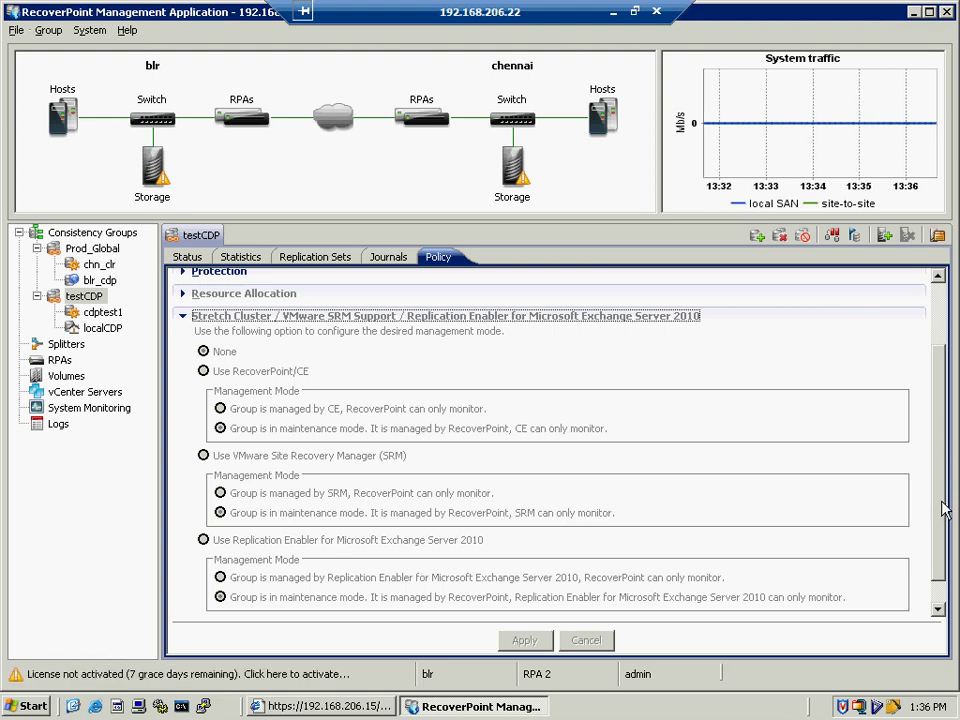
left_click_drag(945, 508, 945, 525)
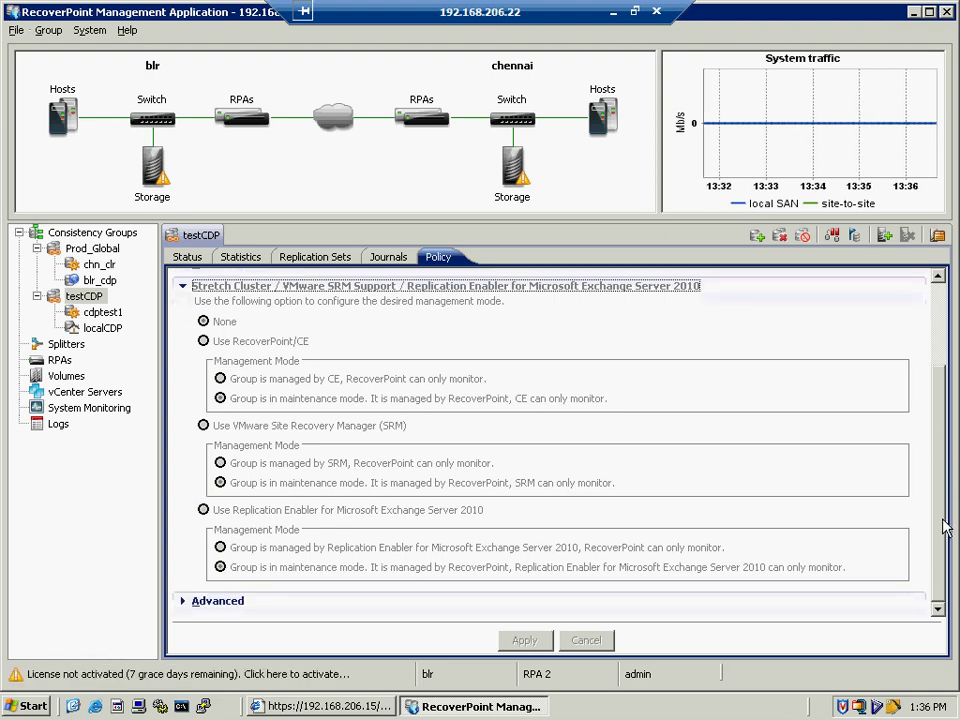
left_click(183, 286)
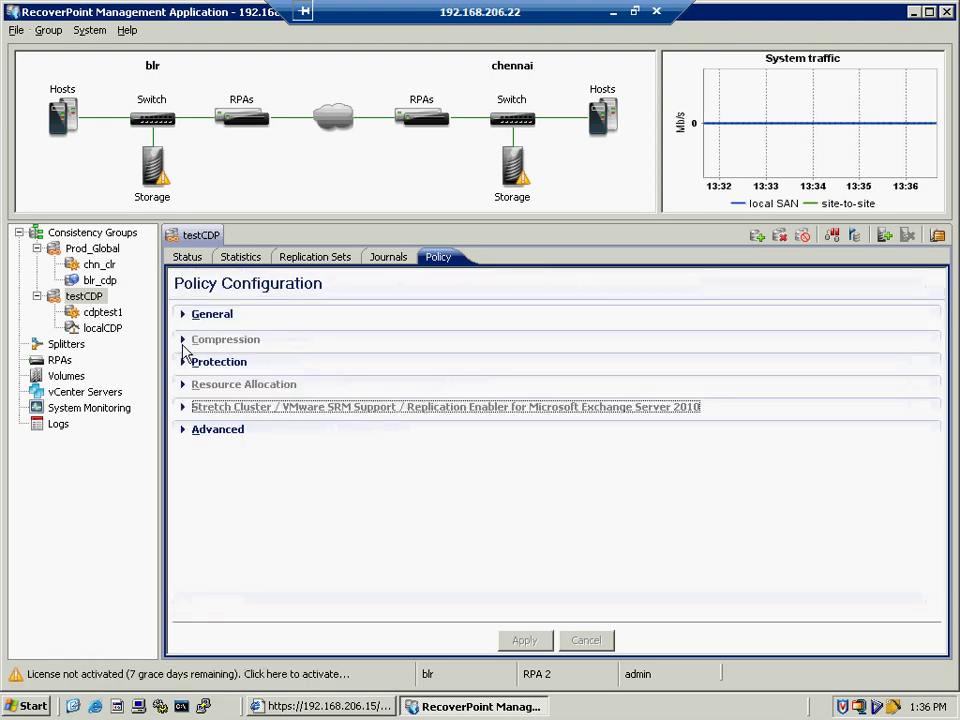
left_click(200, 429)
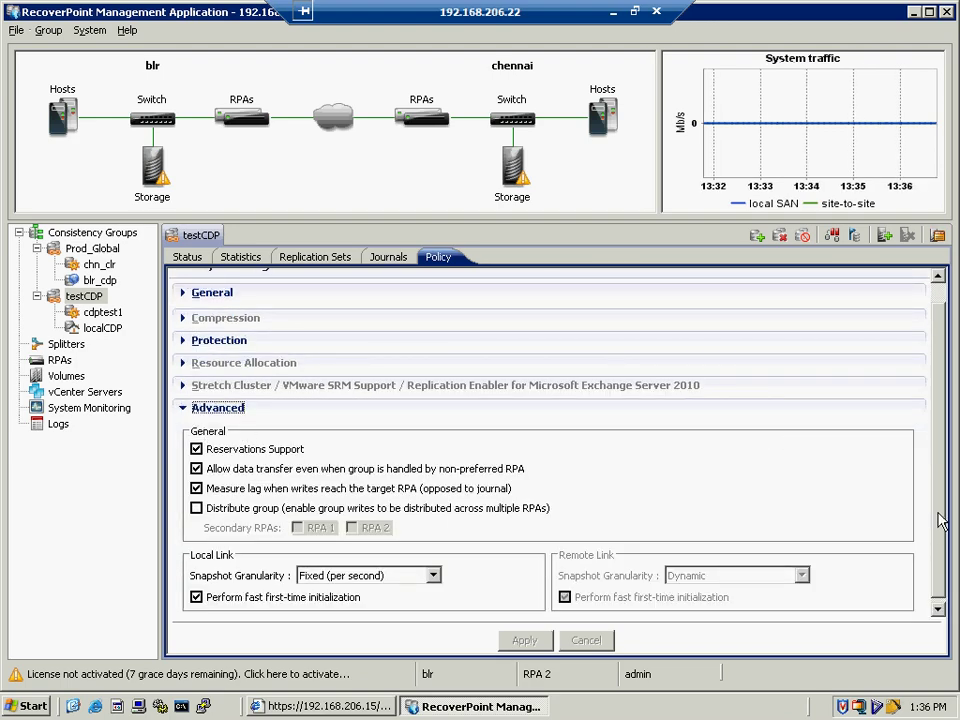
scroll(800, 506, "down", 1)
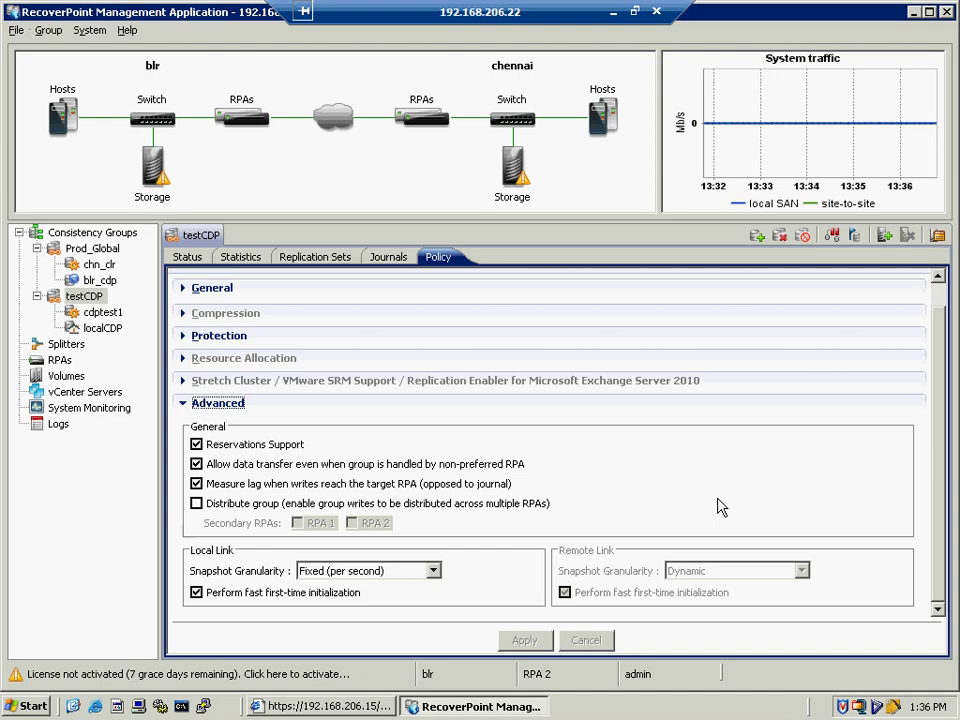
left_click(186, 405)
left_click(100, 312)
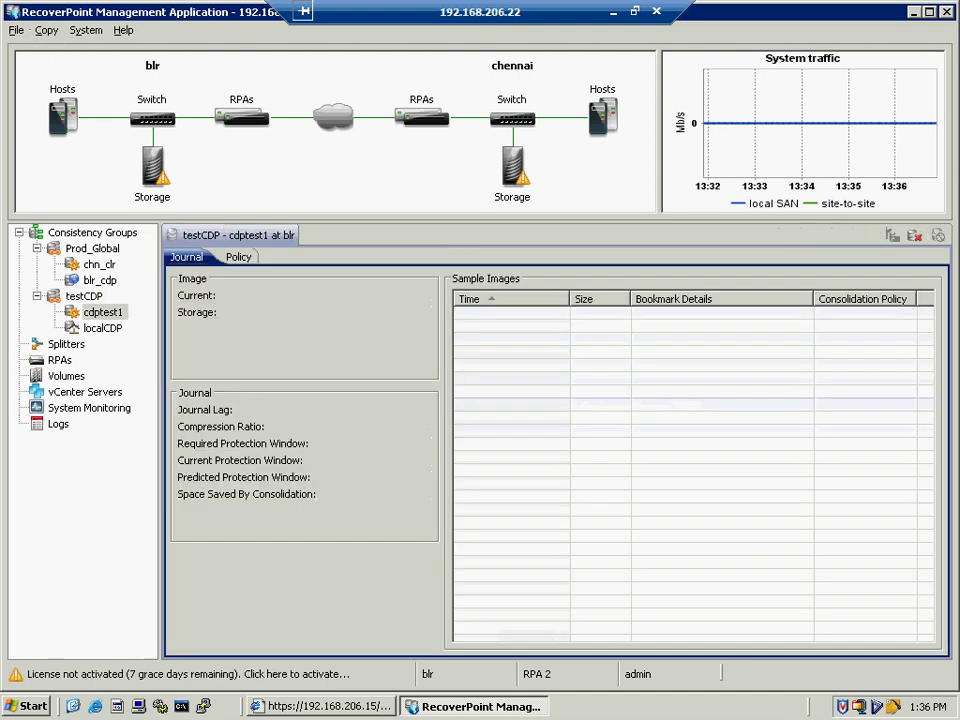
- Expand localCDP's Protection, Journal and Advanced policy sections, then return to testCDP's status view
left_click(100, 329)
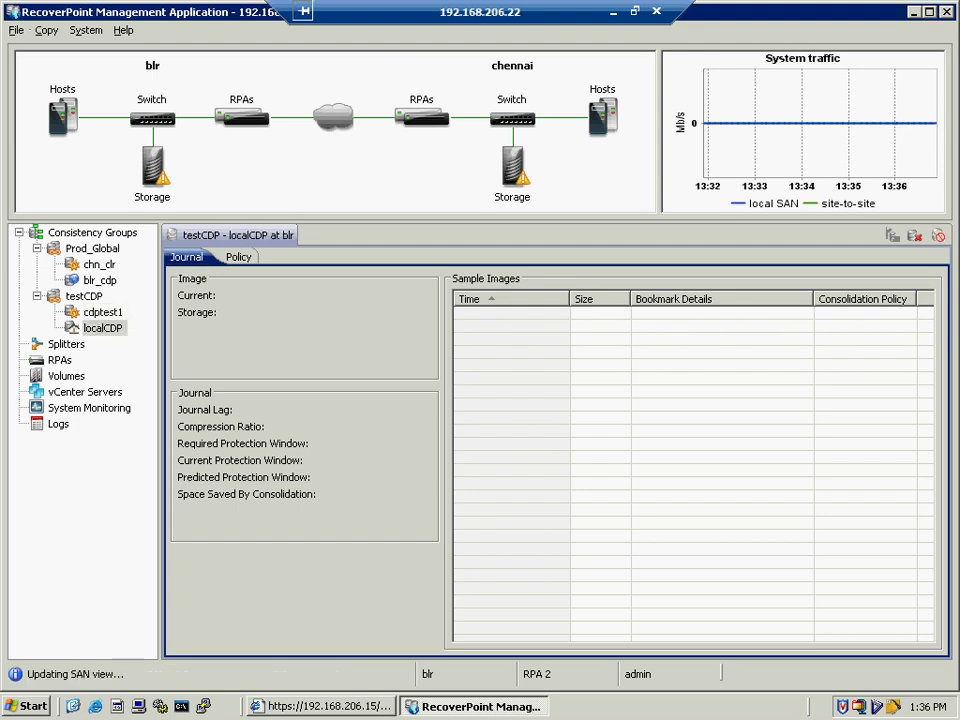
left_click(238, 258)
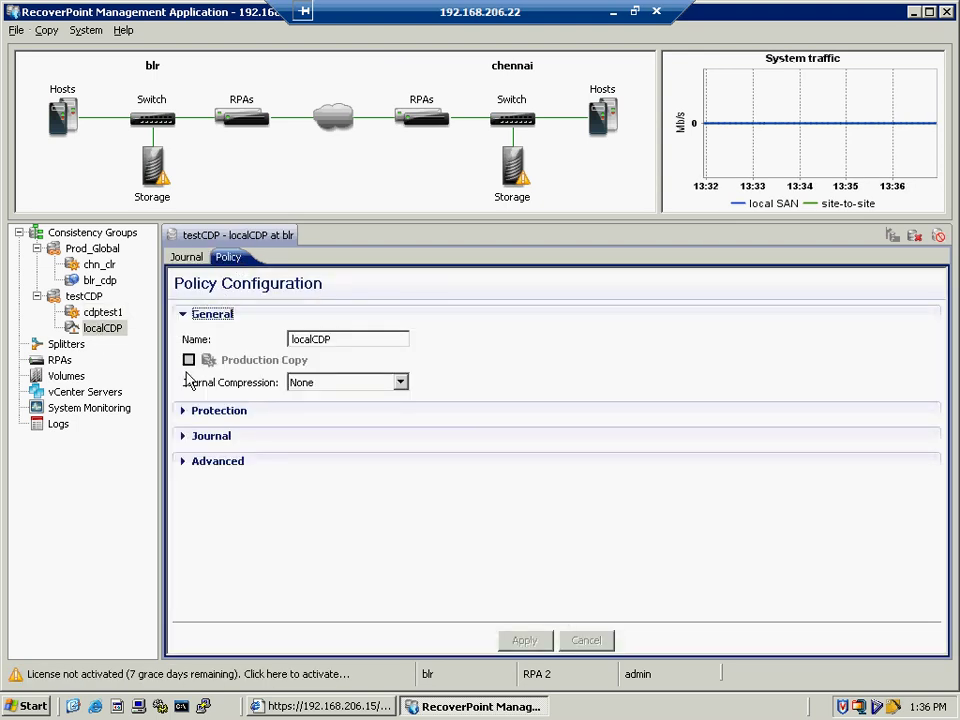
left_click(186, 411)
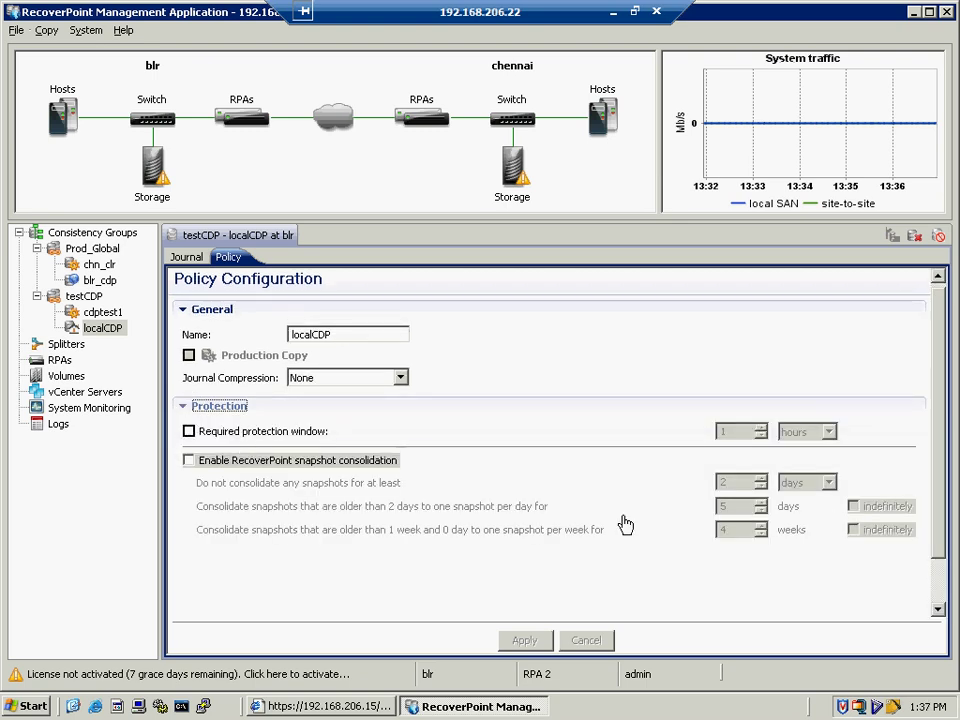
scroll(940, 538, "down", 2)
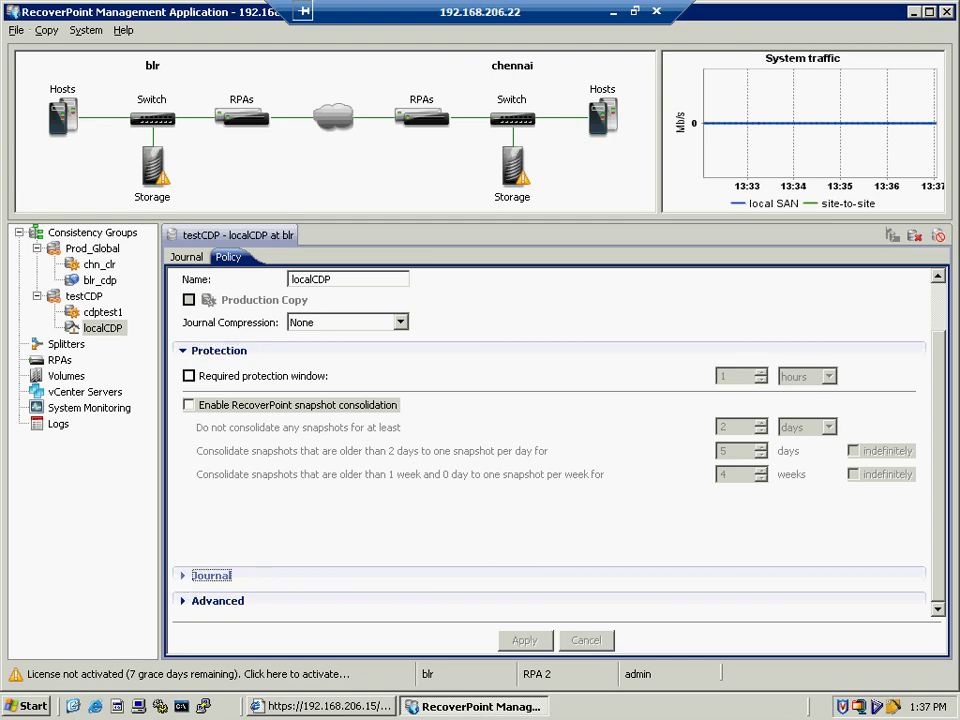
left_click(186, 580)
scroll(530, 525, "down", 1)
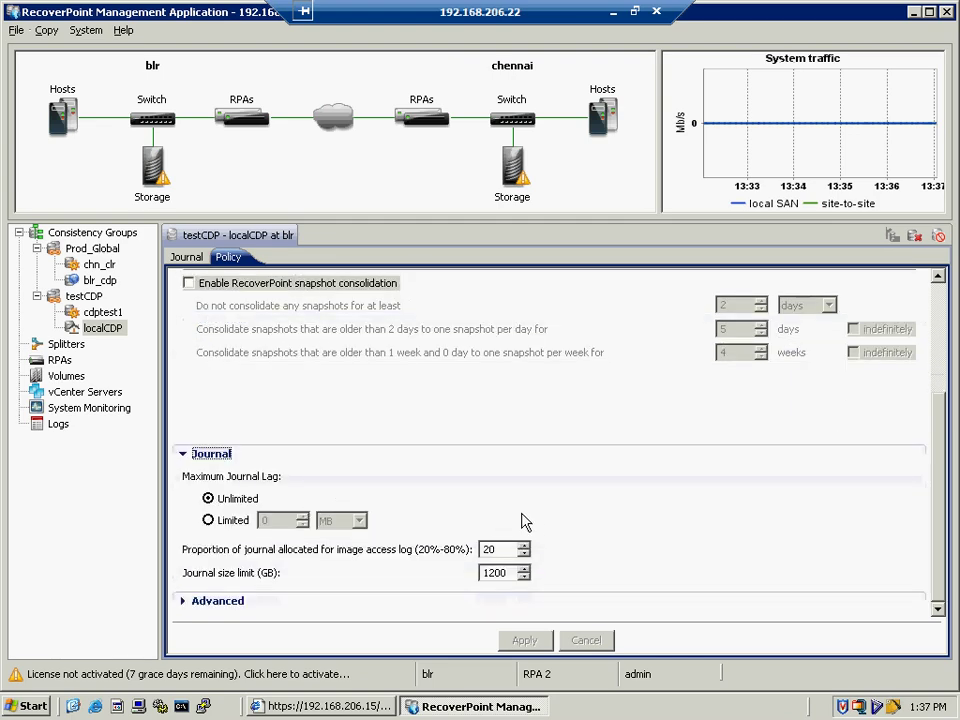
left_click(184, 601)
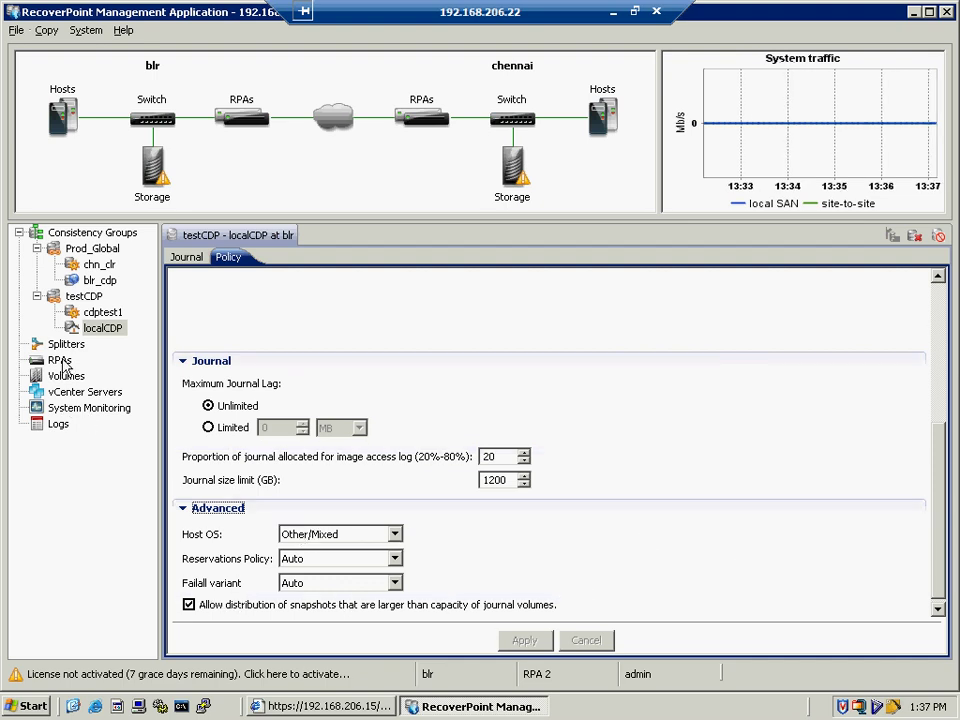
double_click(84, 296)
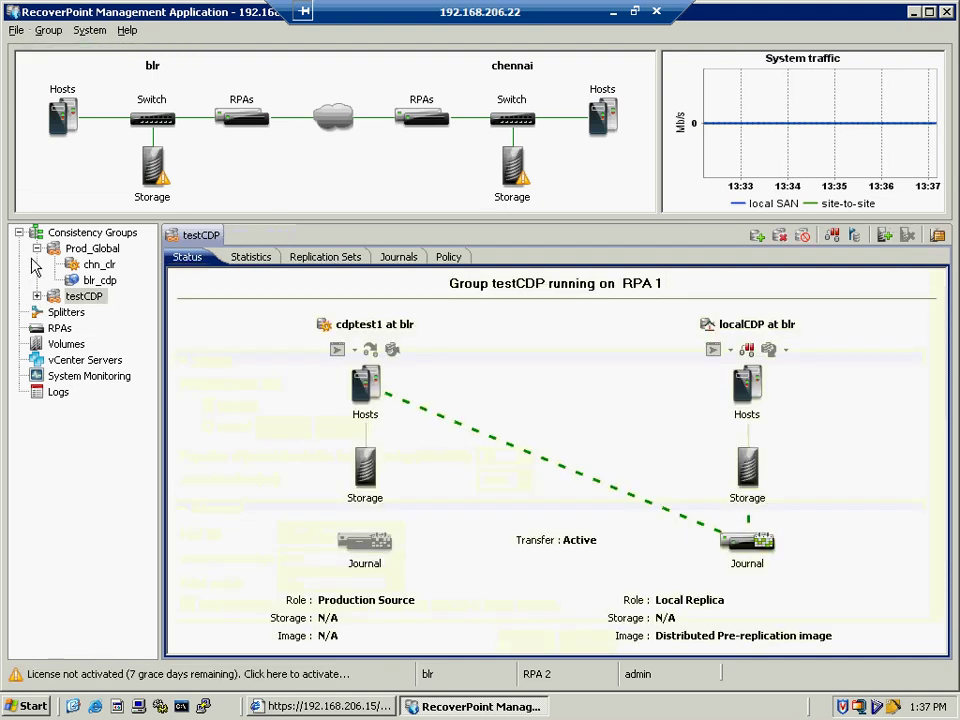
- Collapse Prod_Global and step through Splitters, RPAs, Volumes and vCenter Servers to System Monitoring
left_click(37, 248)
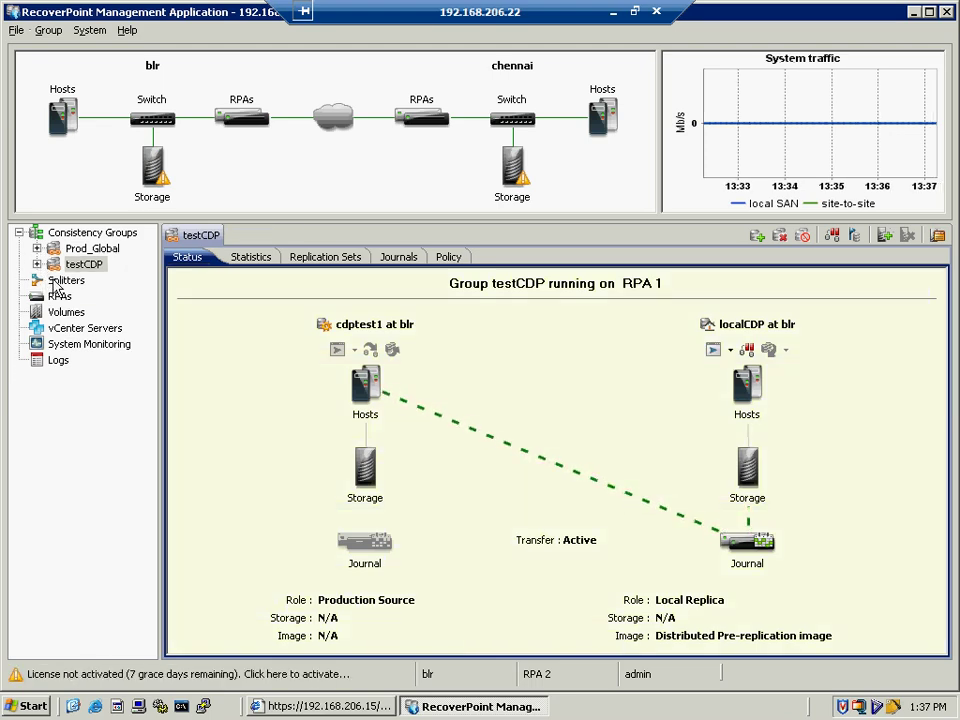
left_click(45, 281)
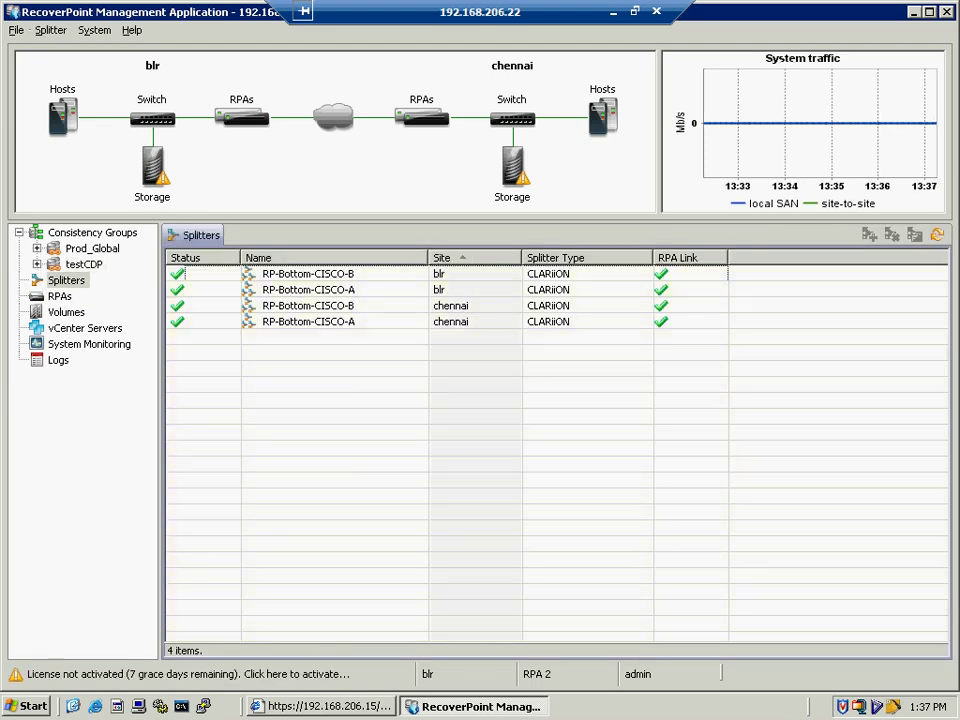
left_click(56, 297)
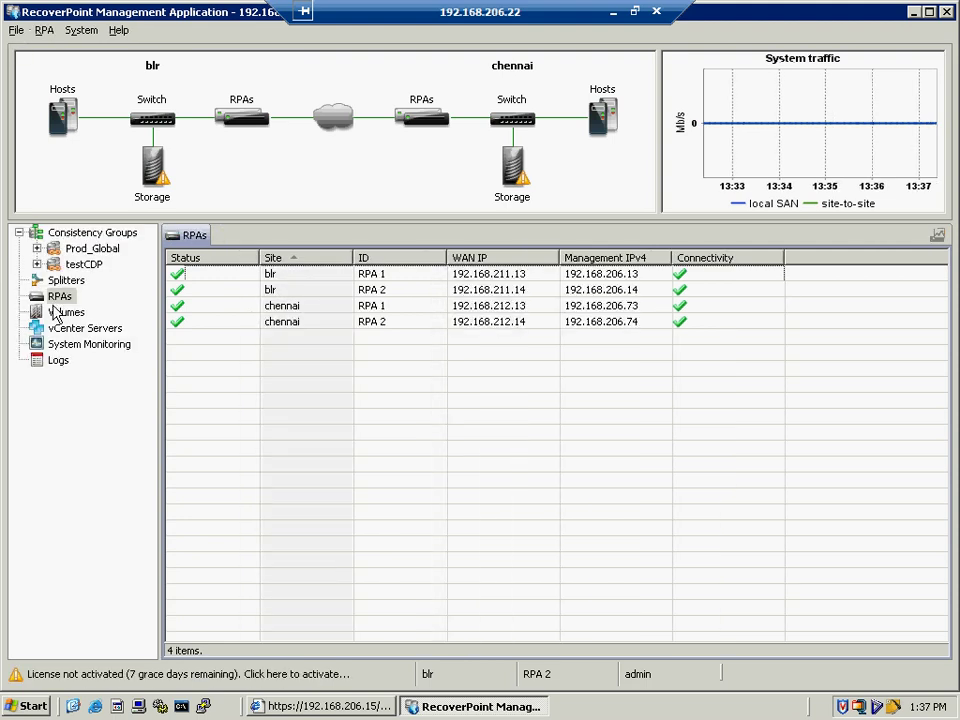
left_click(58, 312)
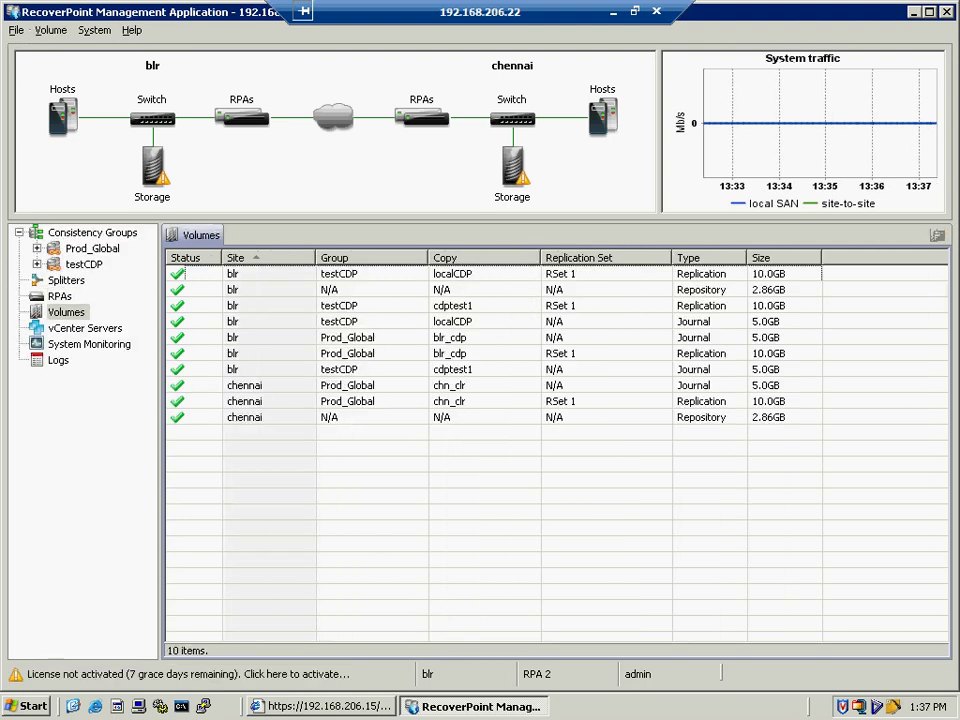
left_click(55, 330)
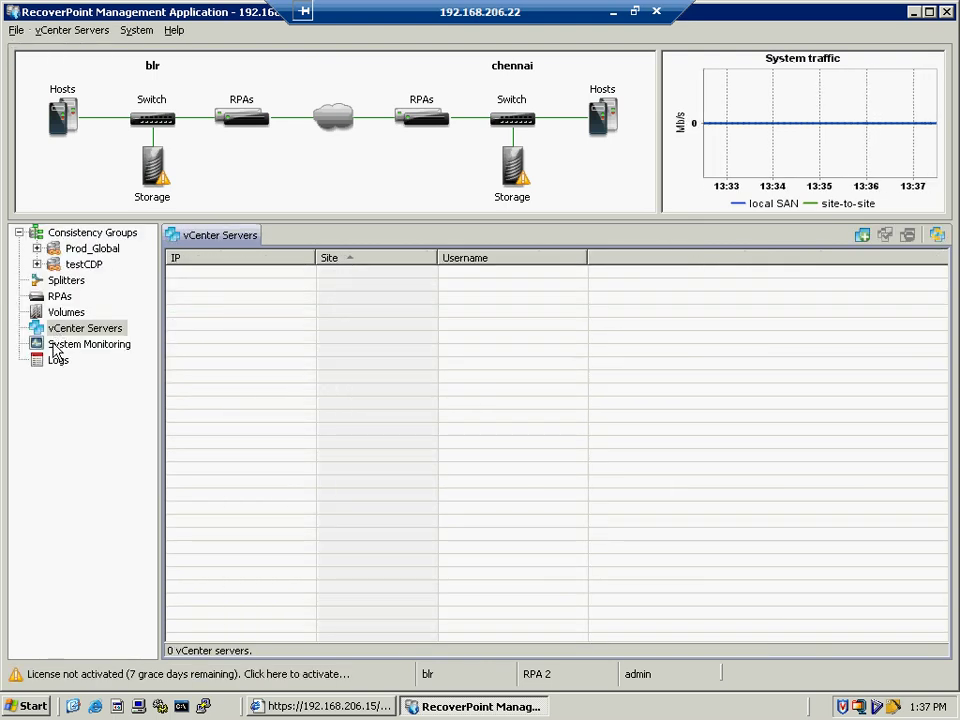
left_click(40, 346)
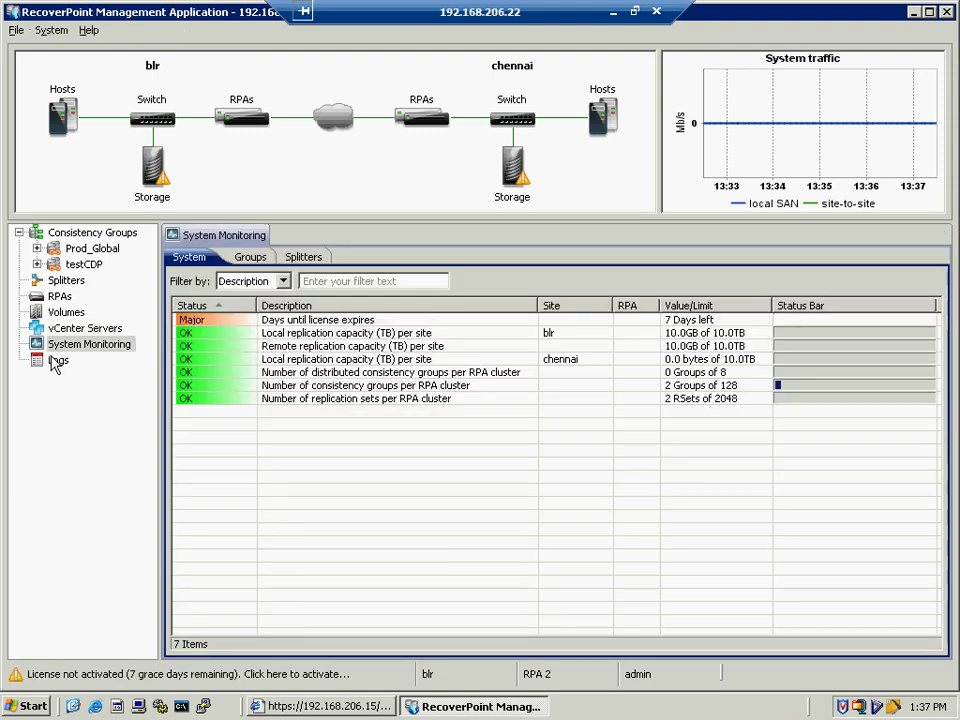
- Check the Groups monitoring limits and look over the Filter by choices without changing them
left_click(250, 262)
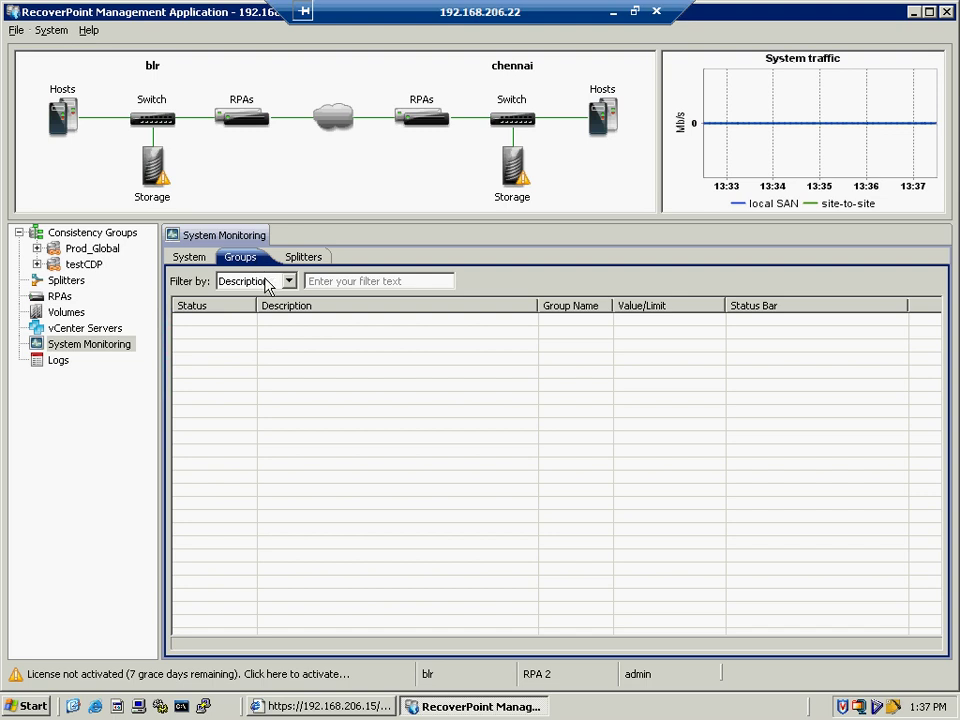
left_click(288, 281)
left_click(288, 281)
- View the splitter limits, return to the system limits, then open the event logs
left_click(298, 258)
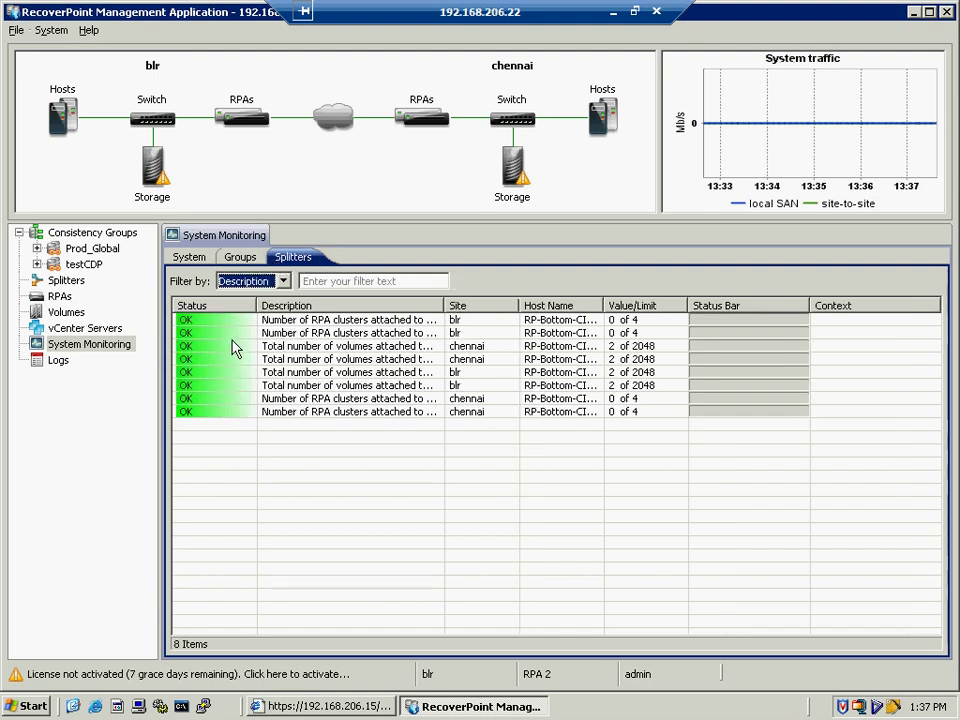
left_click(189, 257)
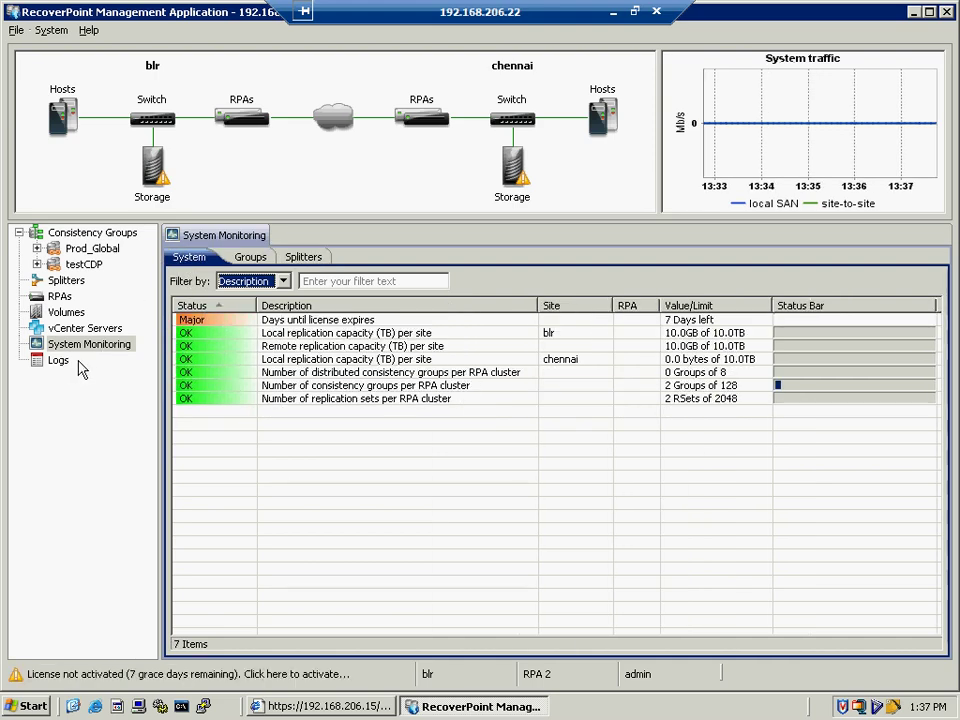
left_click(60, 362)
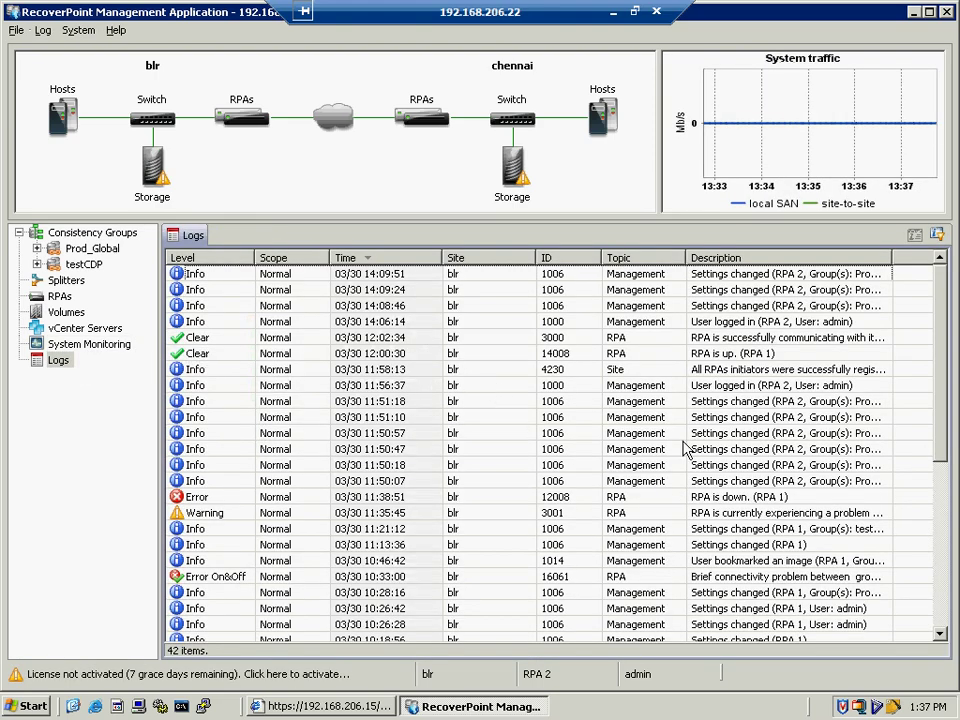
- Scroll the event log to the bottom and back, then show the consistency groups overview
left_click_drag(940, 466, 943, 636)
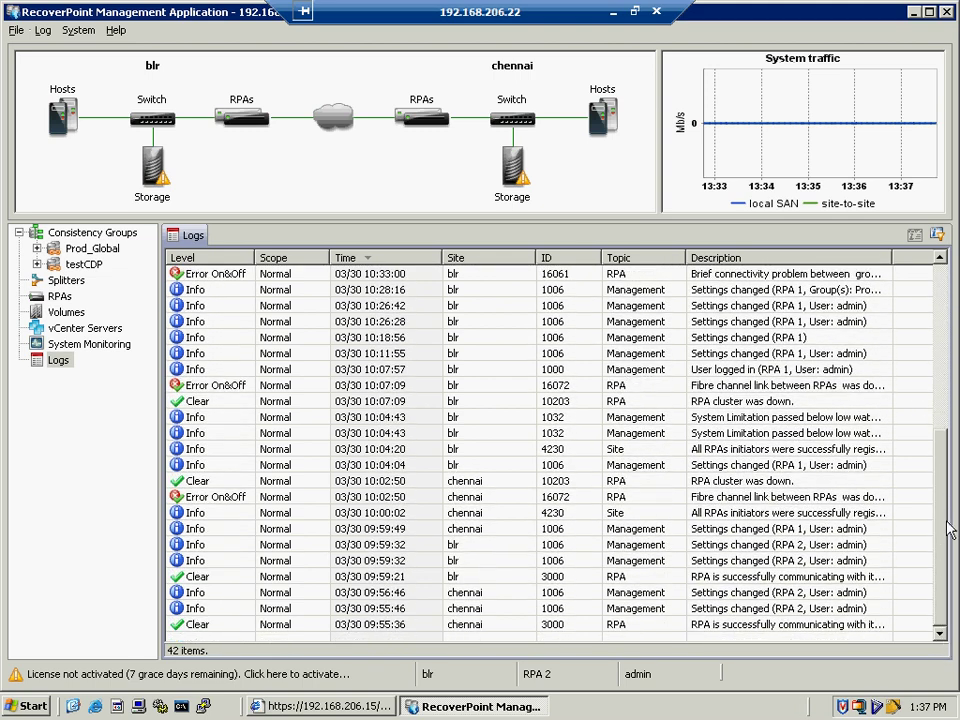
left_click(936, 336)
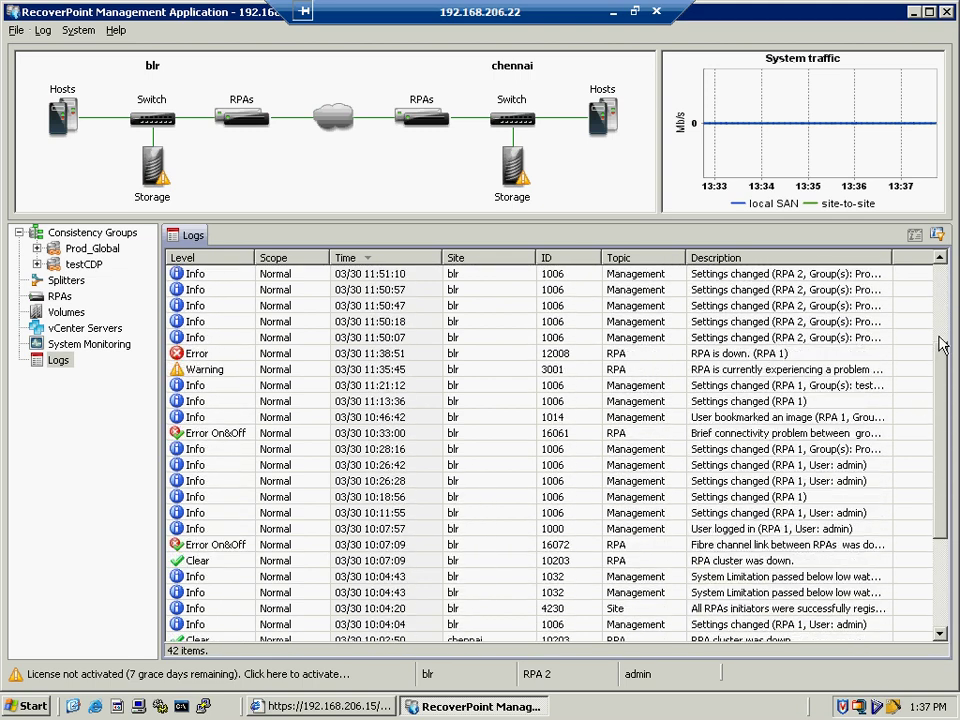
left_click(50, 232)
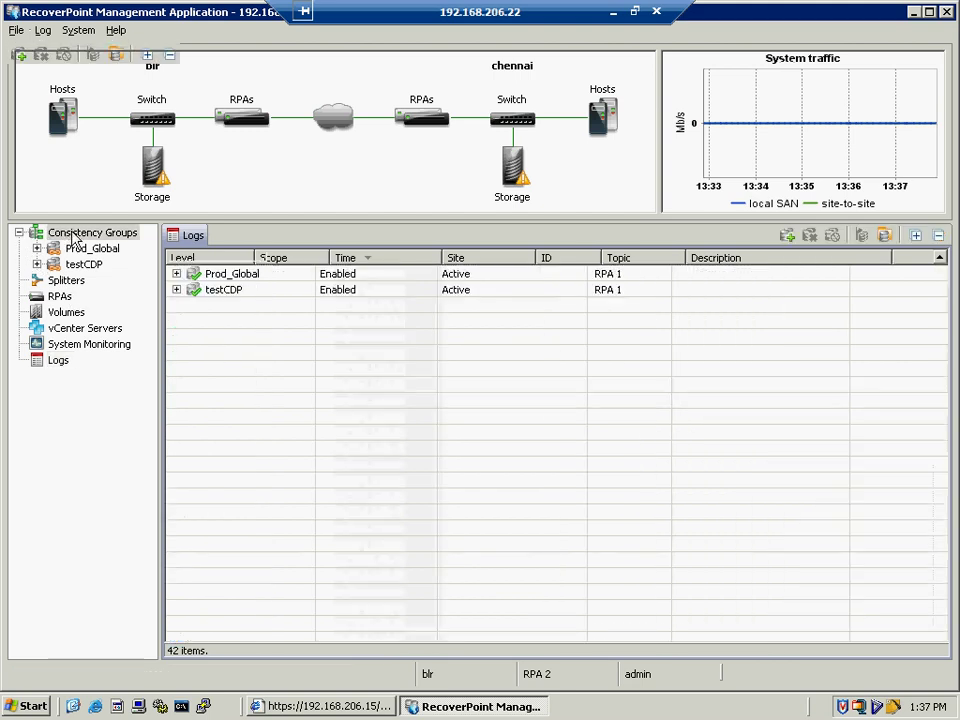
- Expand Prod_Global and testCDP to reveal chn_clr, cdptest1, blr_cdp and localCDP copies
left_click(177, 274)
left_click(176, 321)
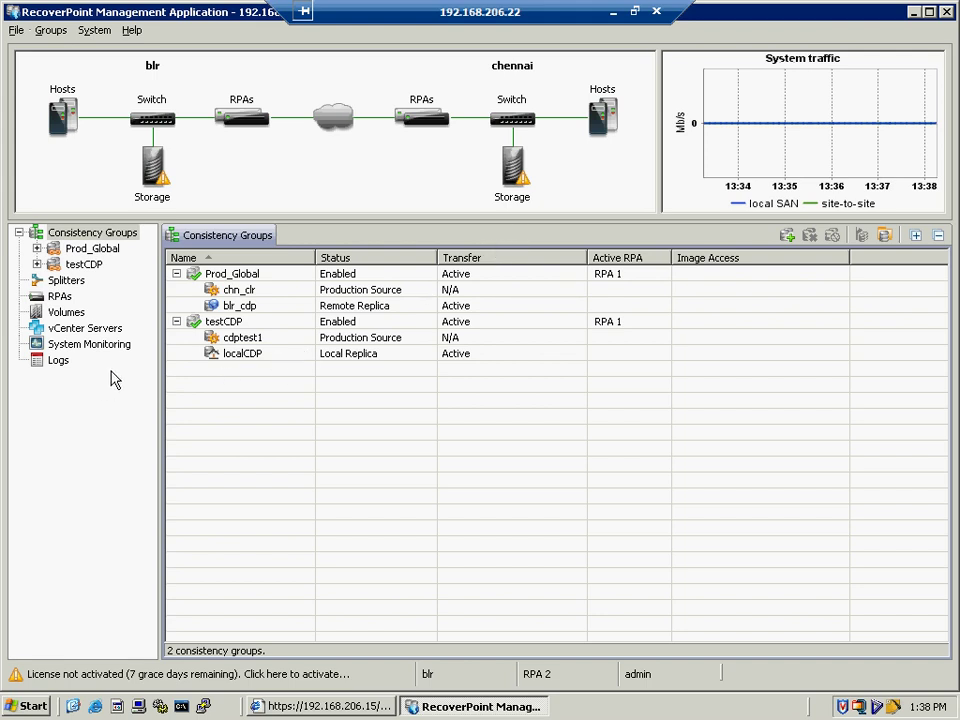
- Browse the File, Groups and System menus, then open System Settings
left_click(17, 31)
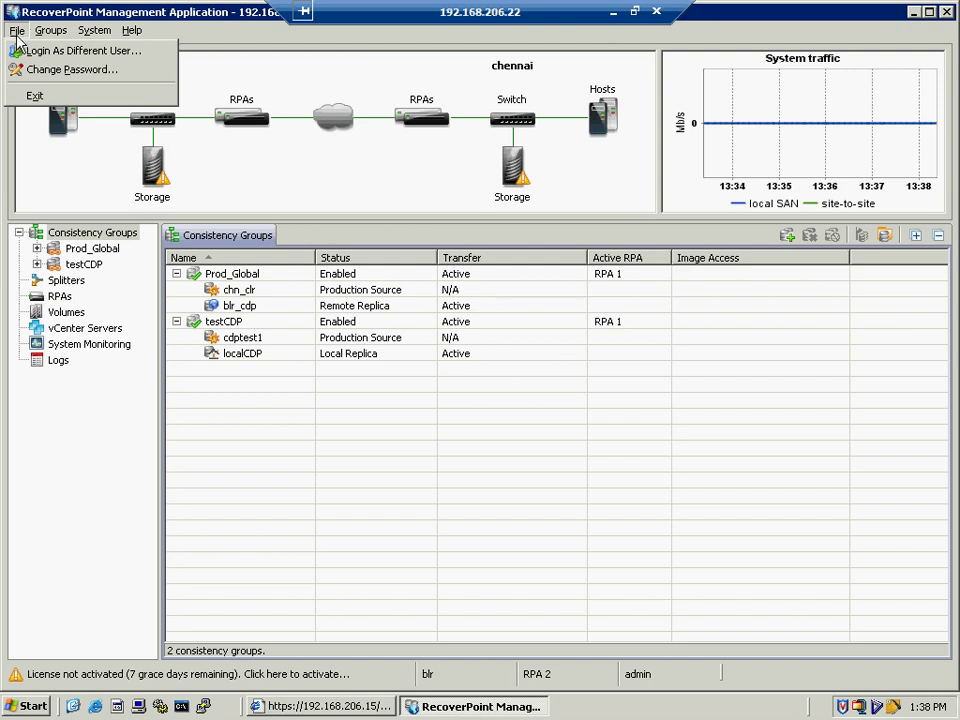
left_click(42, 31)
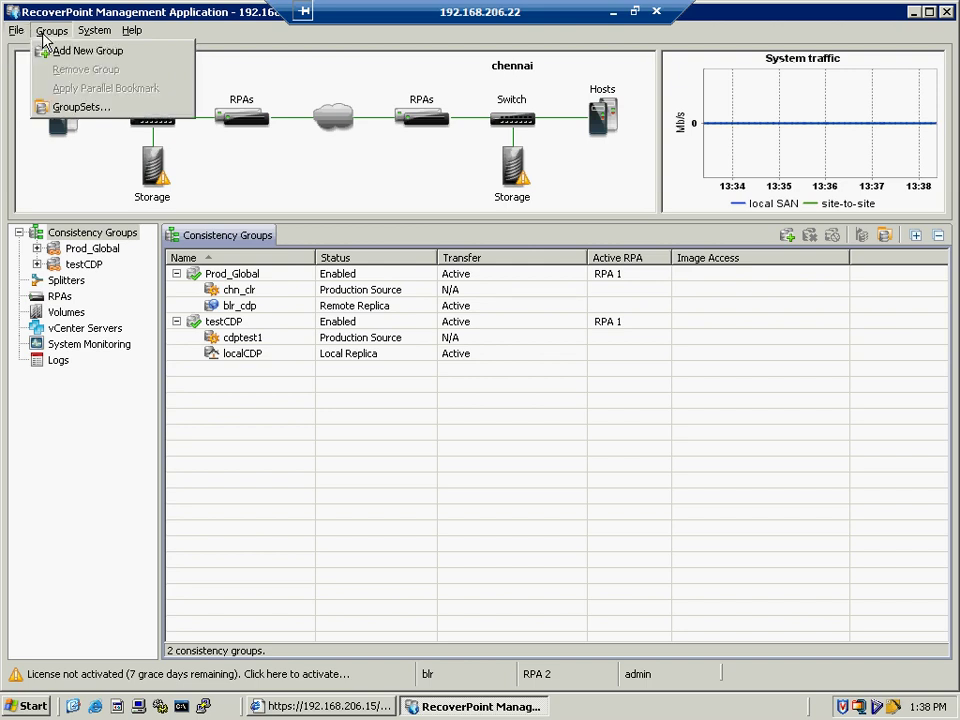
left_click(43, 31)
left_click(44, 33)
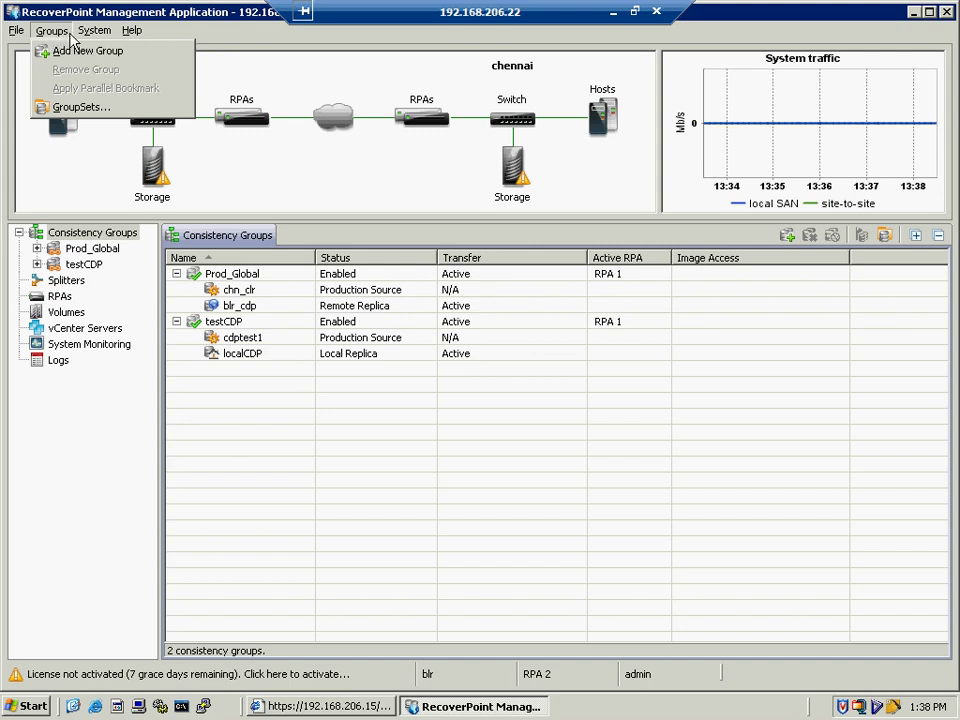
mouse_move(86, 40)
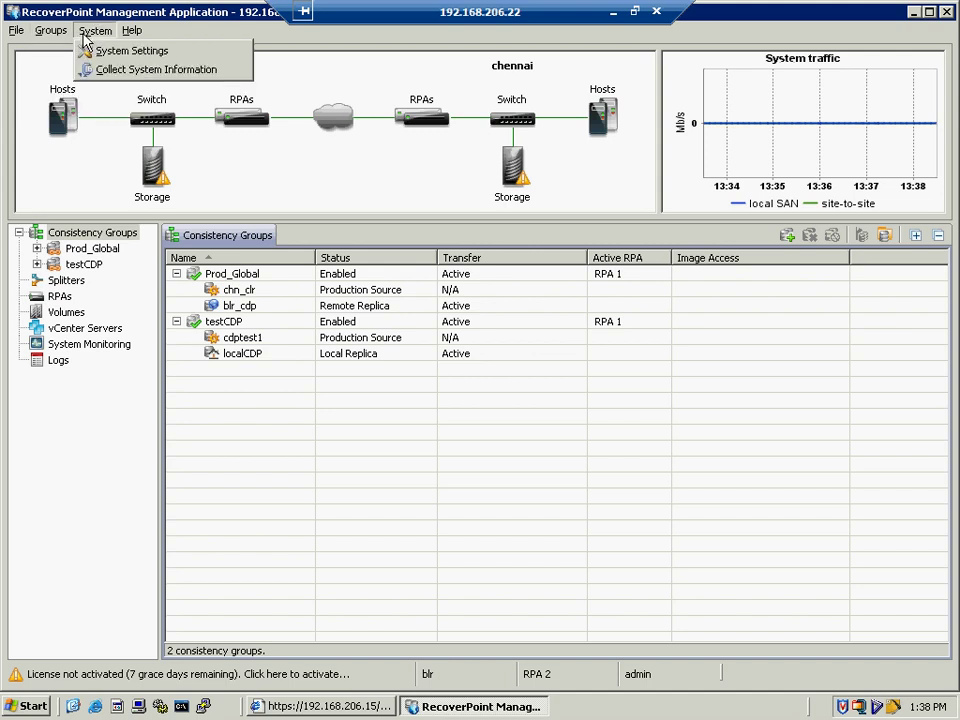
left_click(90, 50)
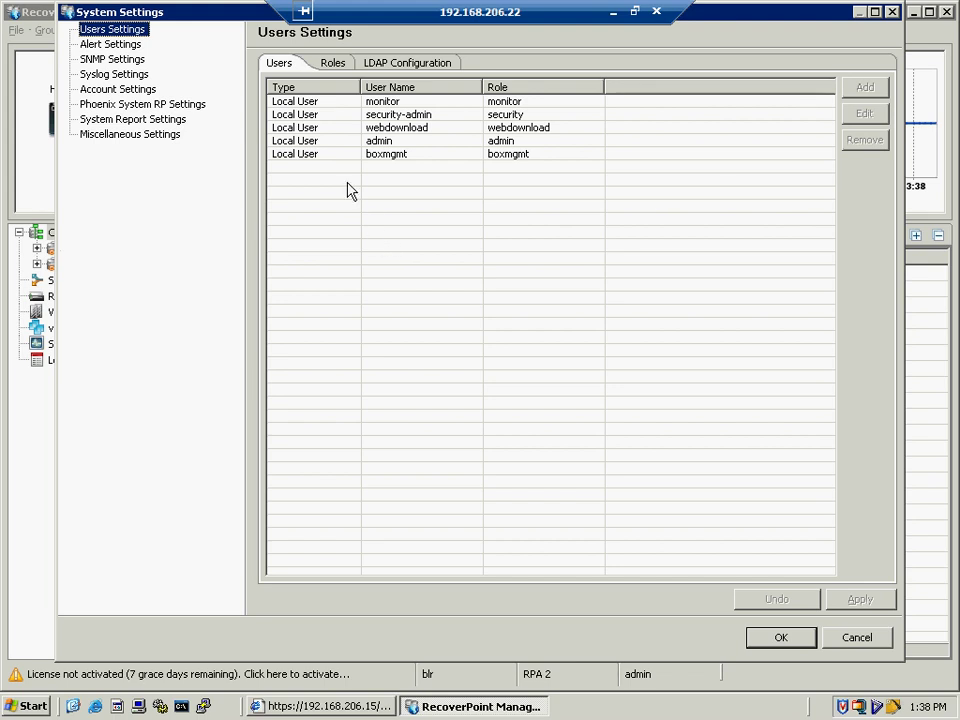
- Review the user roles and LDAP pages, then start and cancel a new alert rule
left_click(331, 66)
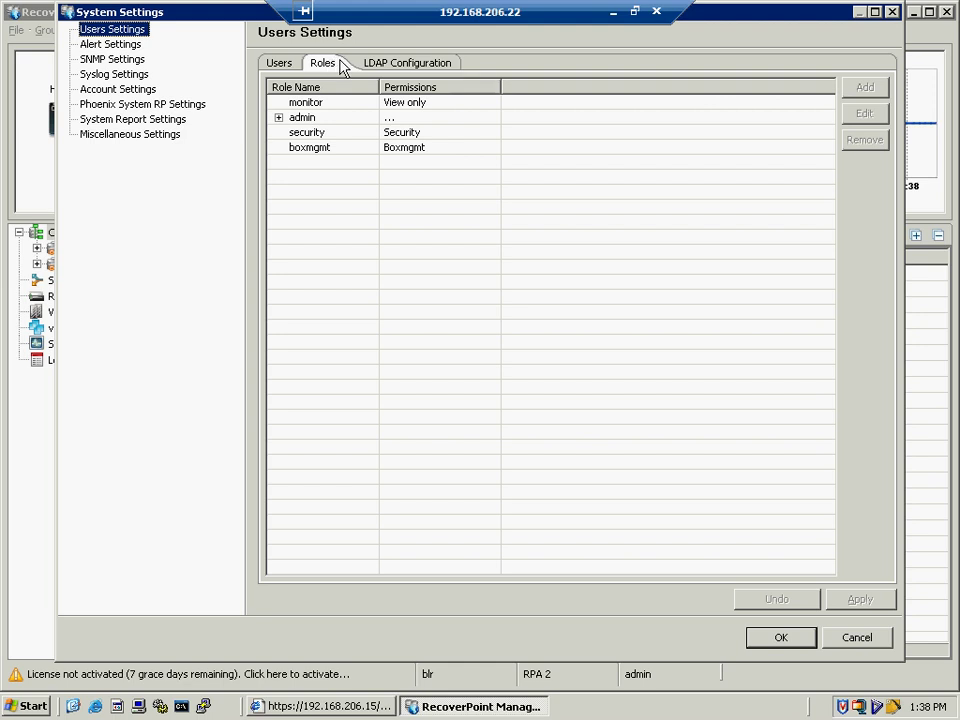
left_click(388, 65)
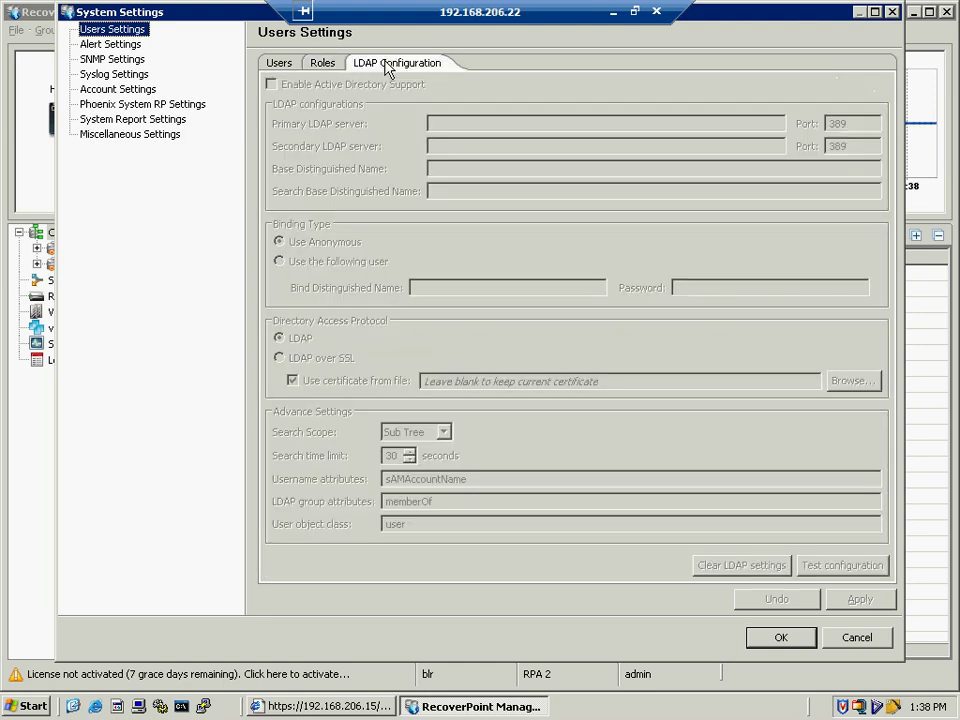
left_click(108, 47)
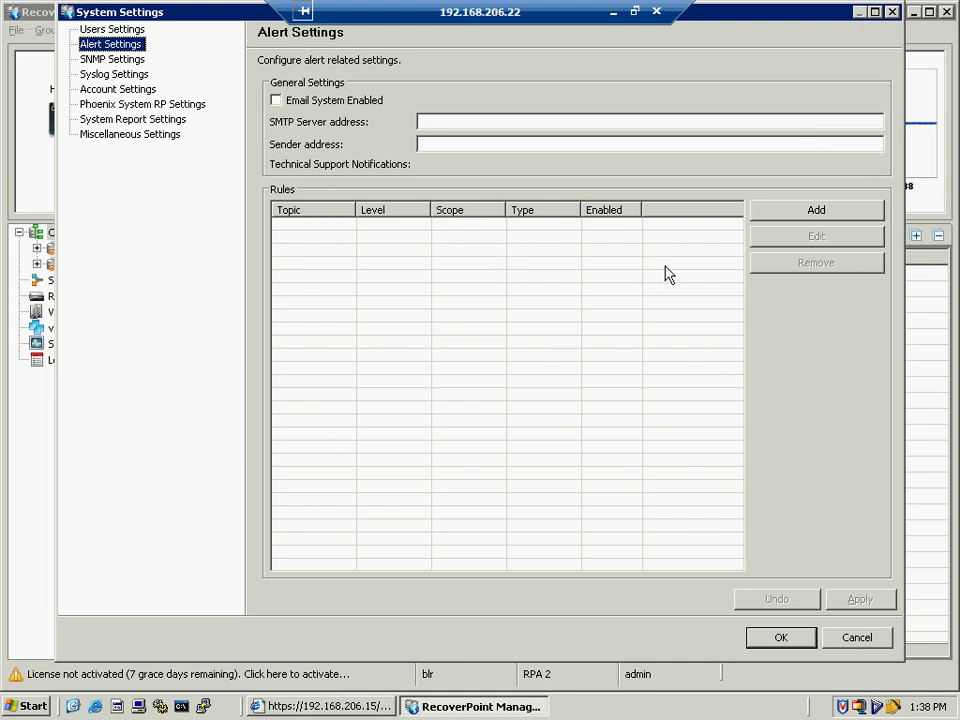
left_click(777, 220)
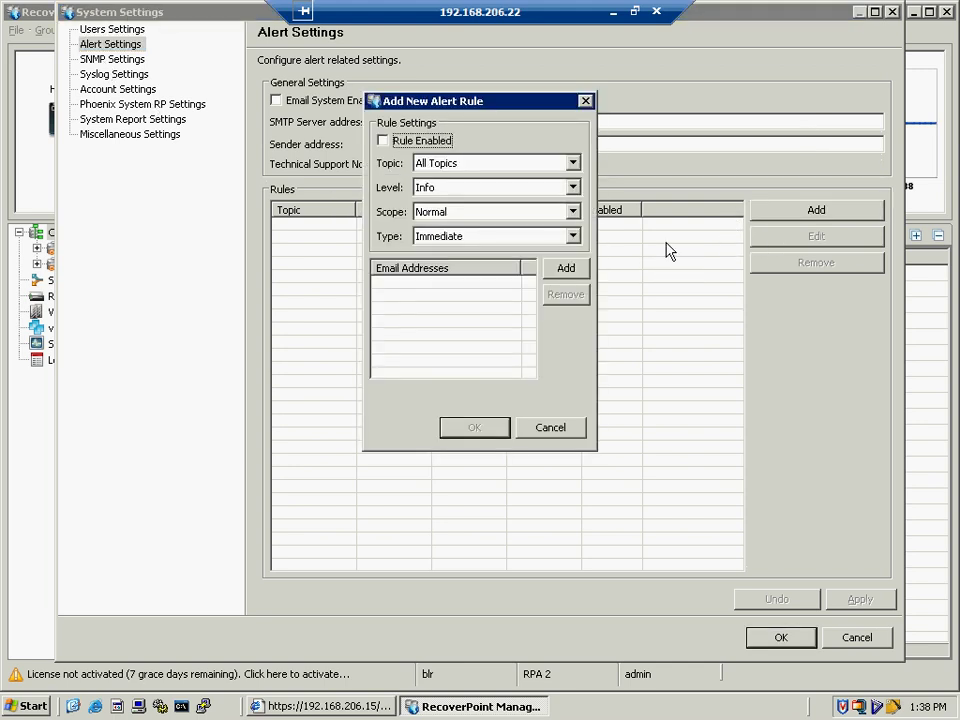
left_click(551, 432)
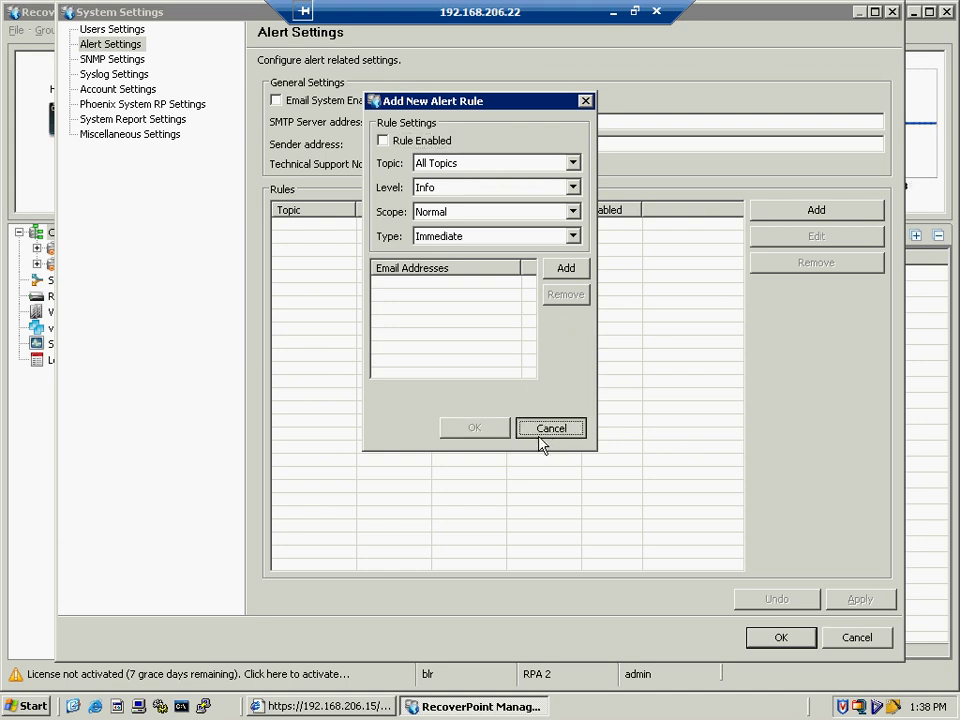
- Step through SNMP, syslog, account/license, Phoenix System RP, report and miscellaneous settings, then close
left_click(84, 59)
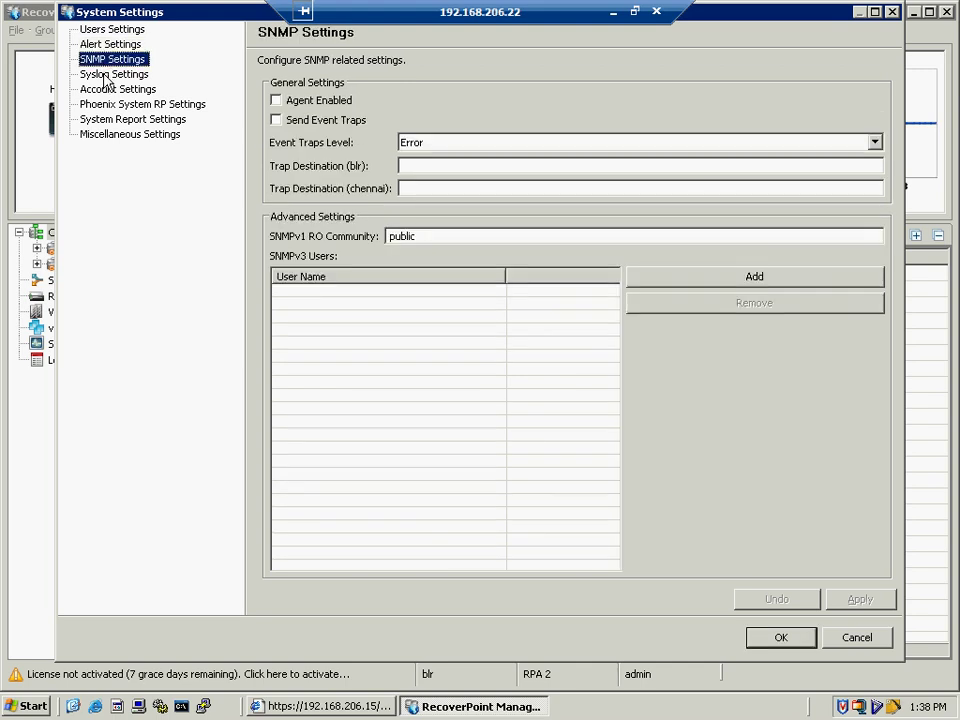
left_click(105, 76)
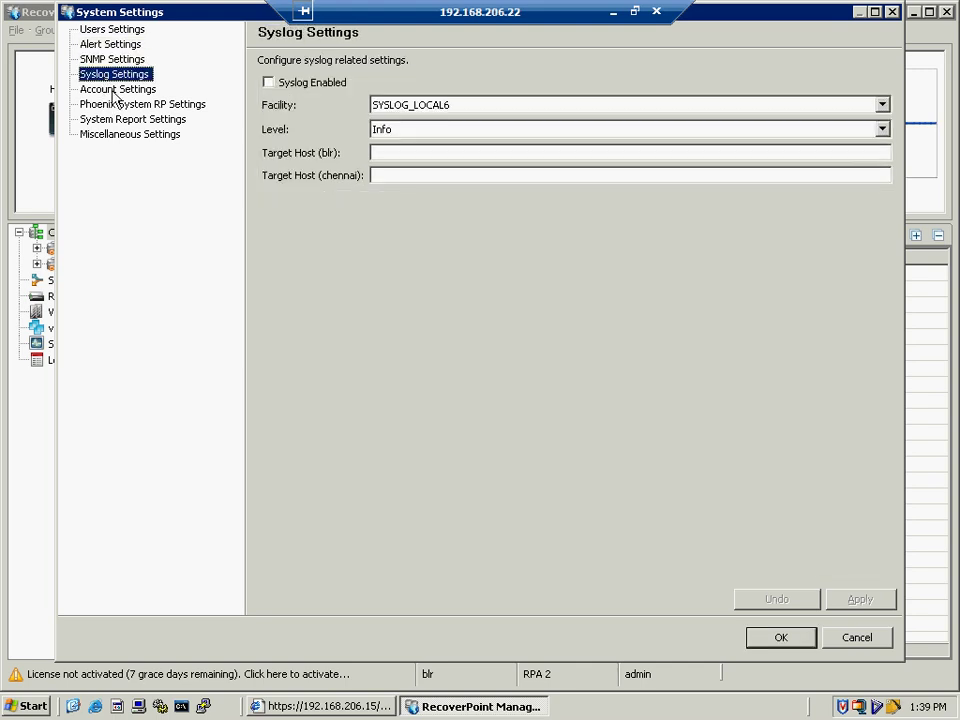
left_click(110, 89)
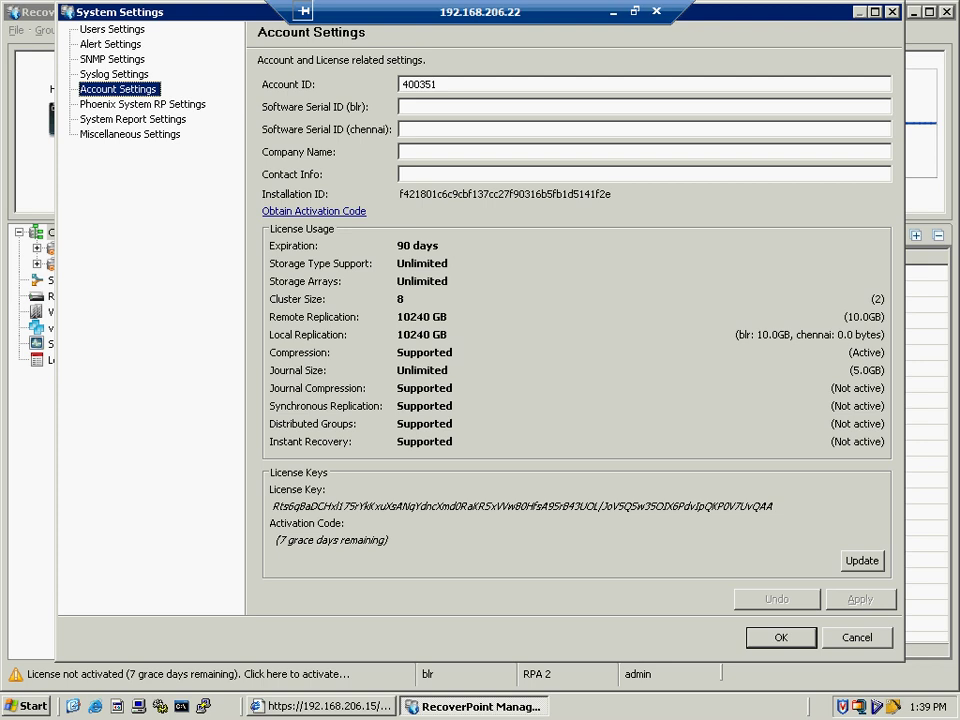
left_click(88, 104)
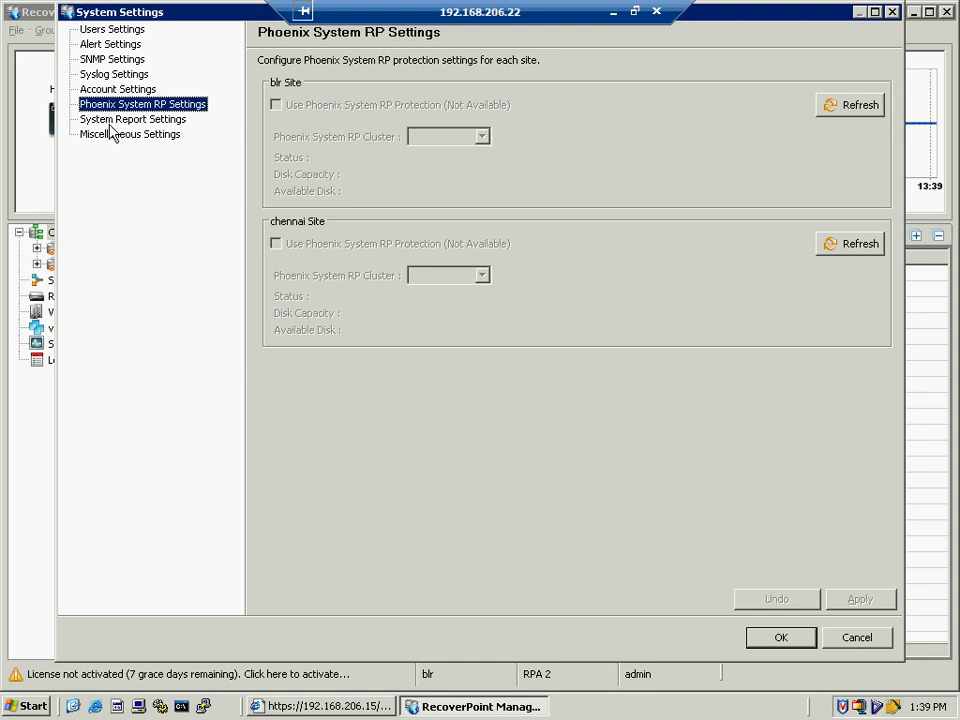
left_click(110, 123)
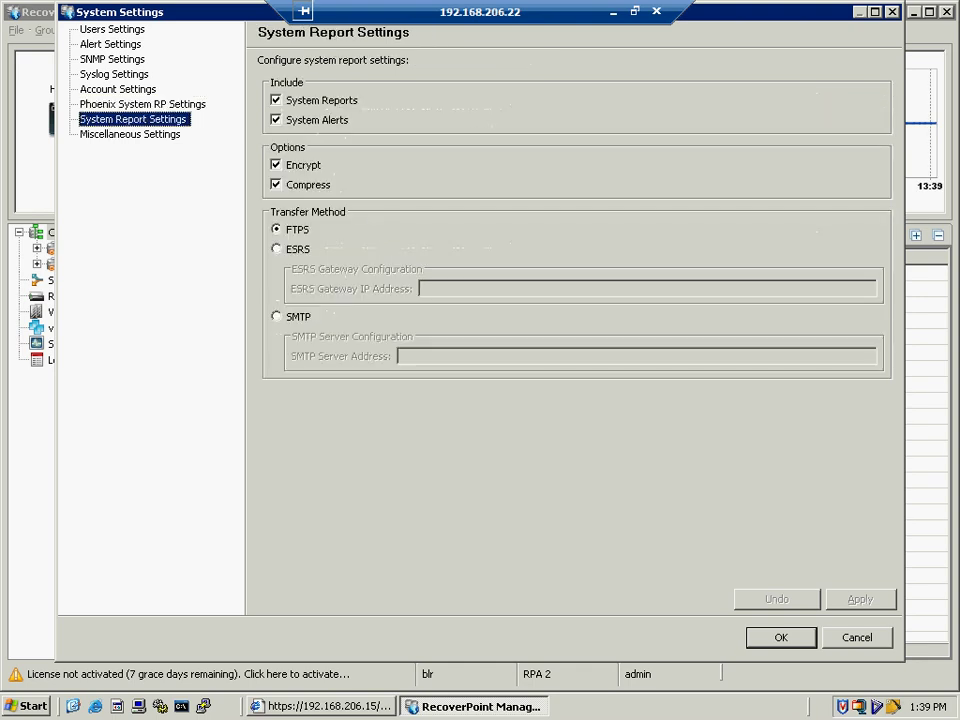
left_click(110, 136)
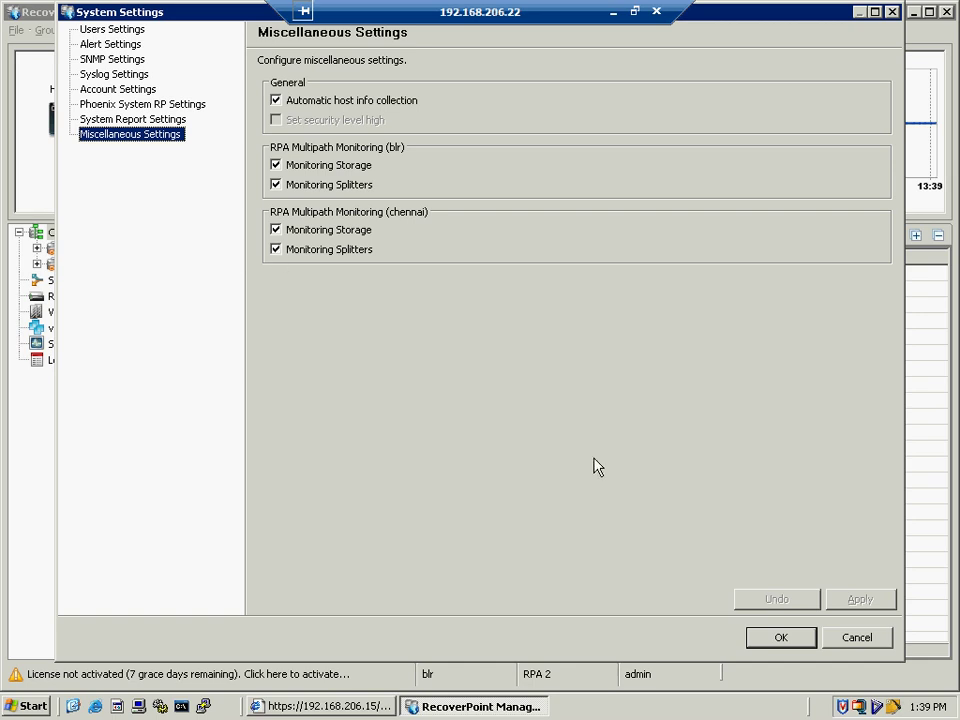
left_click(781, 637)
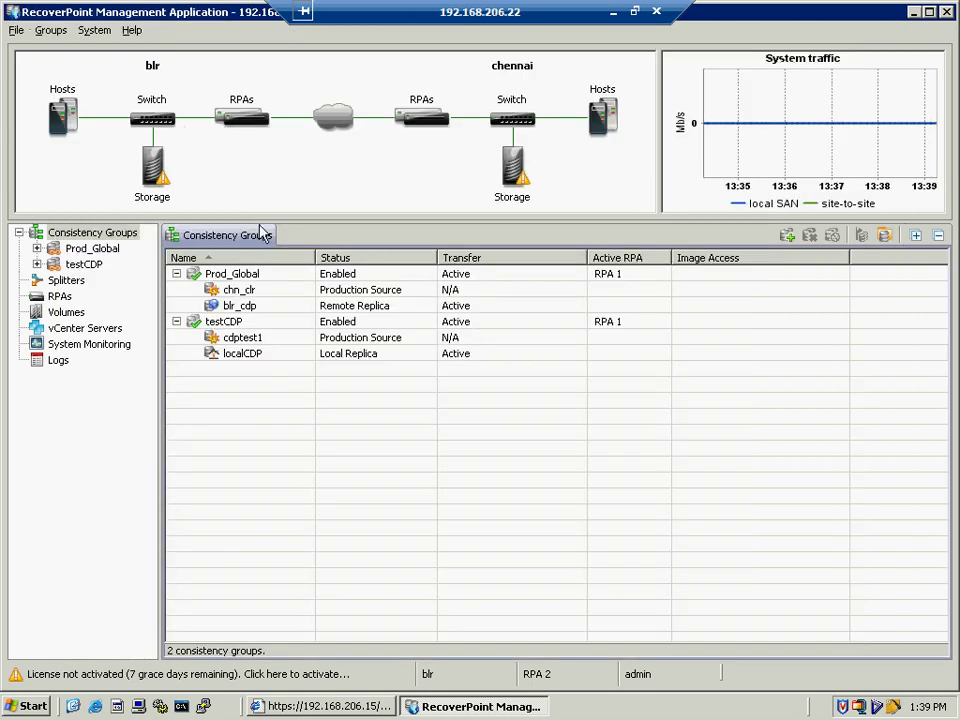
- Start Collect System Information from the System menu, leaving FTP copying turned off
left_click(92, 31)
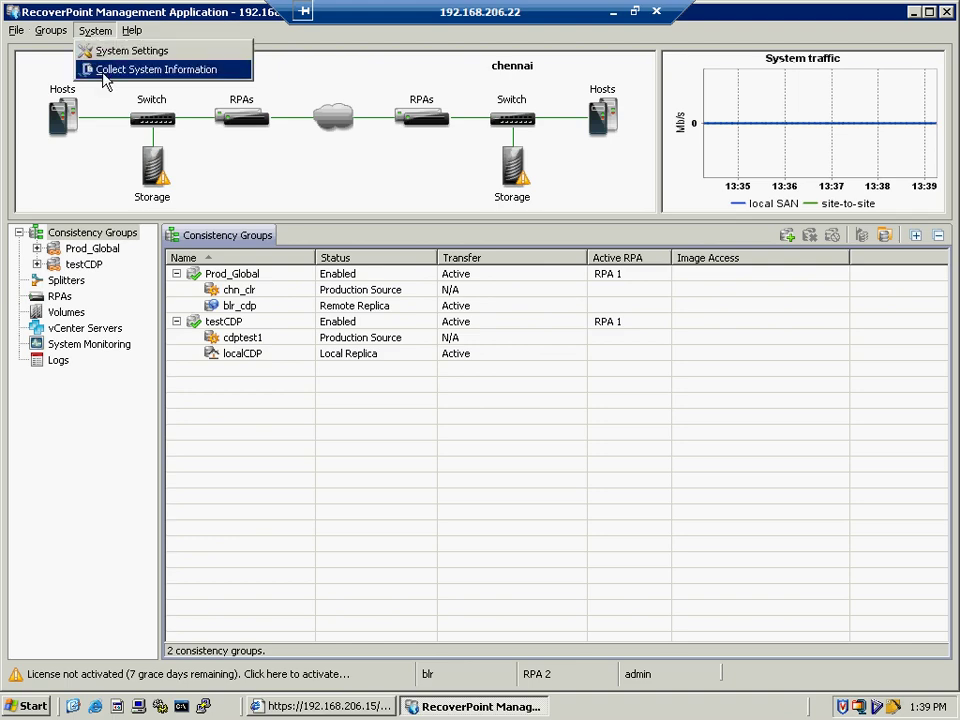
left_click(100, 67)
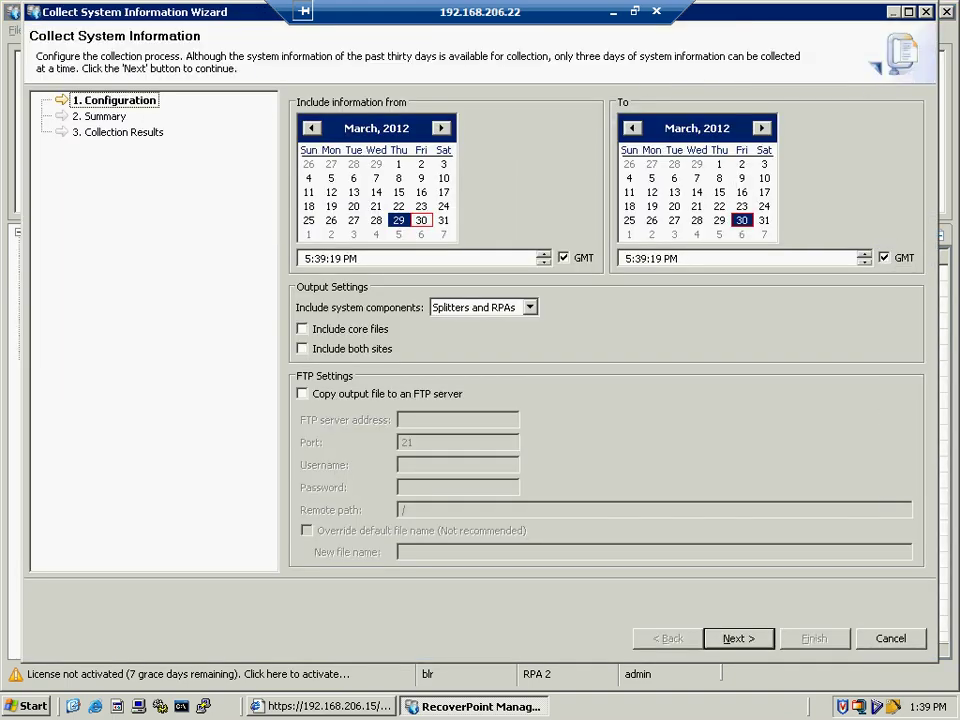
left_click(302, 393)
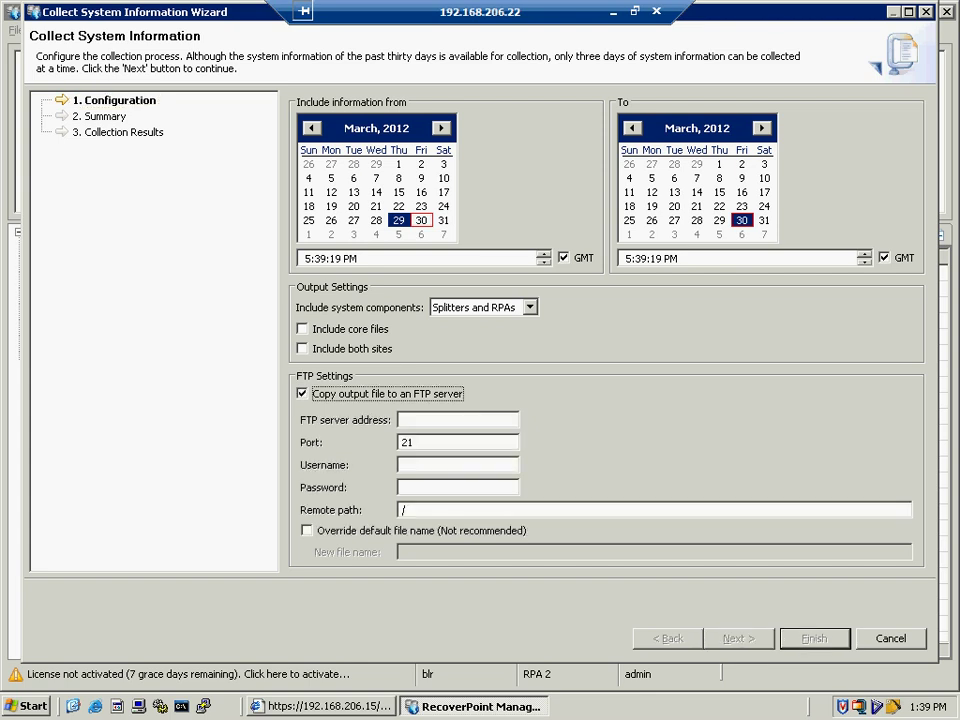
key("space")
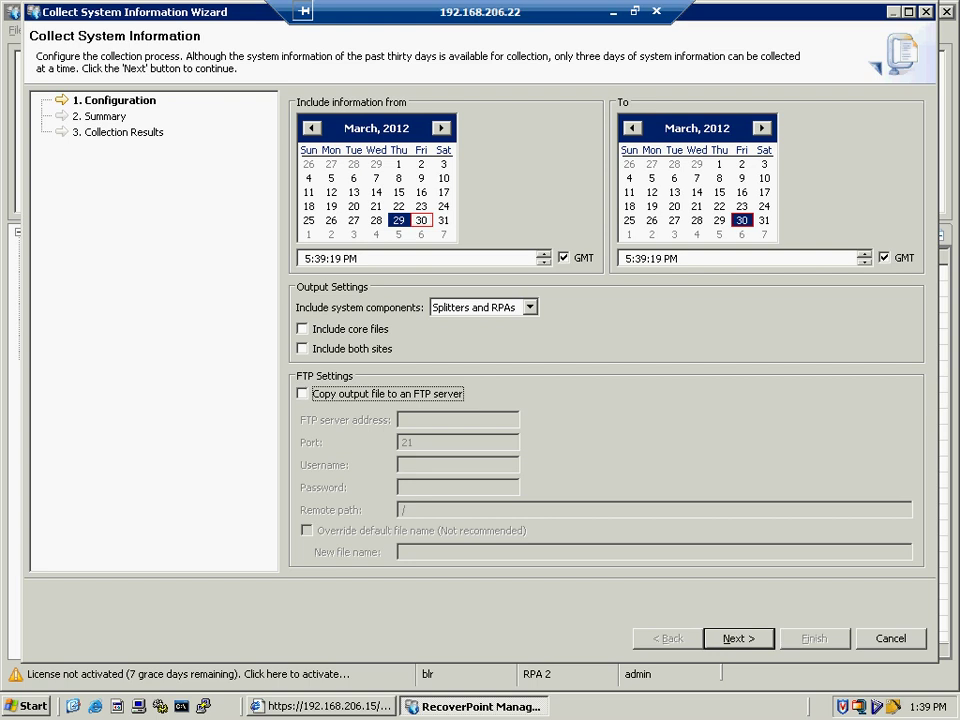
left_click(113, 100)
key("Down")
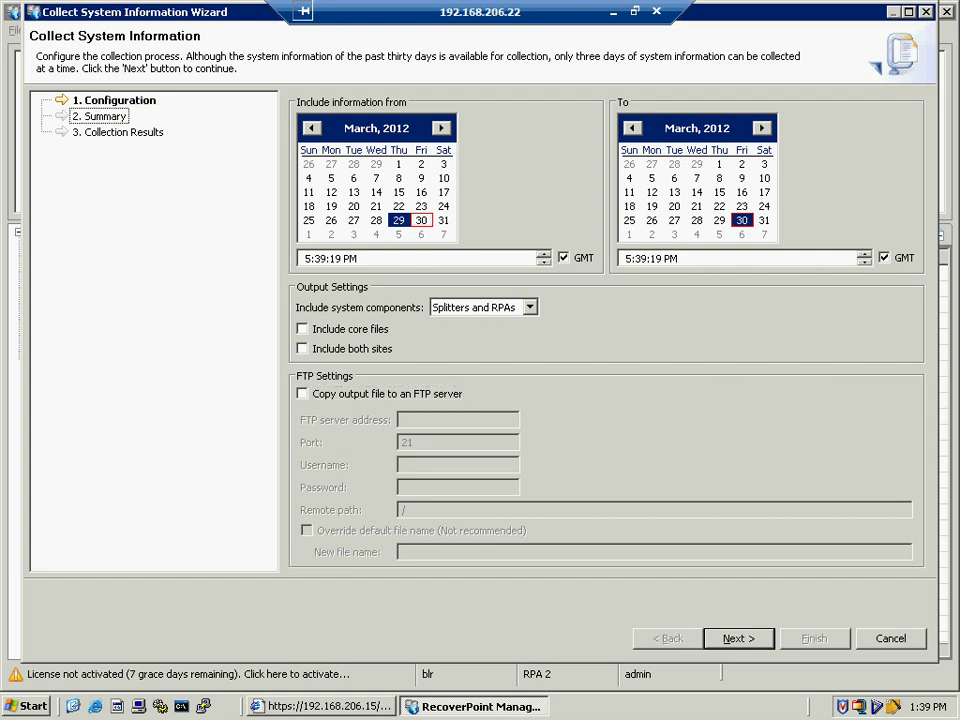
key("Up")
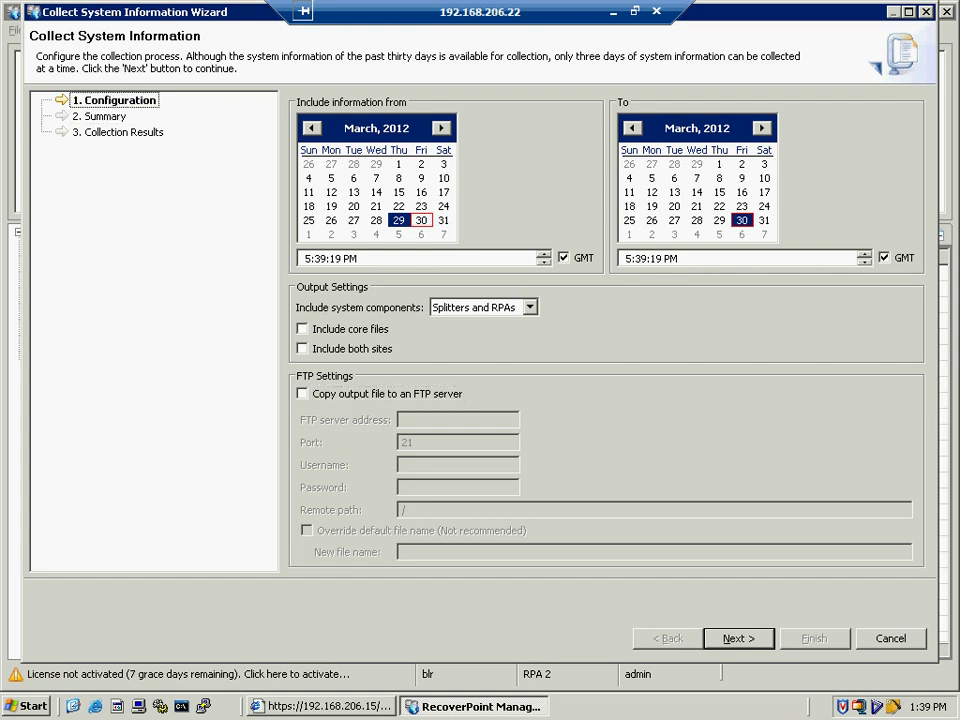
- Include core files and both sites, keep all four splitters, and accept blr and chennai credentials
key("Tab")
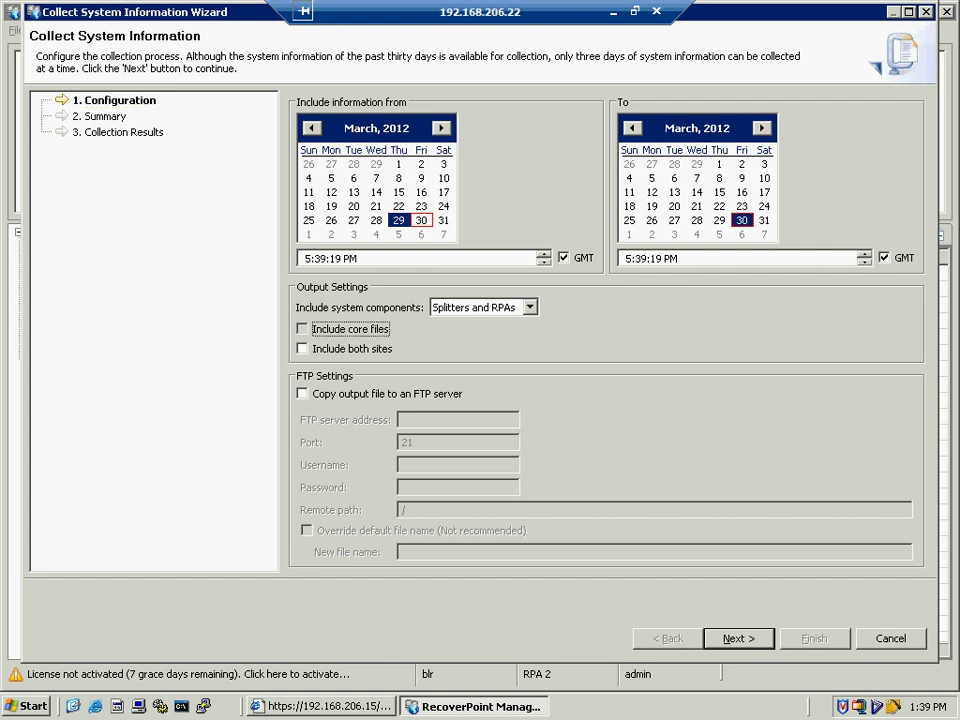
key("space")
key("Tab")
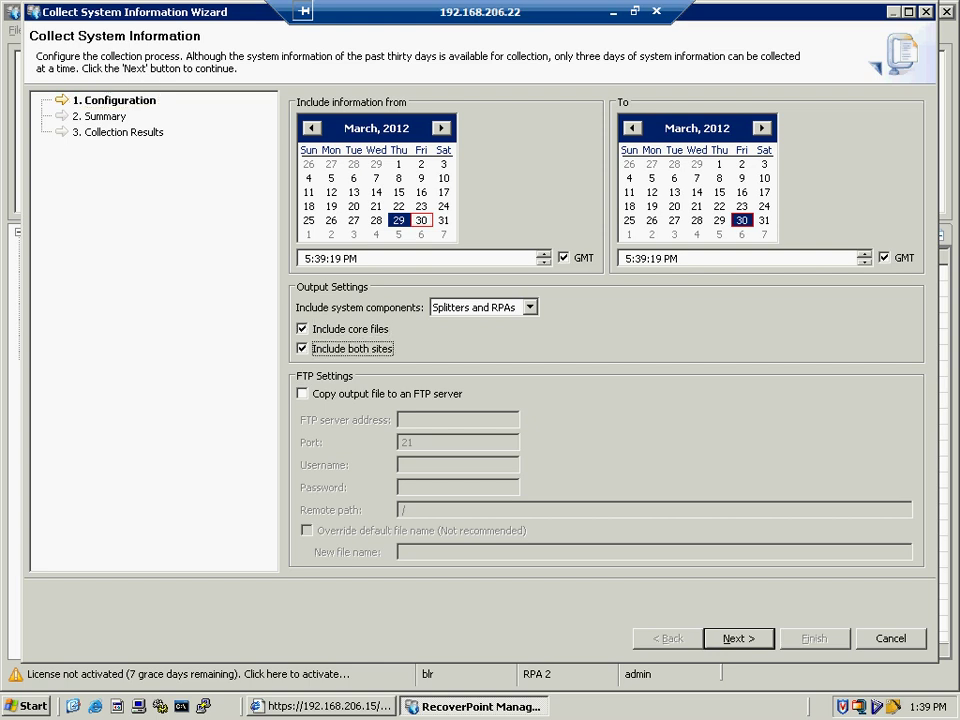
key("Return")
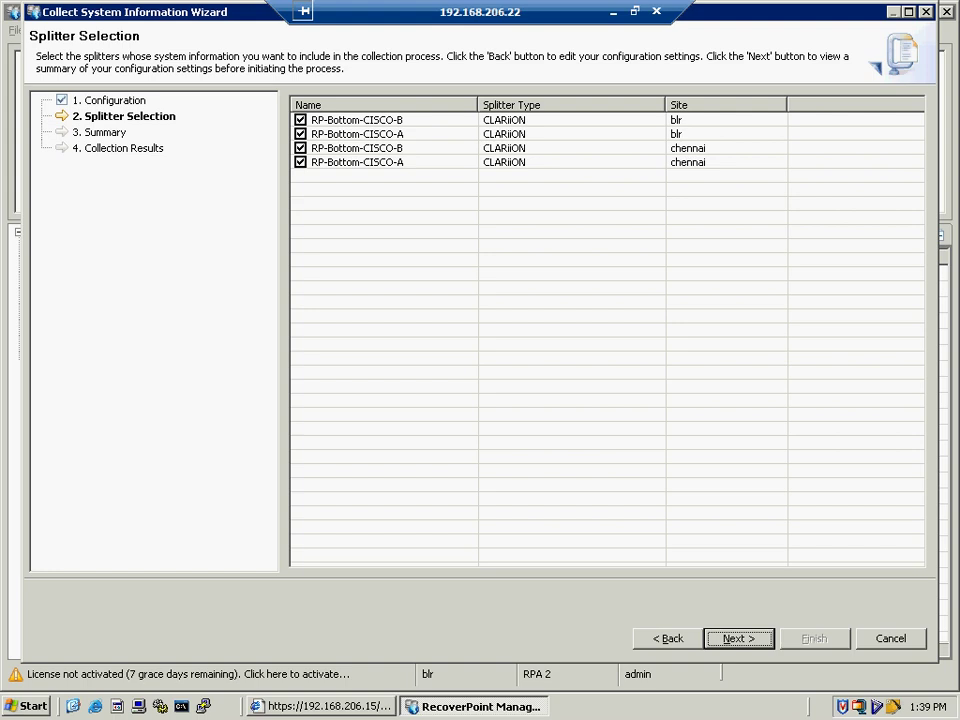
key("Return")
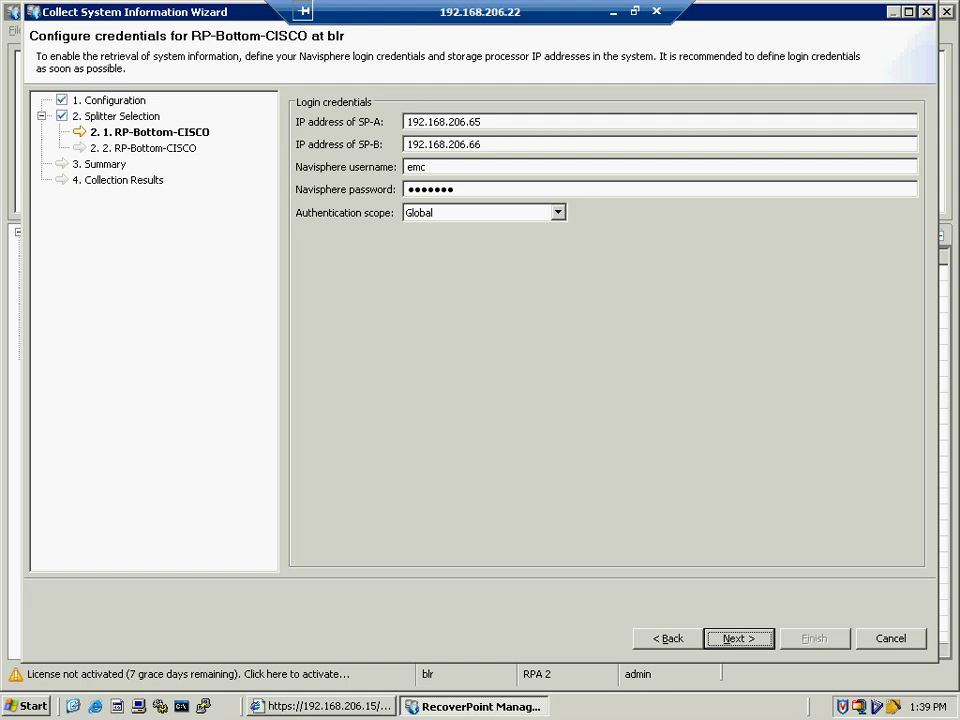
key("Return")
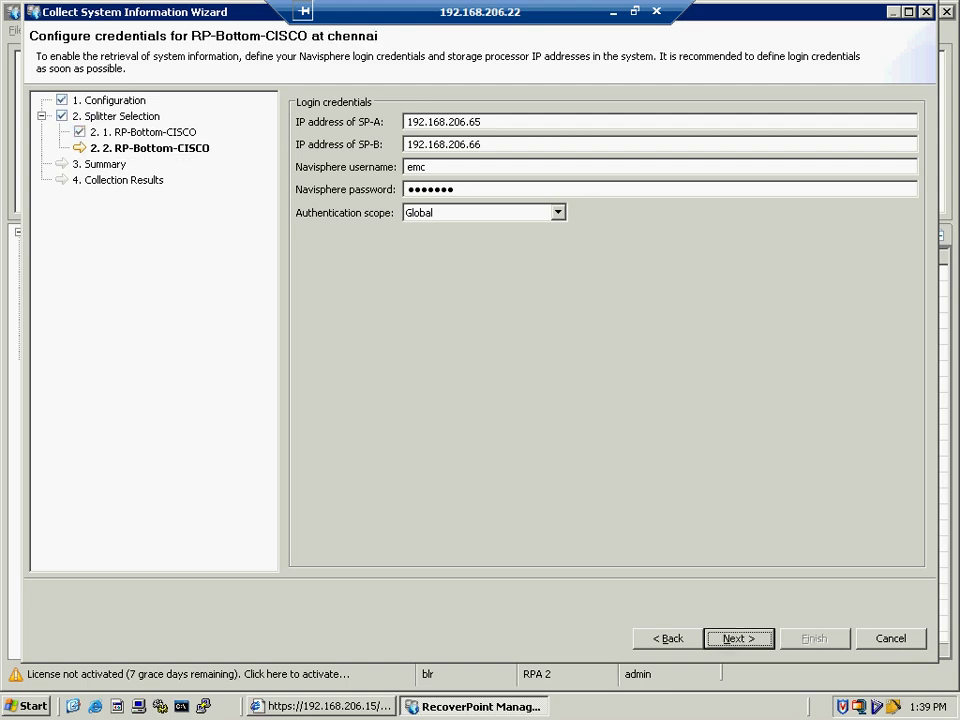
key("Return")
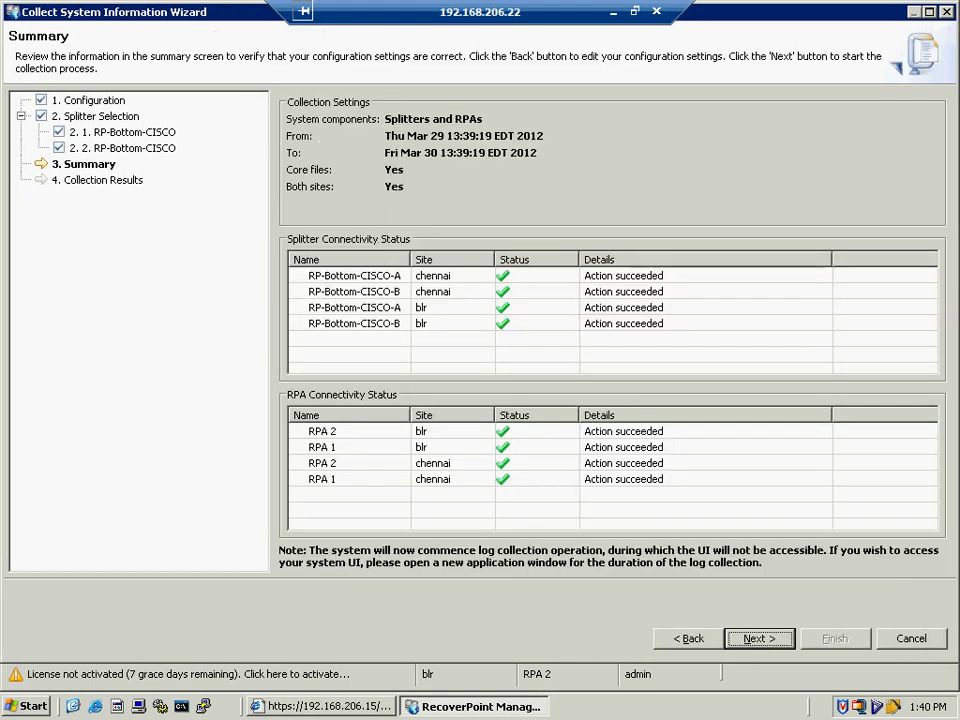
- Start the collection from the Summary page and let the wizard finish
key("Return")
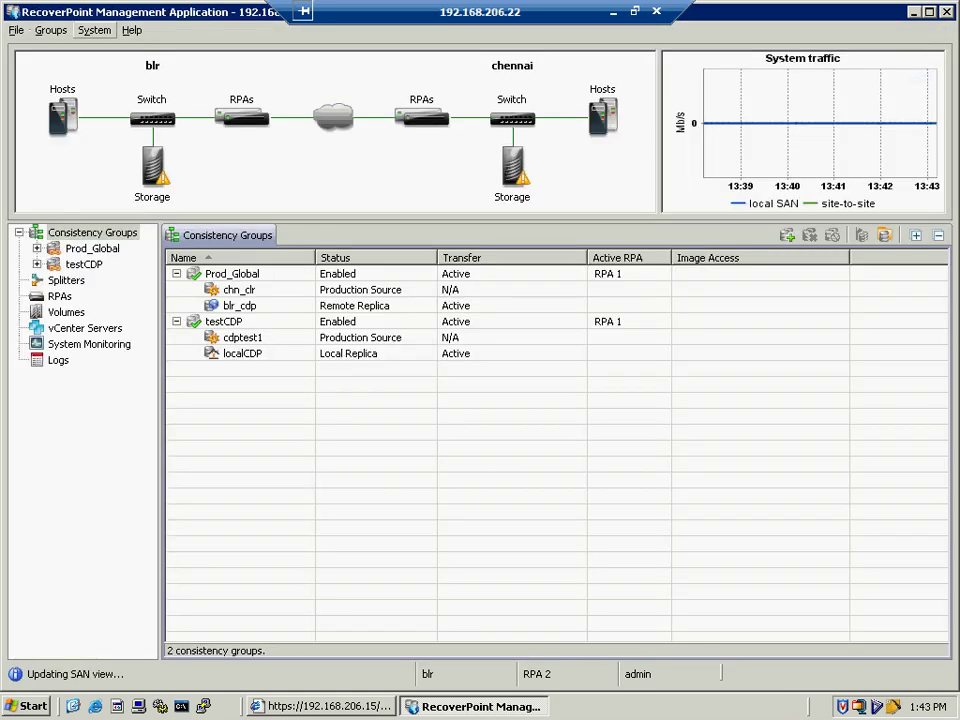
- Glance at the System and Help menus, then close them
left_click(95, 30)
key("Right")
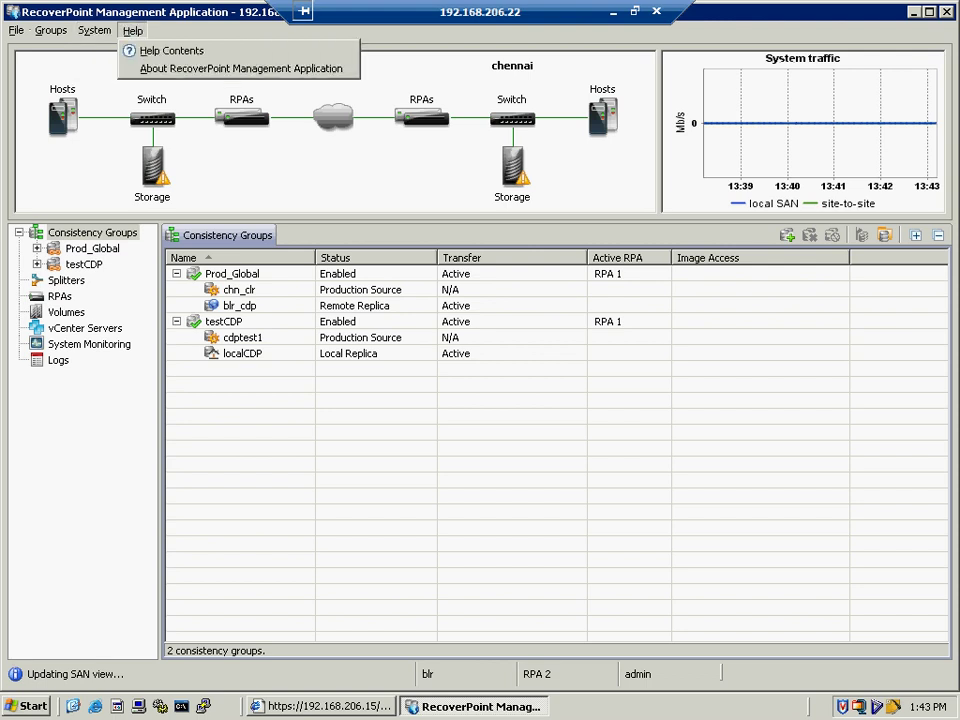
key("Escape")
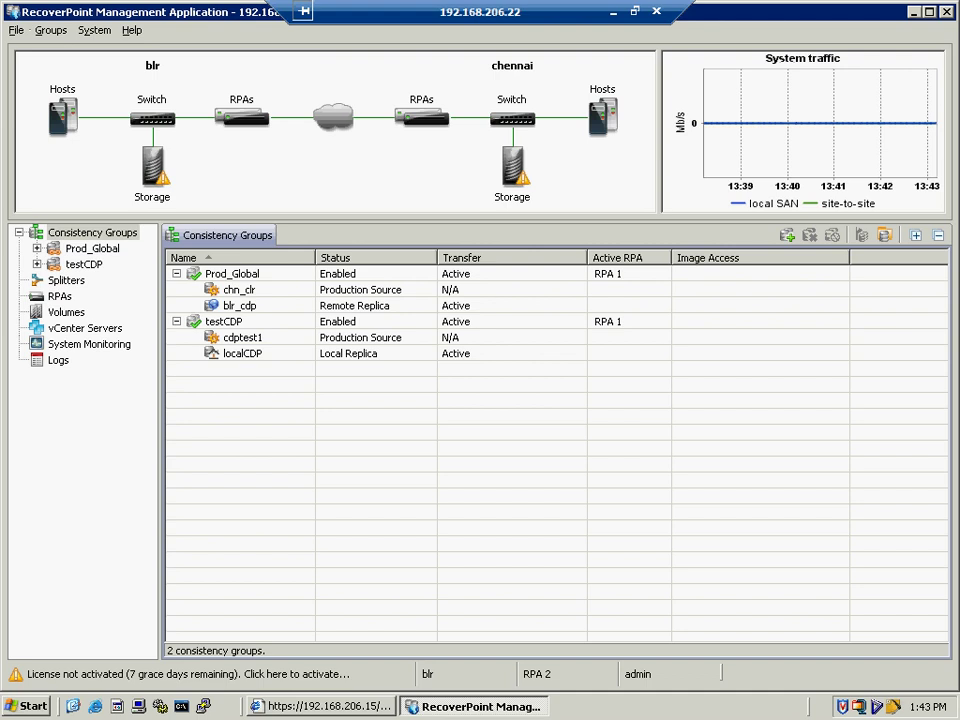
- Show Prod_Global's replication status diagram, then the 42-entry system event log
mouse_move(155, 168)
mouse_move(512, 175)
left_click(92, 248)
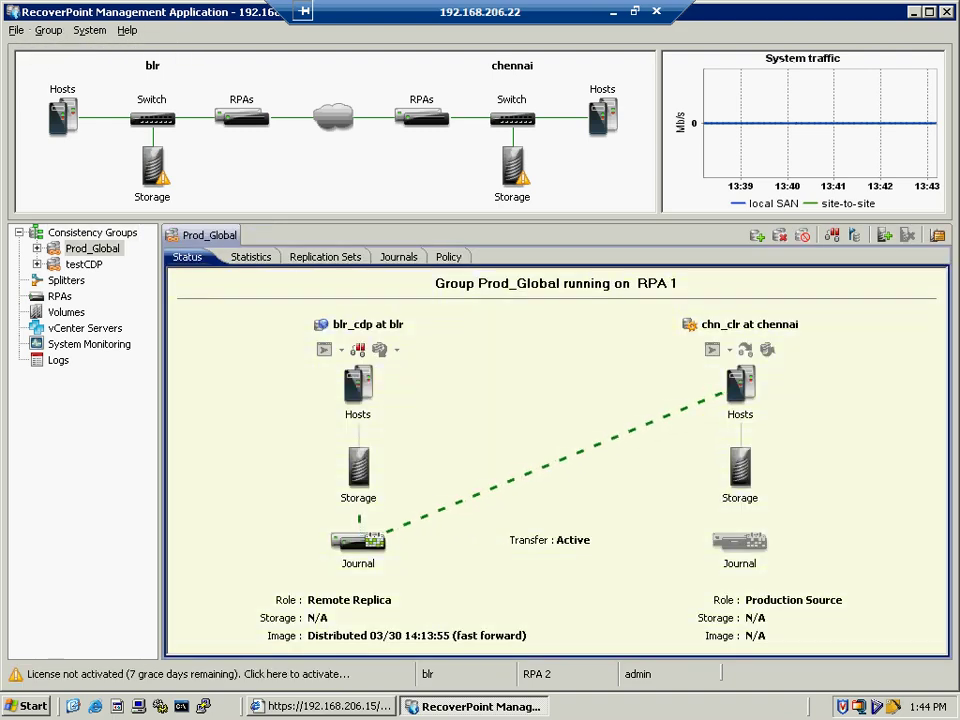
left_click(58, 360)
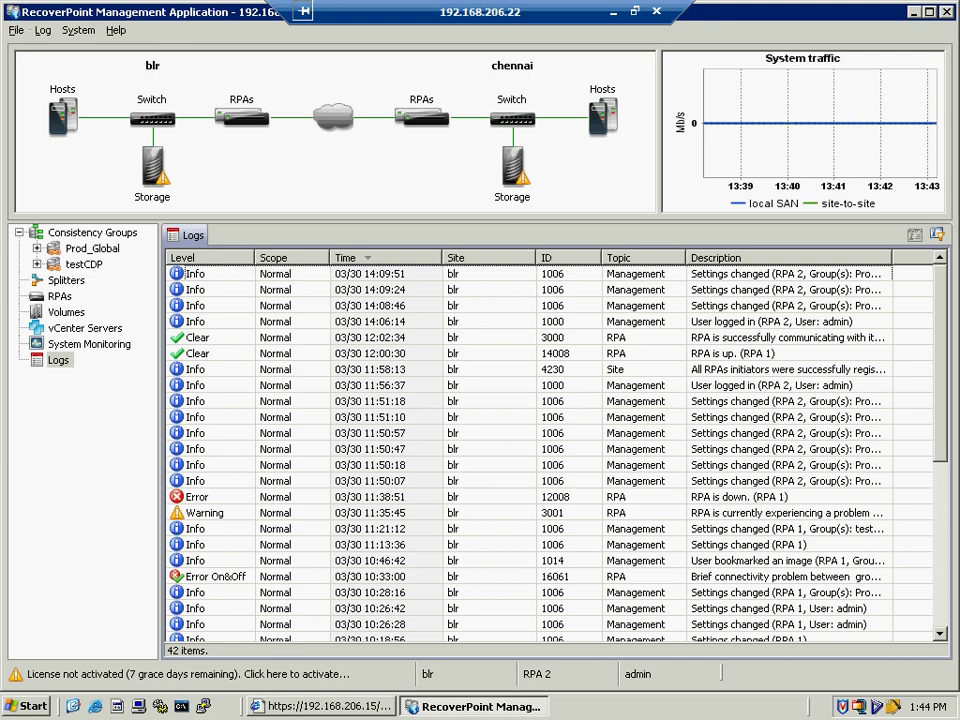
left_click(372, 706)
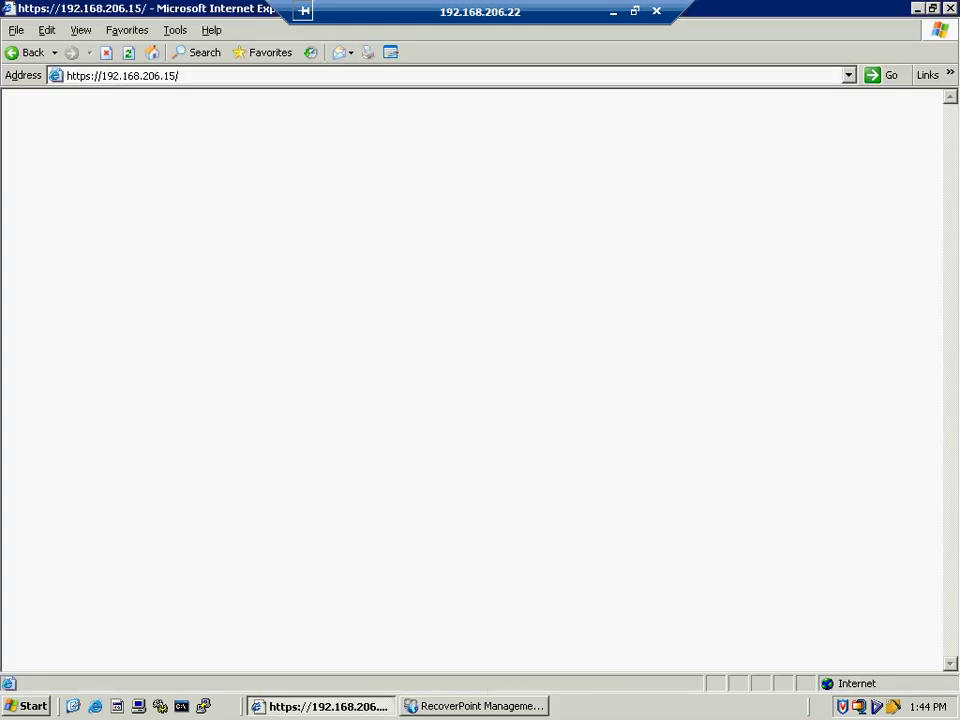
left_click(372, 706)
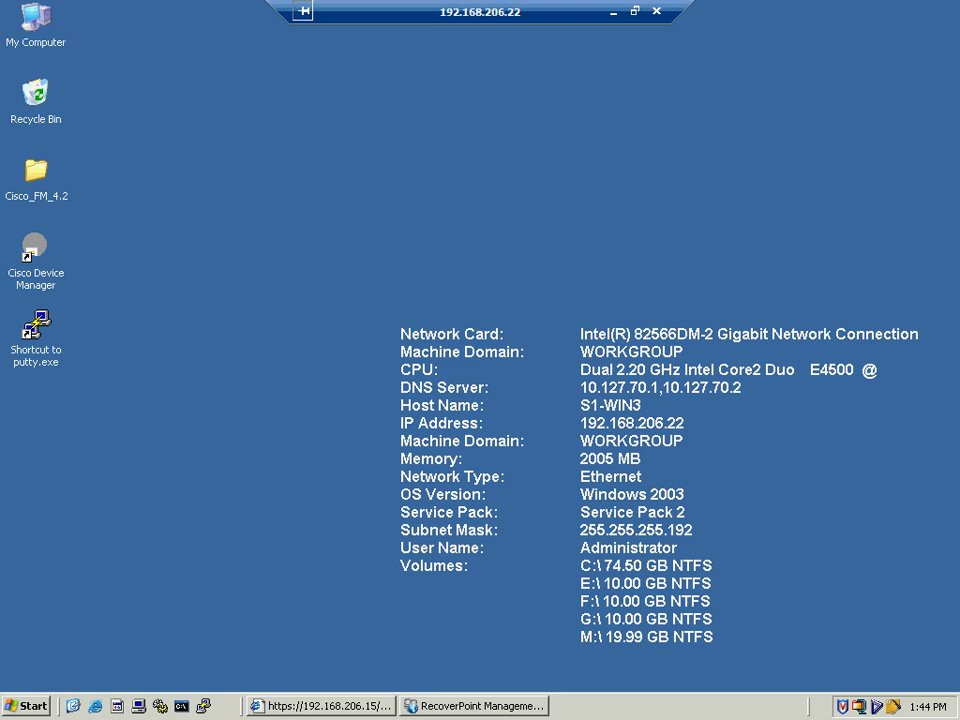
left_click(473, 706)
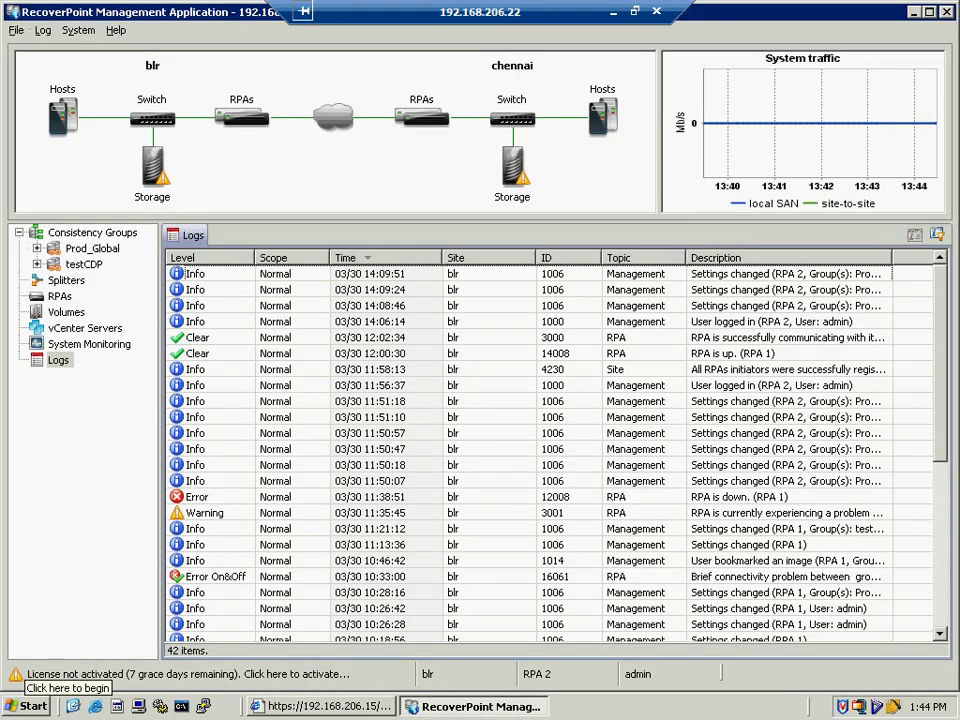
- In the browser, copy the appliance address 192.168.206.15/ from the address bar
left_click(318, 706)
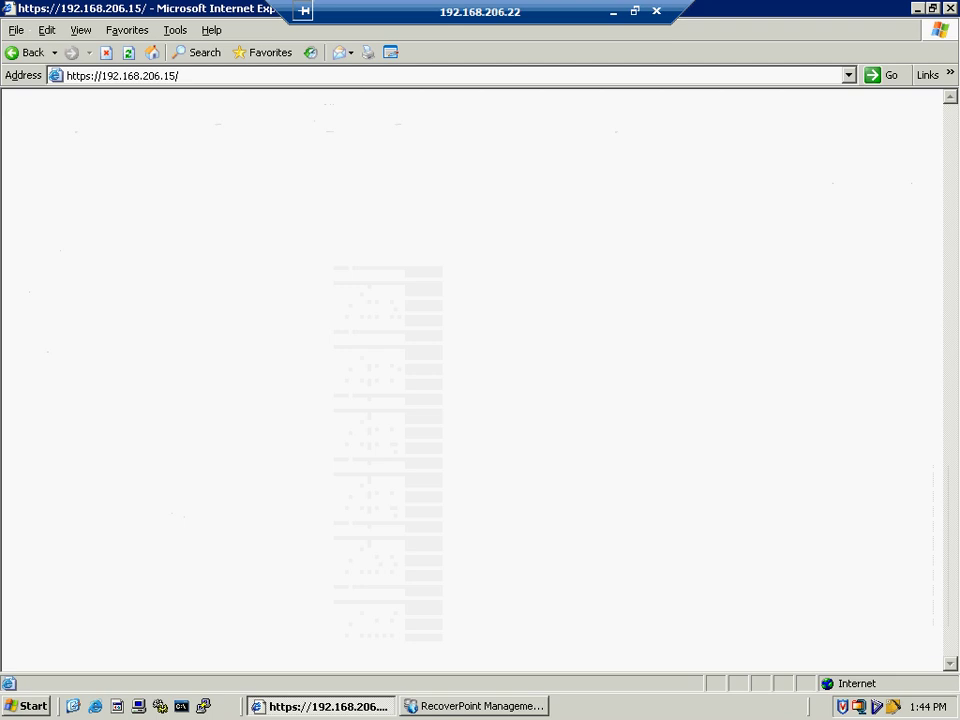
left_click(177, 75)
left_click(177, 75)
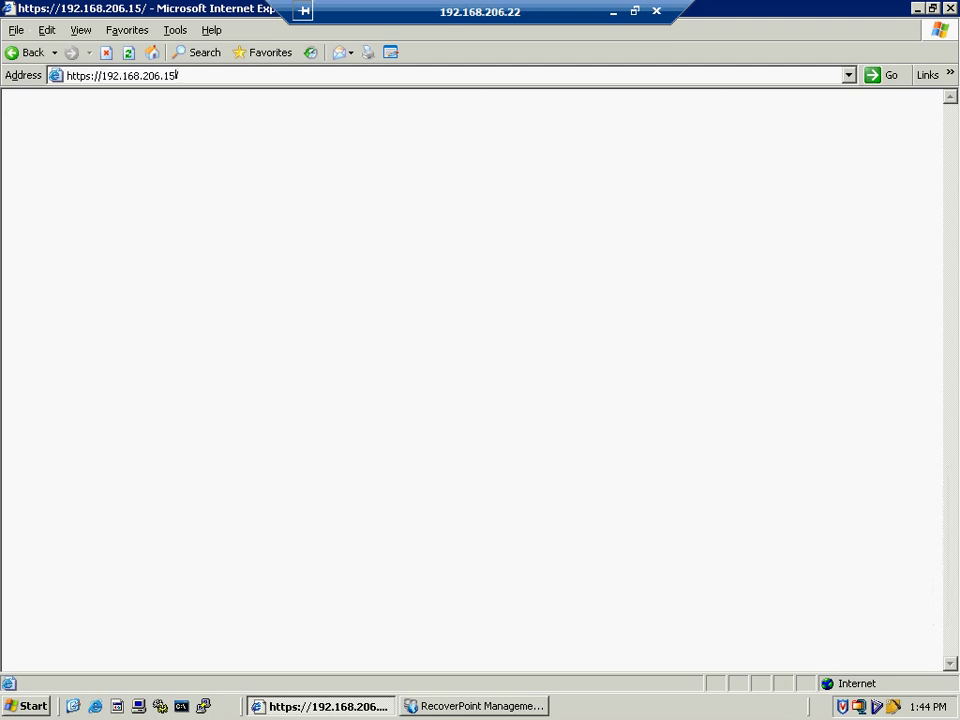
left_click_drag(177, 75, 101, 75)
right_click(109, 77)
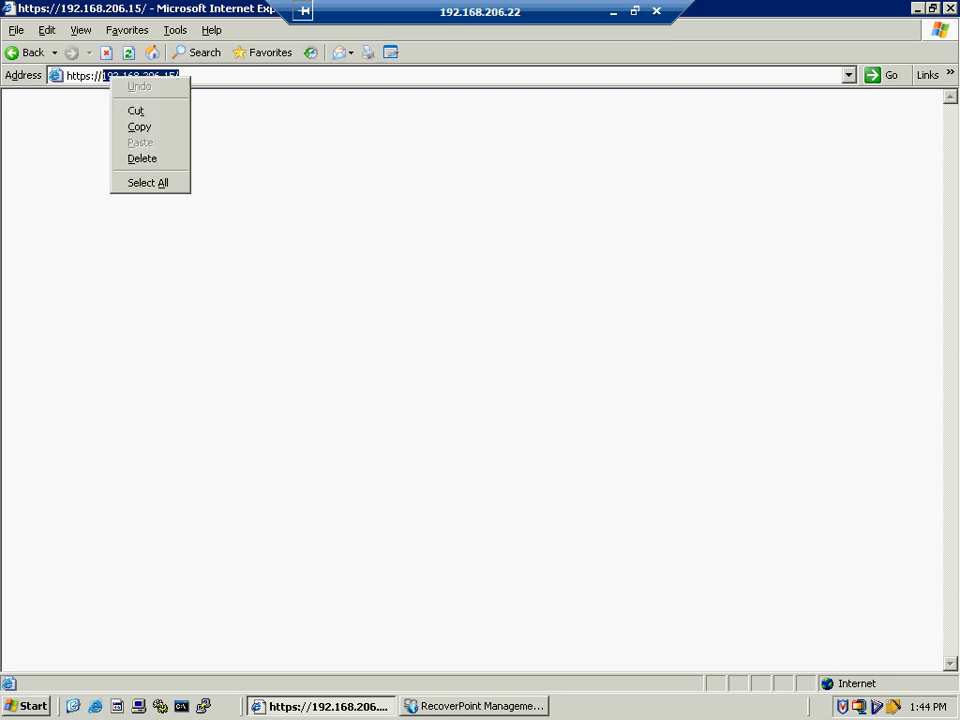
left_click(139, 127)
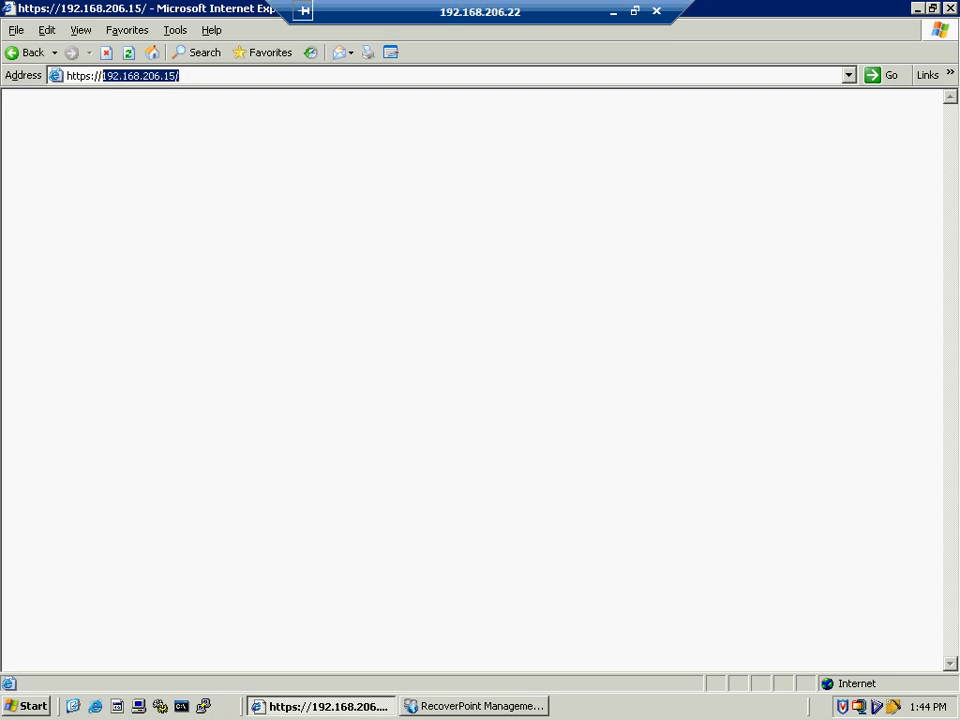
- Bring the RecoverPoint Management Application window back to the front
key("super")
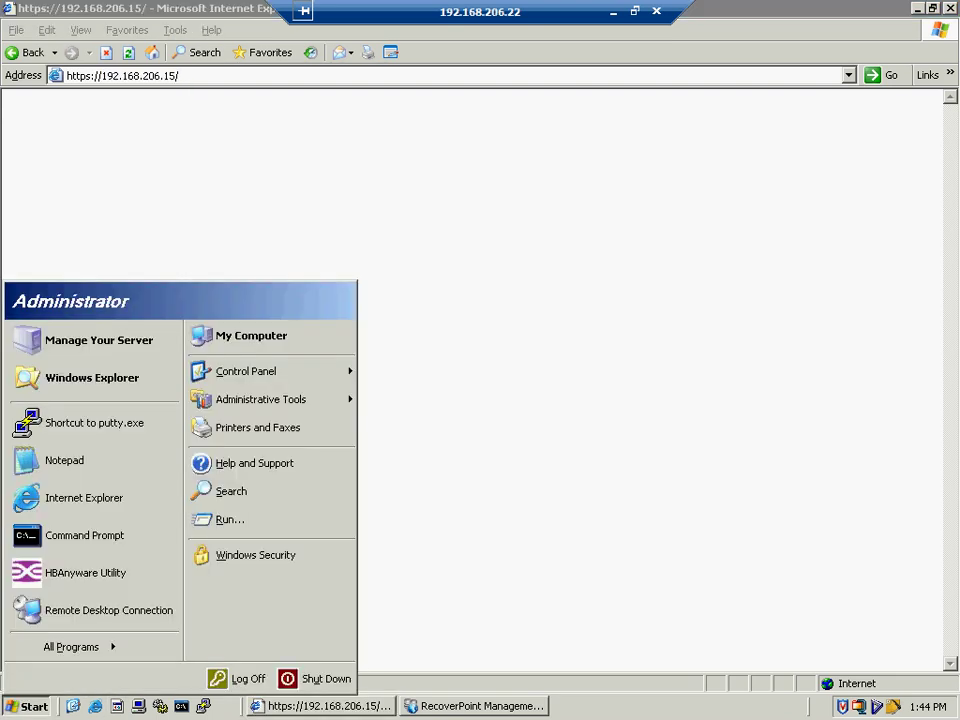
key("Escape")
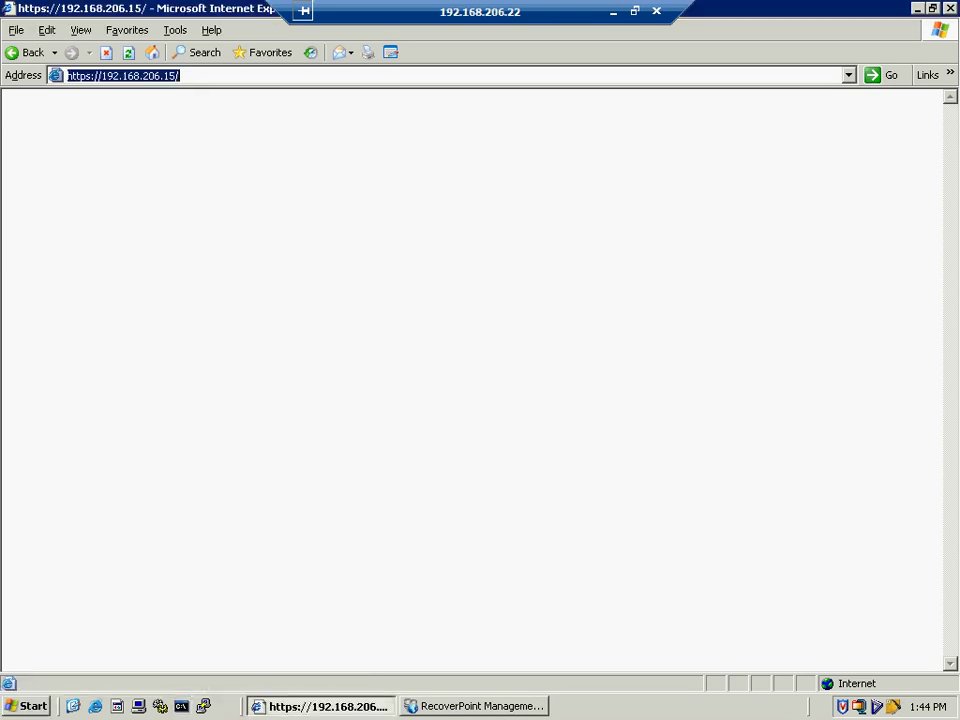
key("alt+Tab")
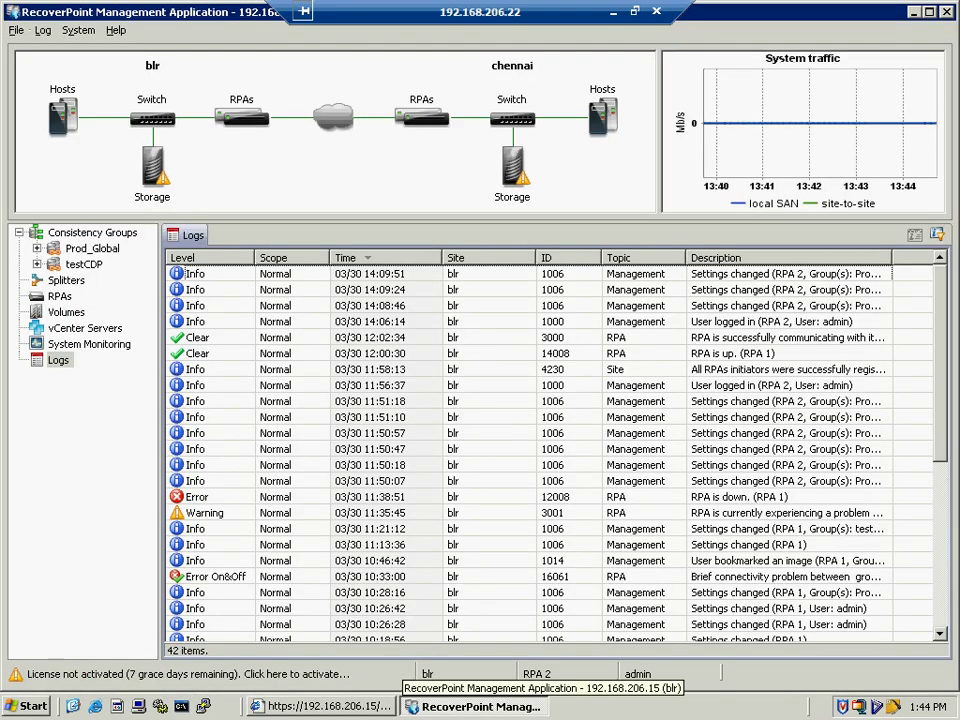
- Reveal the desktop and launch PuTTY
key("super+d")
key("Down")
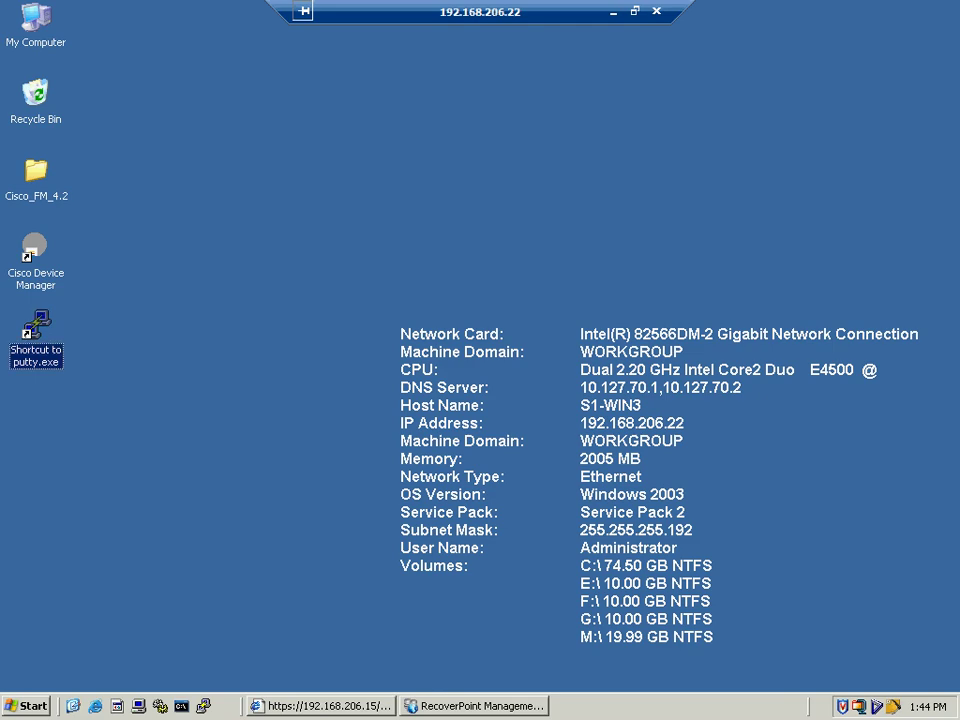
key("Return")
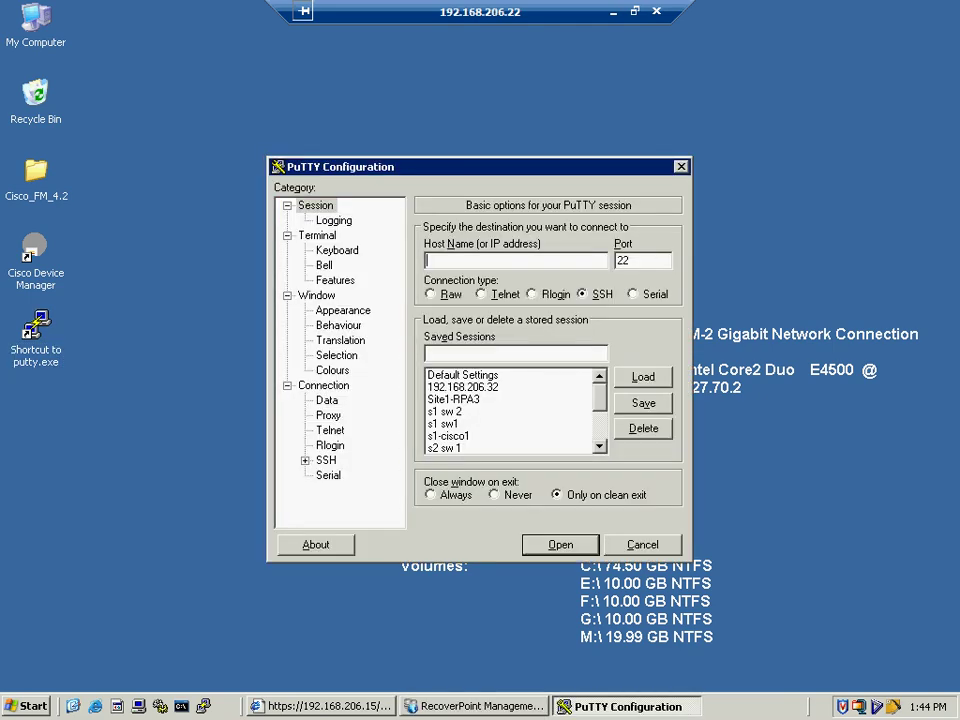
- Paste 192.168.206.15/ as the host, dismiss the 'Host does not exist' error, and paste it again
key("ctrl+v")
key("Escape")
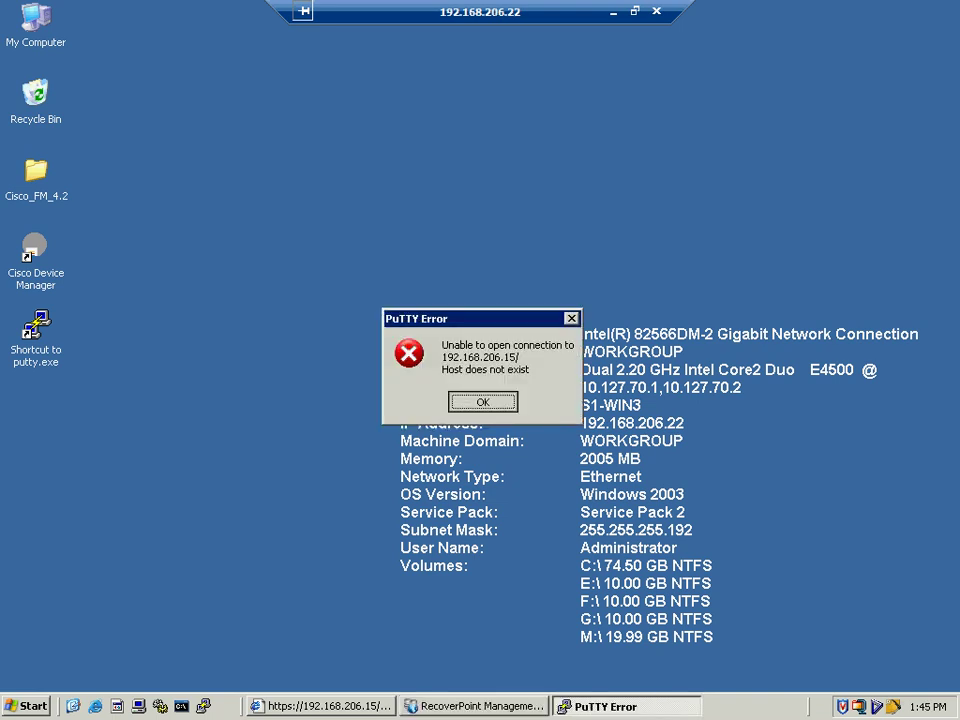
key("Return")
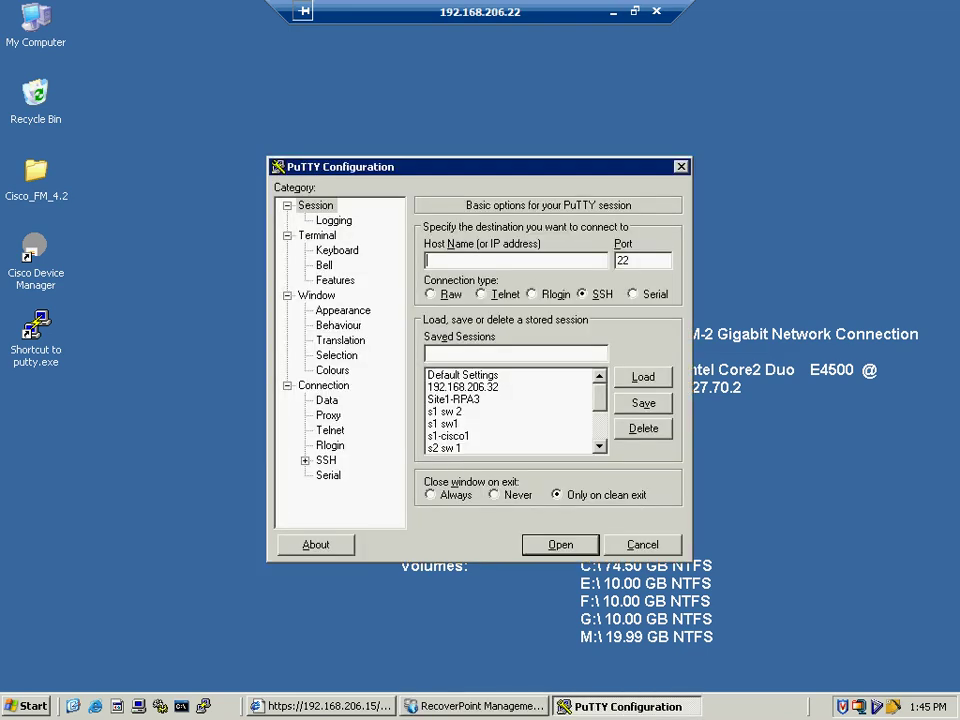
key("ctrl+v")
- Open an SSH session to 192.168.206.13 and log in as admin with the password
type("\\")
key("BackSpace")
key("BackSpace")
key("BackSpace")
type("3")
key("Return")
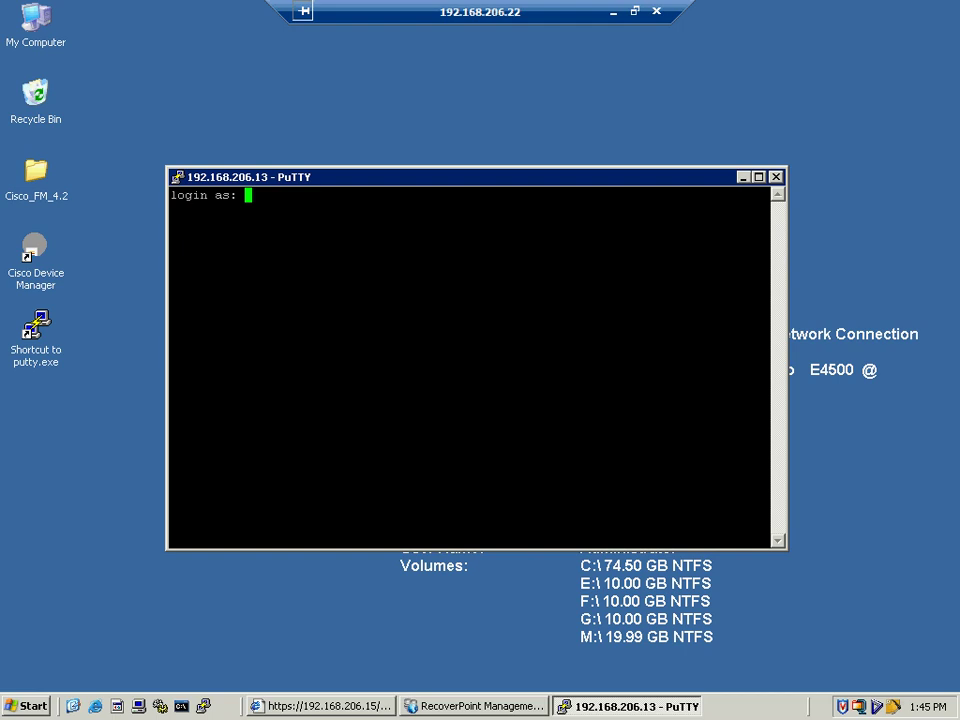
type("admin")
key("Return")
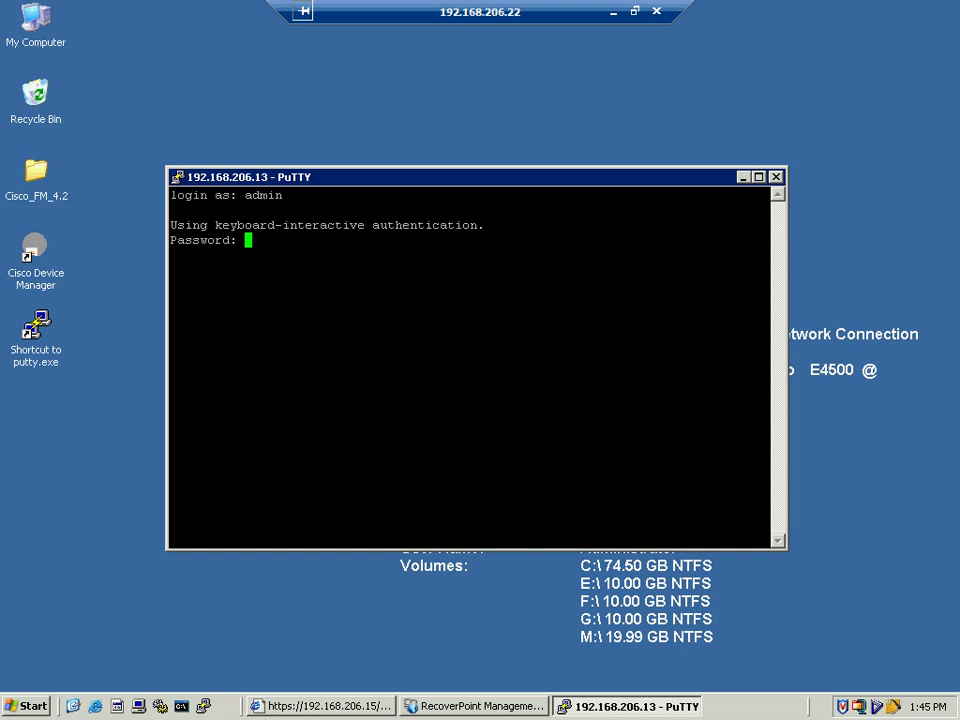
key("Return")
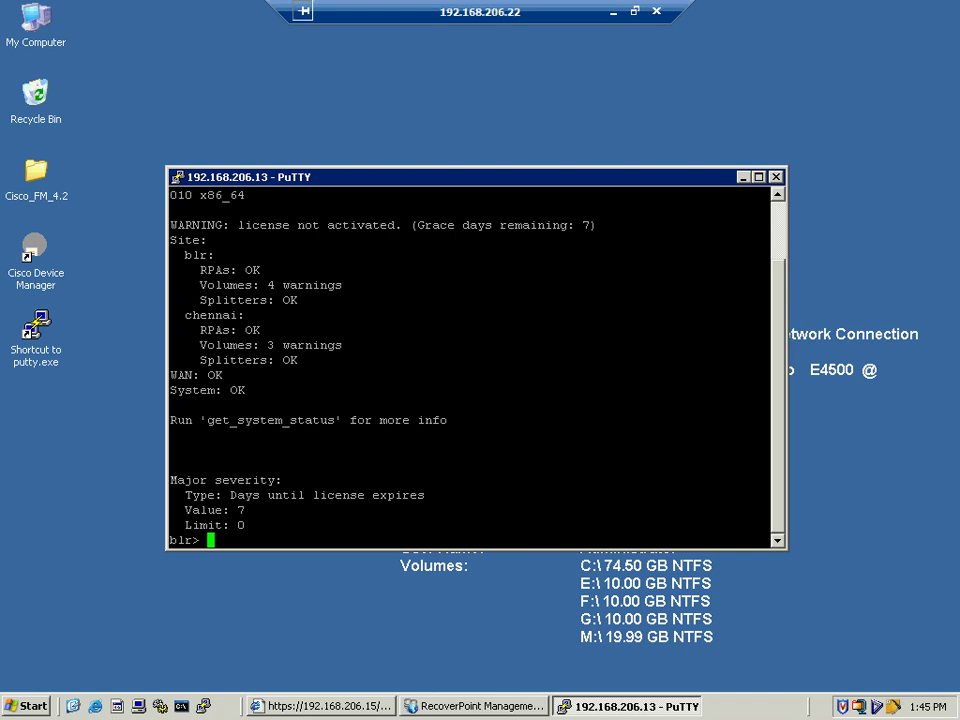
- Try the setup command, then run help to list the CLI commands menu
type("setup")
key("Return")
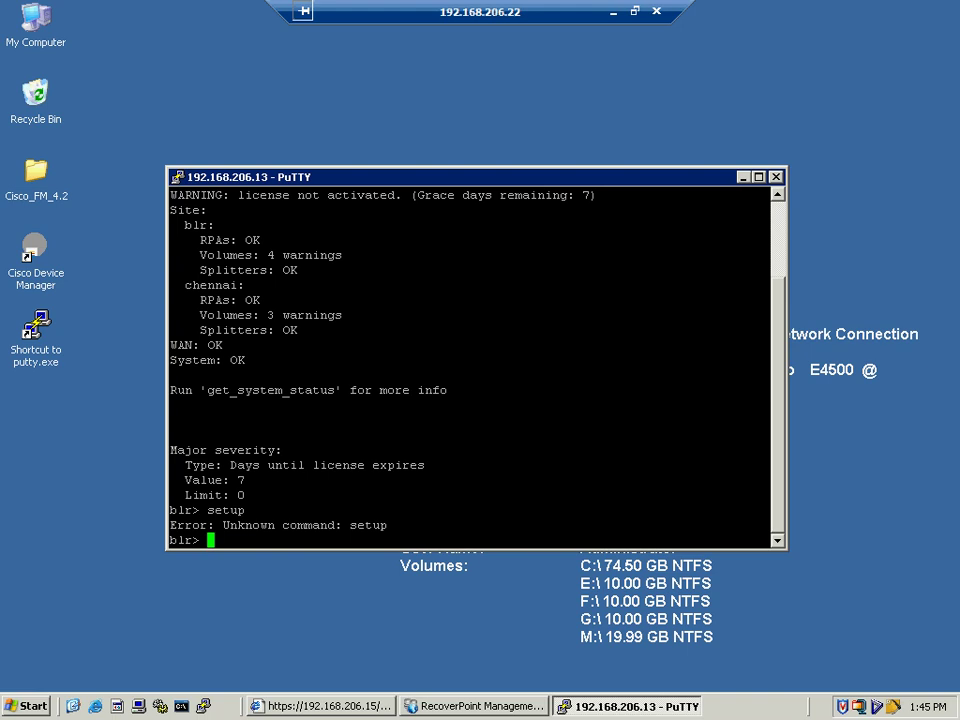
type("help")
key("Return")
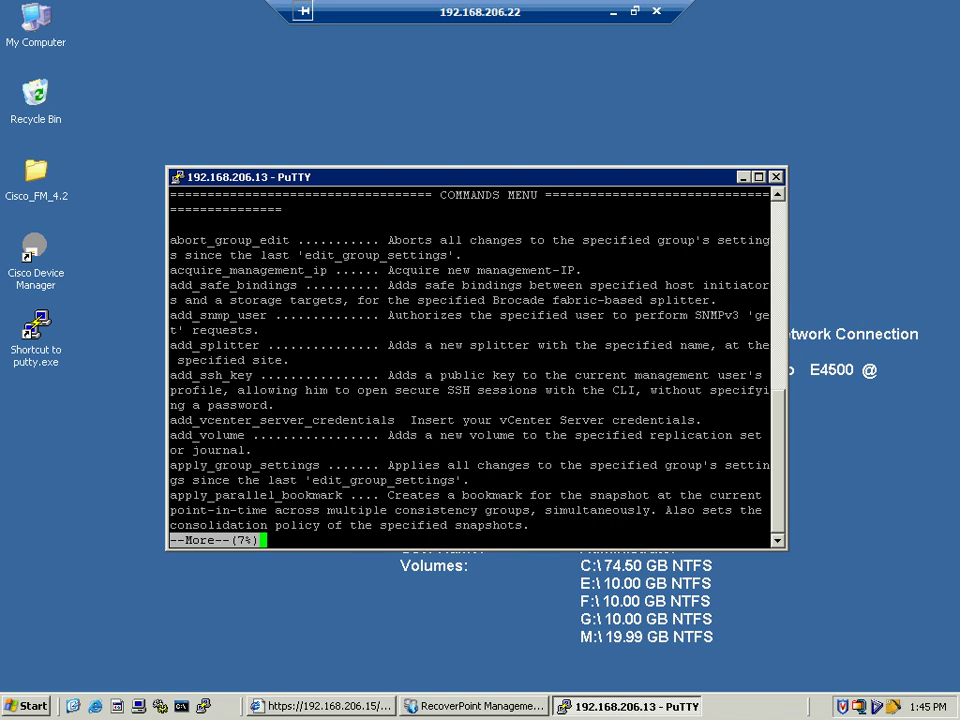
- Change PuTTY's terminal font to Courier New 14-point and apply it to the session
right_click(230, 178)
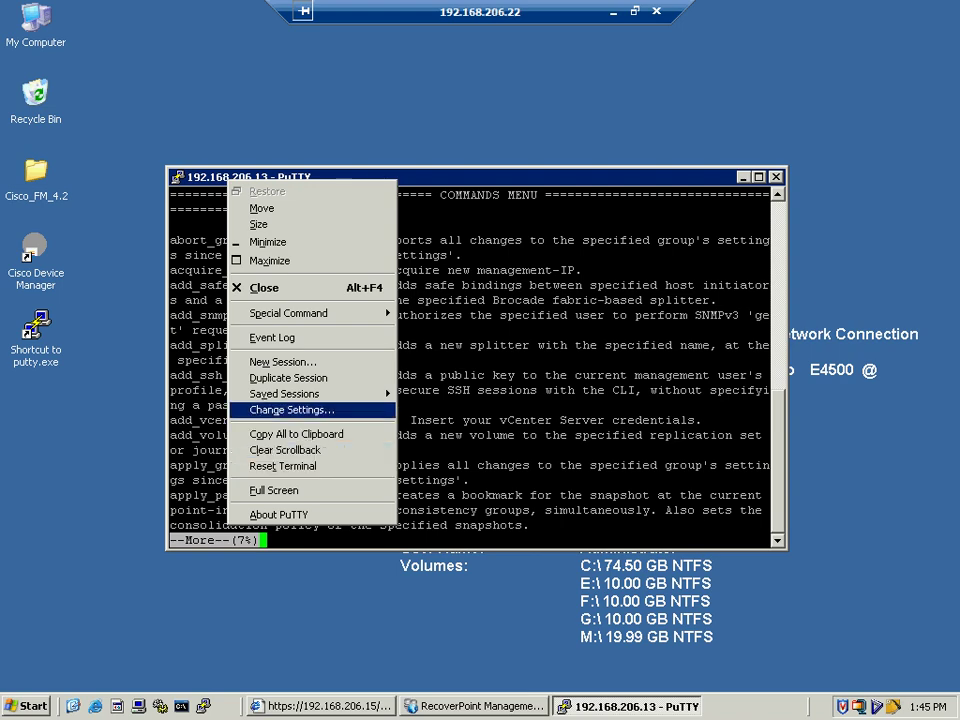
key("Return")
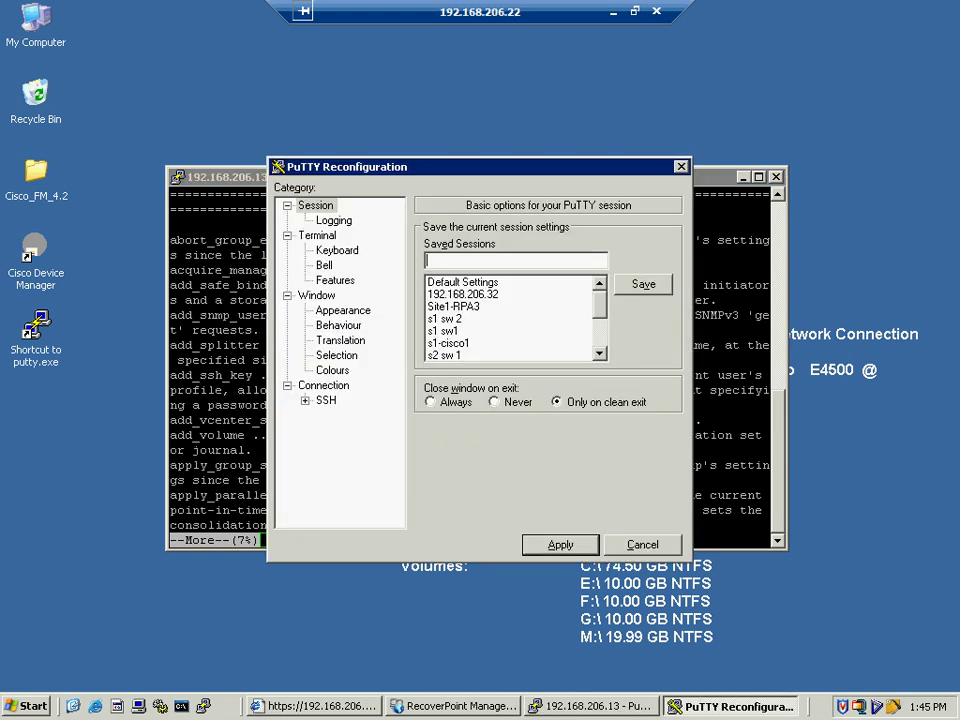
left_click(343, 310)
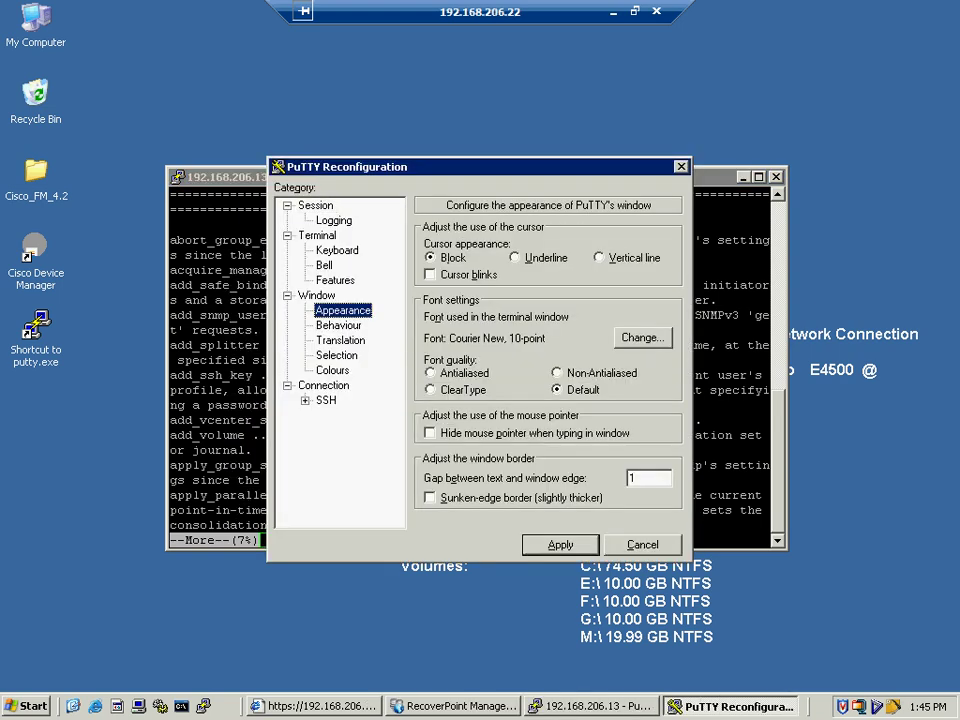
left_click(642, 337)
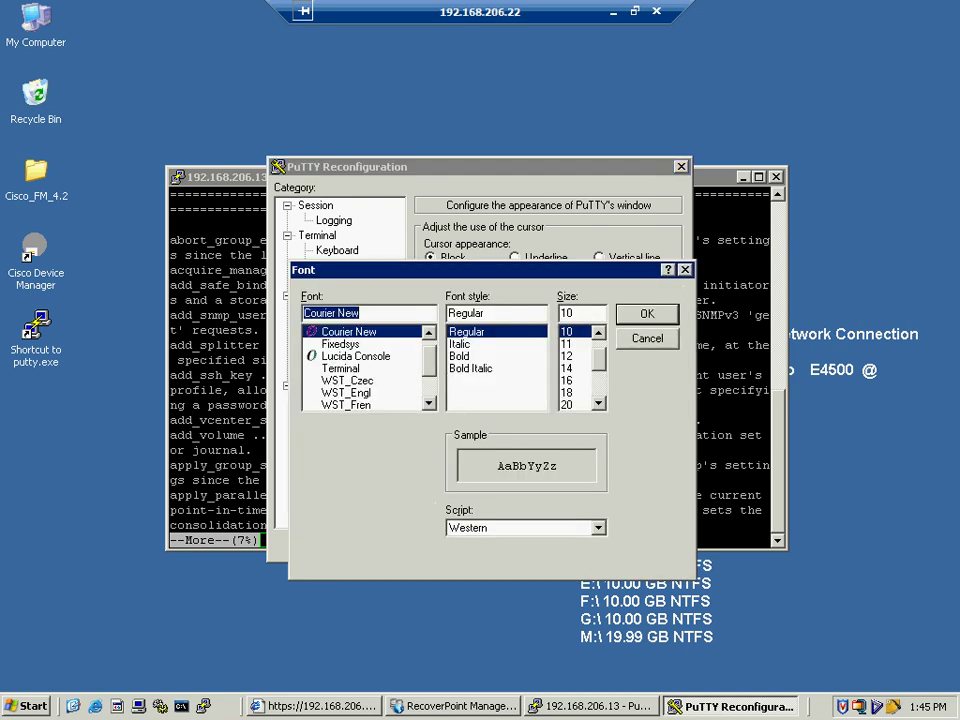
left_click(566, 368)
key("Return")
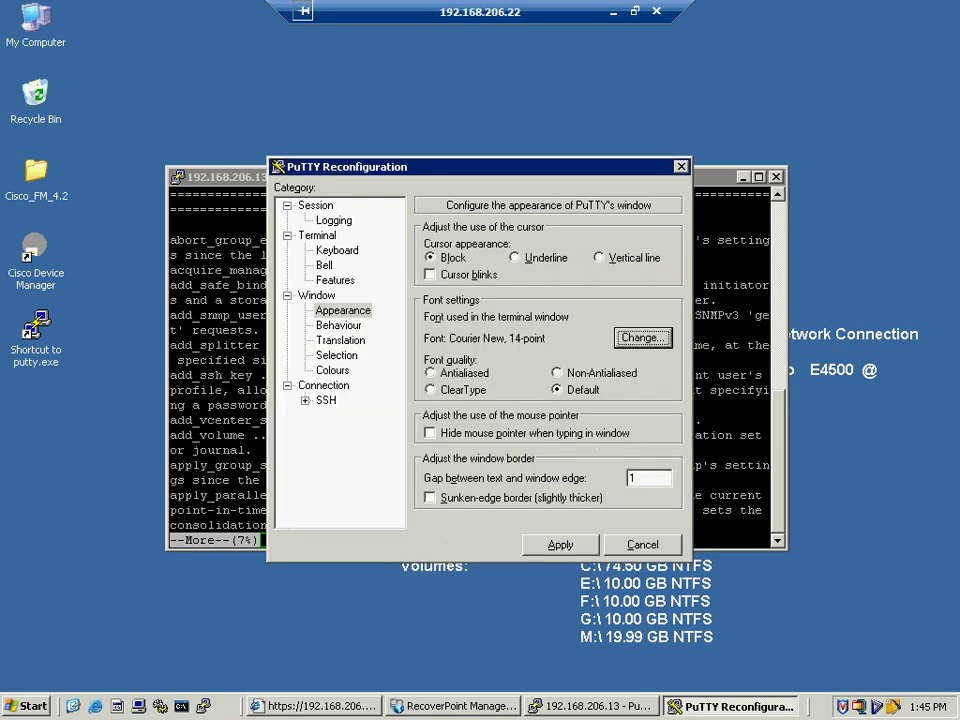
key("Return")
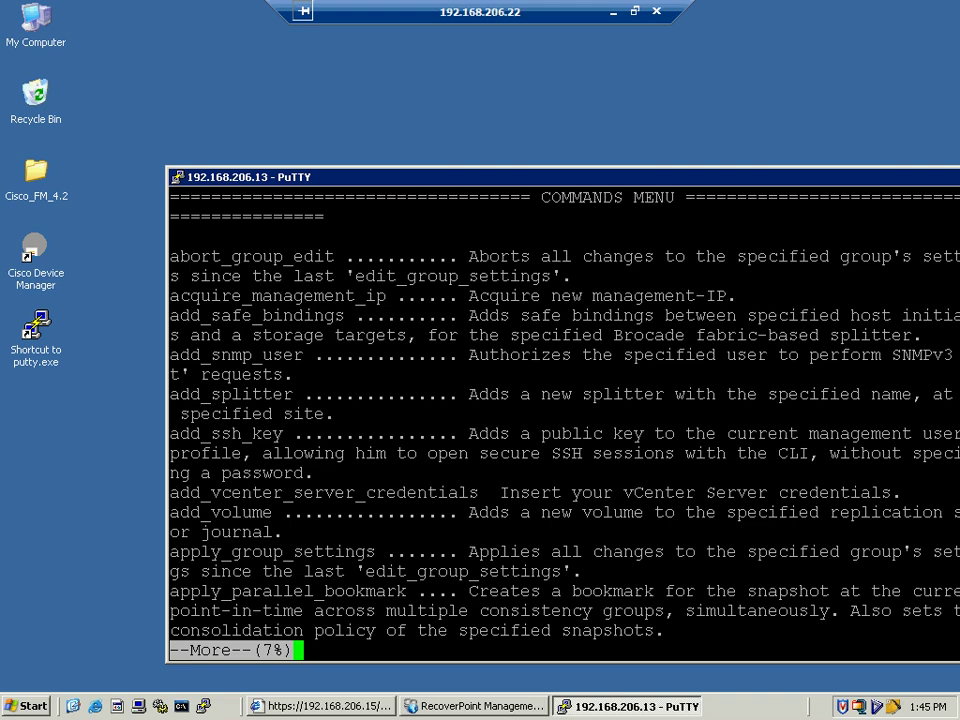
- Page through the remaining commands, then end the CLI session with quit after failed exit attempts
key("space")
key("space")
key("space")
key("space")
key("space")
key("space")
key("space")
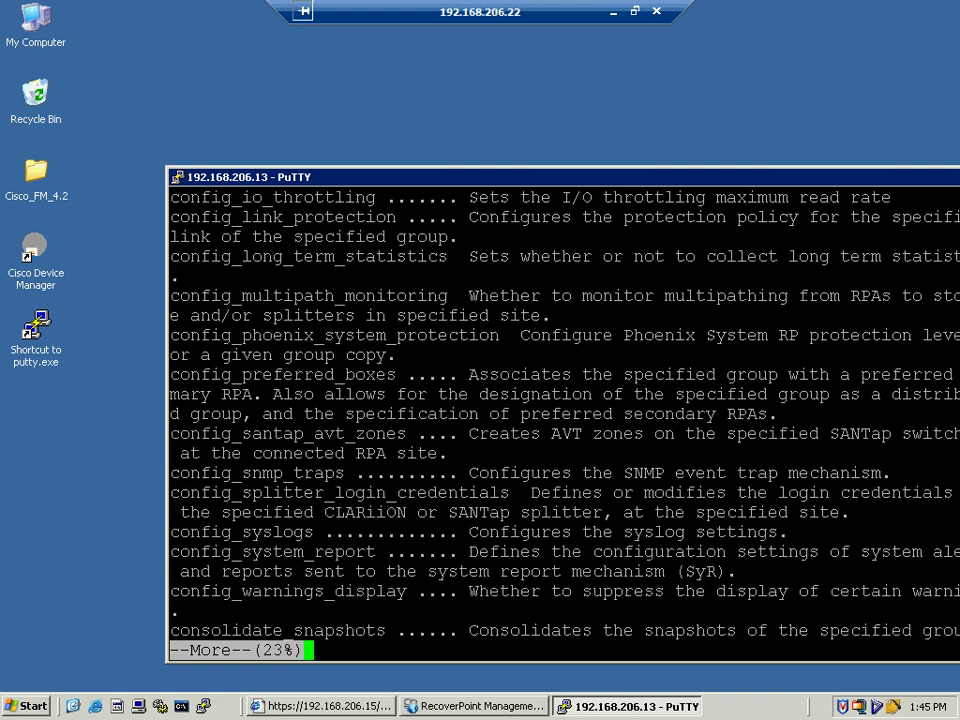
key("space")
key("space")
key("space")
key("space")
key("space")
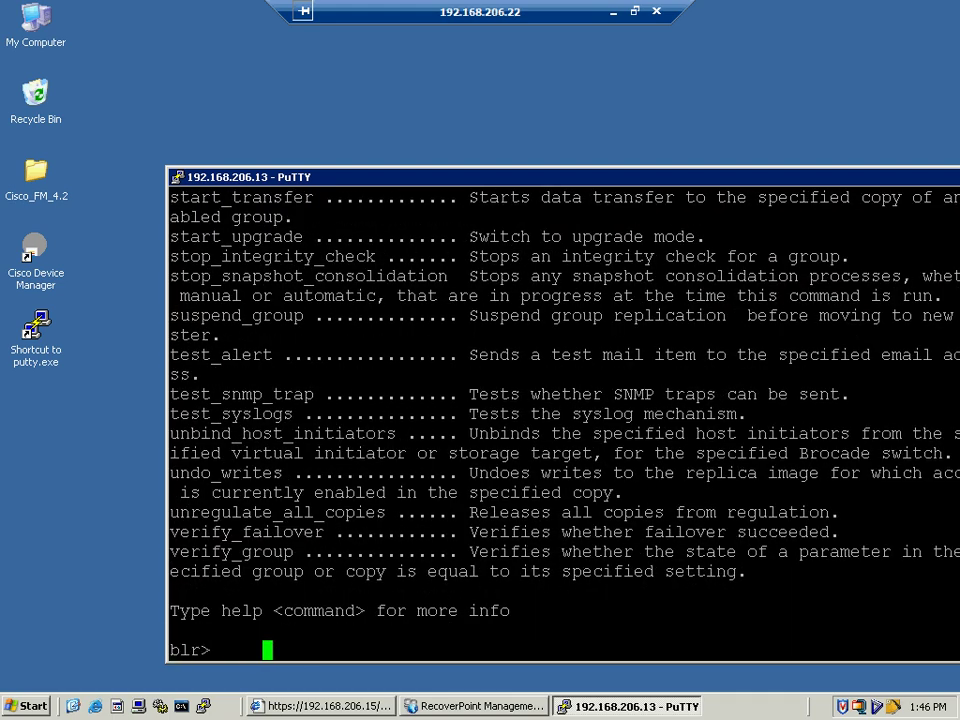
type("exut")
key("Return")
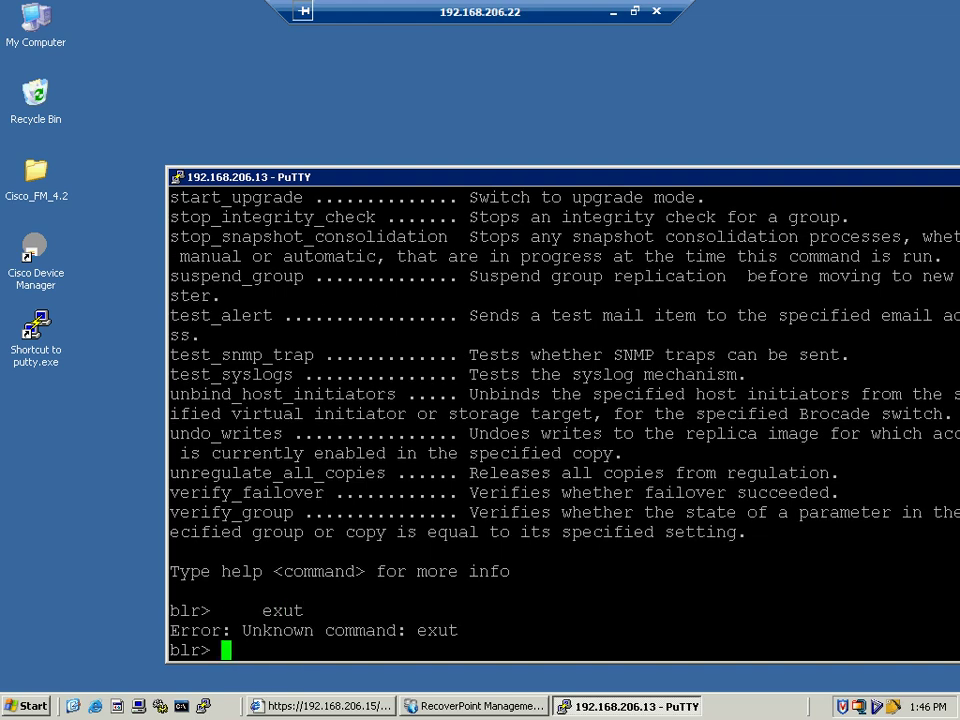
type("exit")
key("Return")
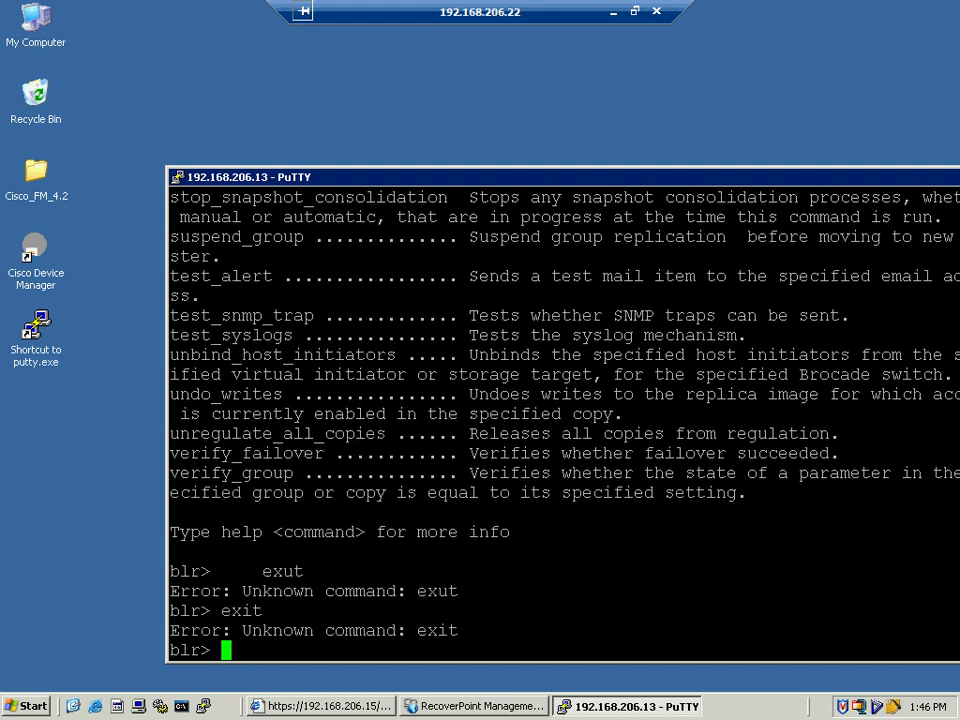
type("quit")
key("Return")
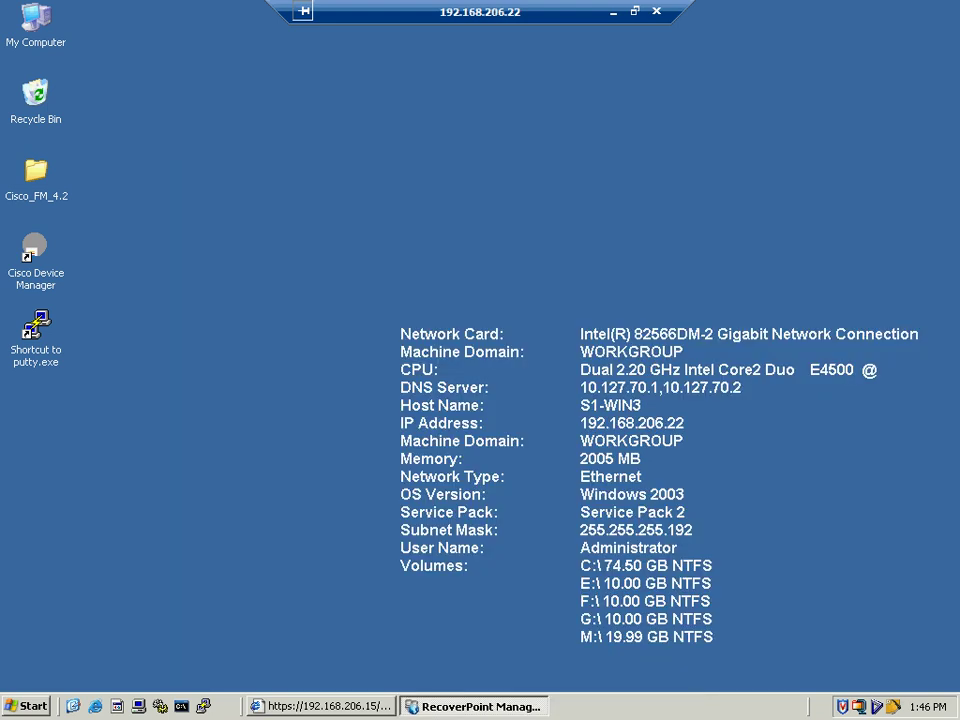
- Launch PuTTY again and connect over SSH to 192.168.206.13
double_click(36, 325)
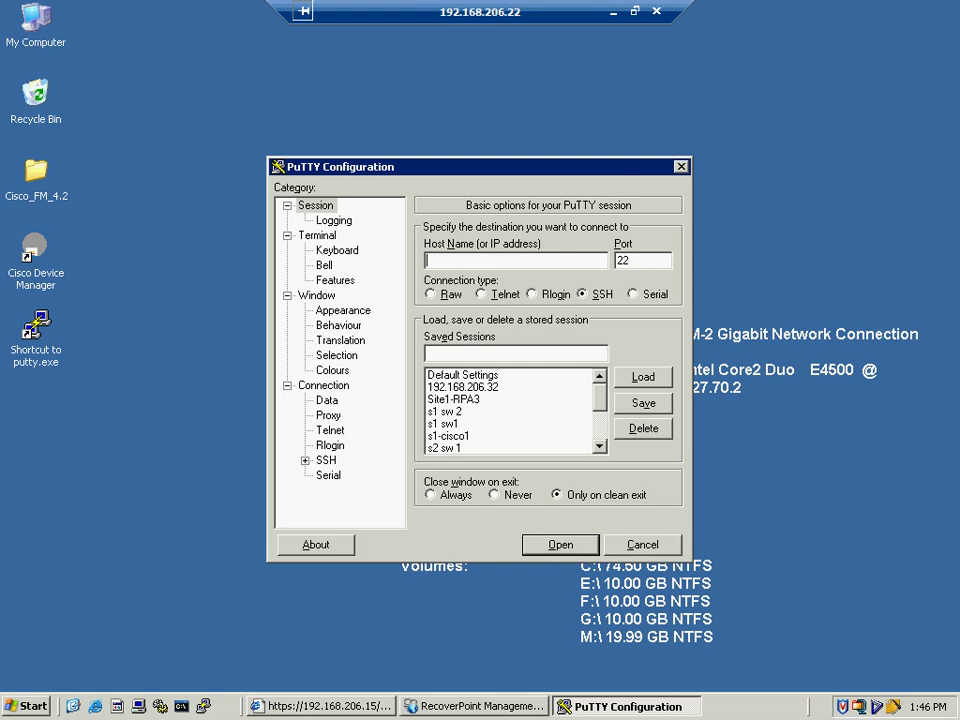
type("192.168.206.15/")
key("BackSpace")
key("BackSpace")
type("3")
key("Return")
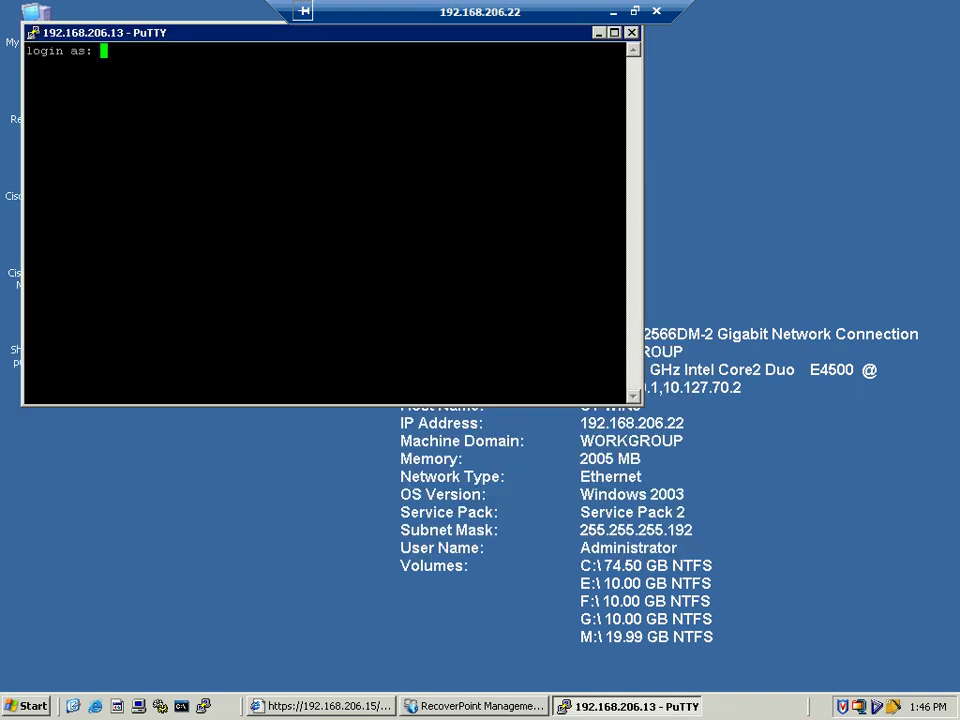
- Center the terminal window and enter the box-management username at the login prompt
left_click_drag(300, 32, 433, 165)
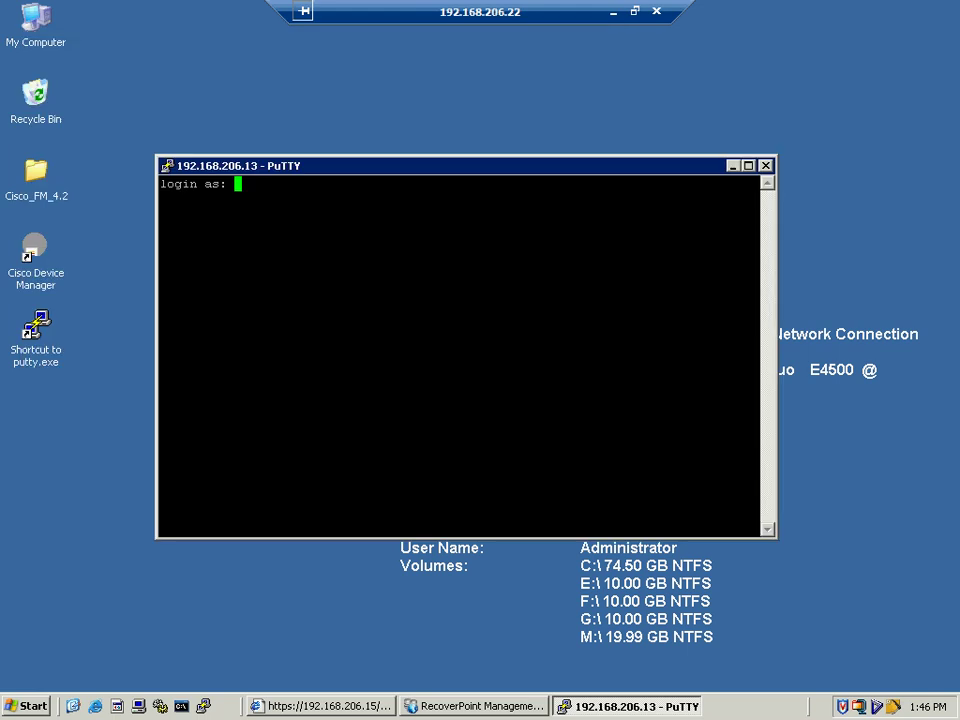
type("boxmgmt")
key("Return")
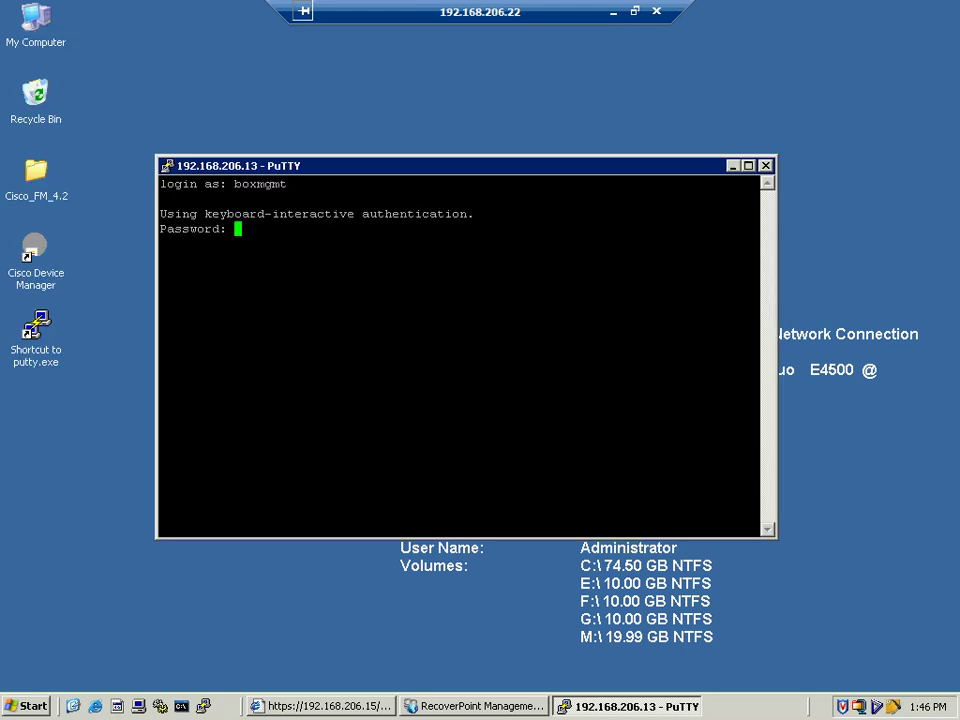